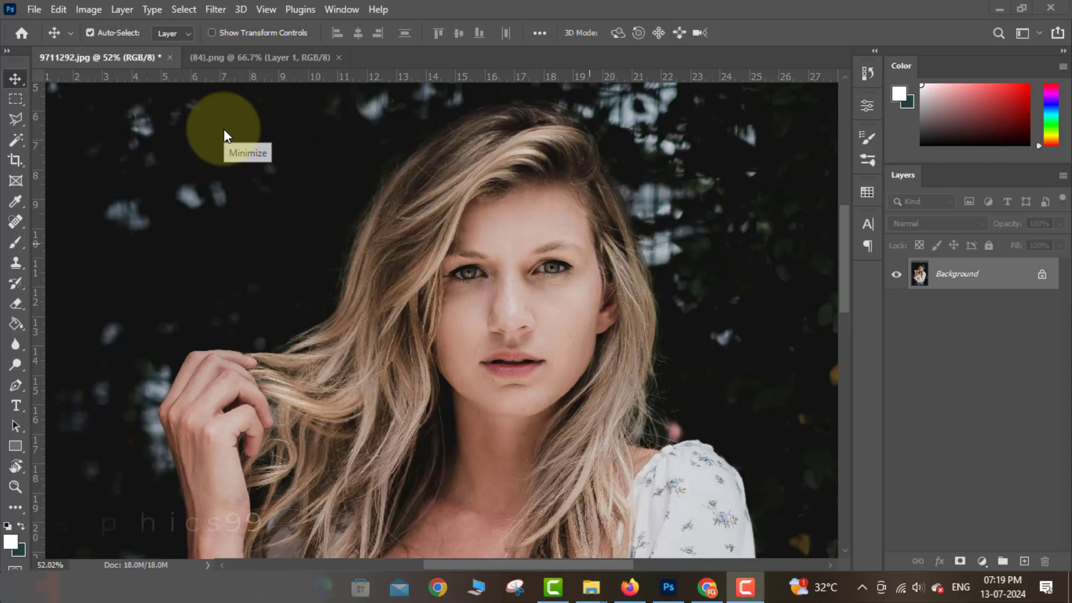
- Drag the sunglasses onto the portrait, scale them to about 48%, and place them over her eyes
left_click(300, 55)
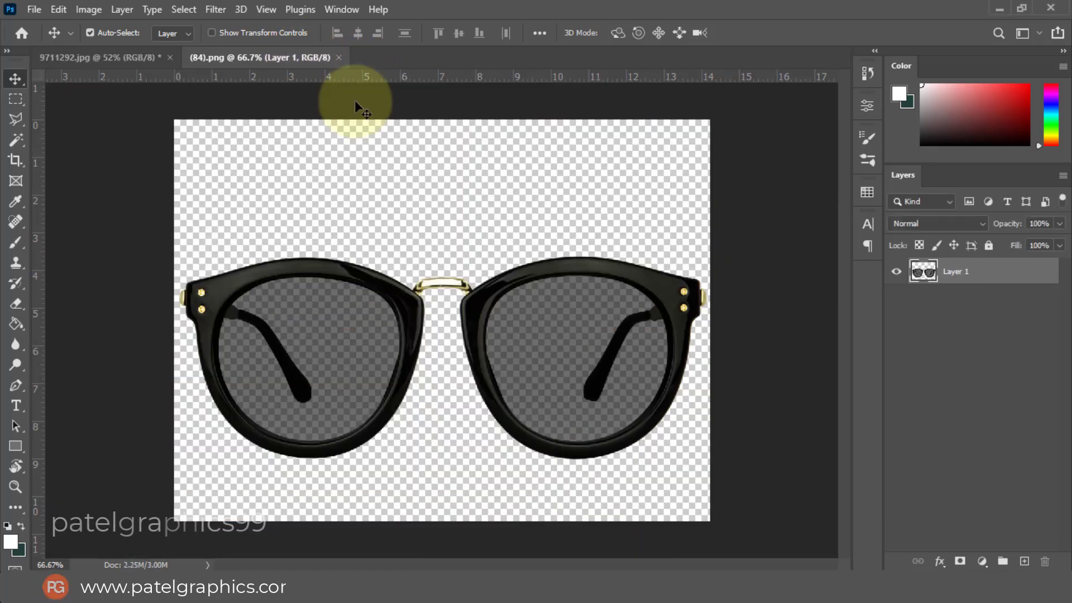
mouse_move(619, 282)
left_mouse_down()
mouse_move(617, 301)
mouse_move(574, 211)
mouse_move(515, 232)
mouse_move(189, 61)
mouse_move(132, 52)
mouse_move(505, 249)
mouse_move(509, 271)
left_mouse_up()
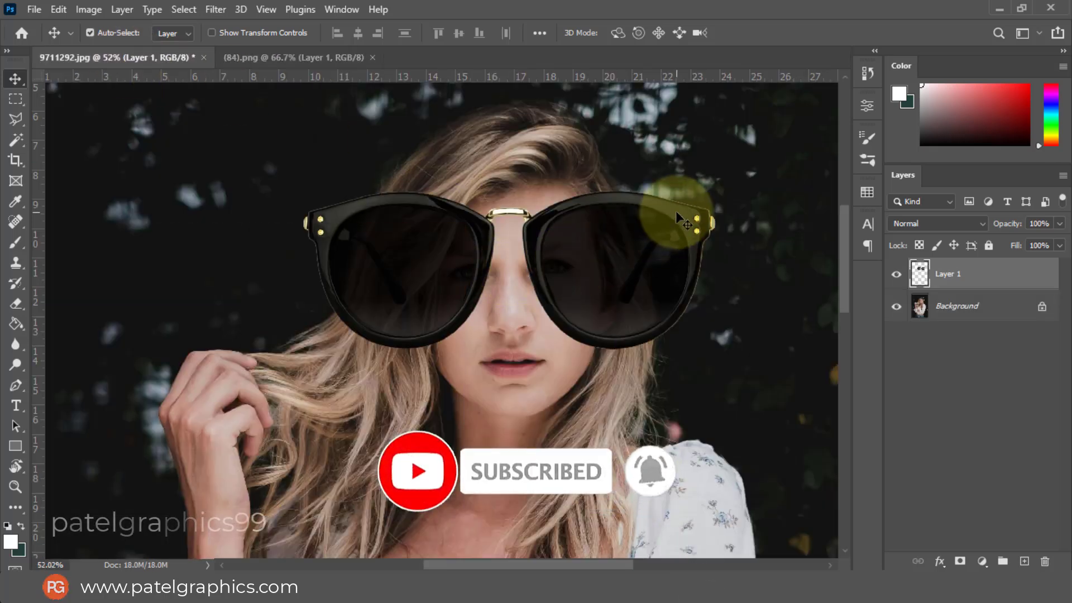
key("ctrl+t")
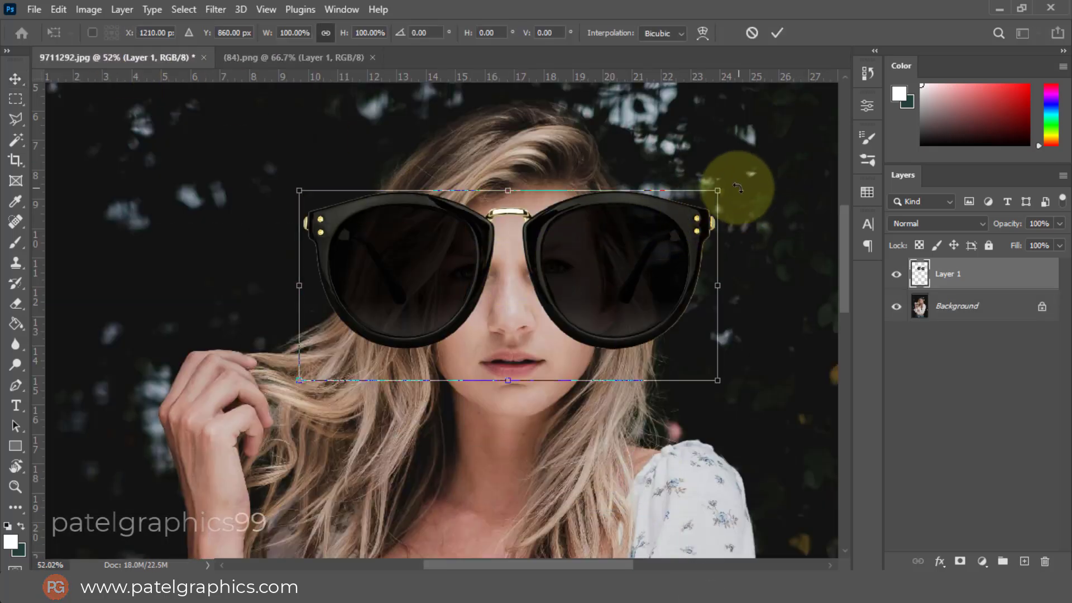
left_click_drag(722, 192, 620, 251)
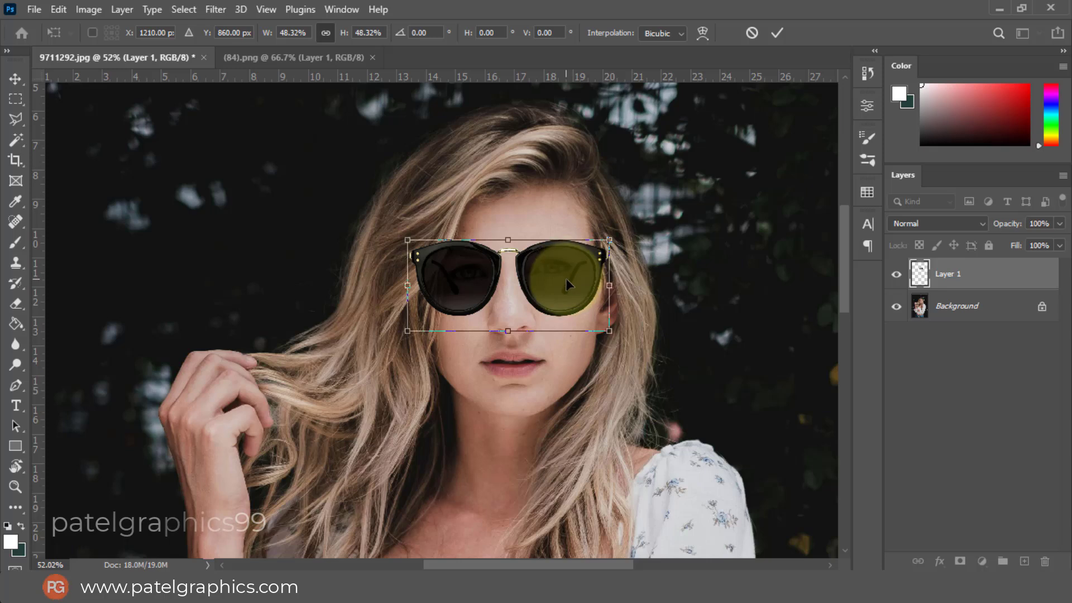
left_click_drag(565, 278, 567, 285)
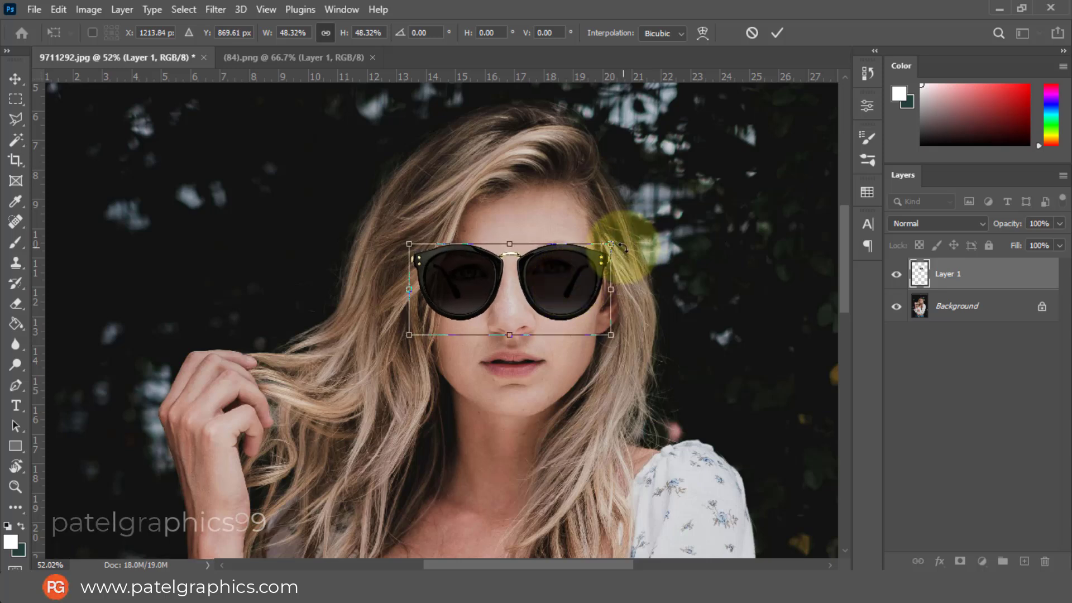
left_click(777, 33)
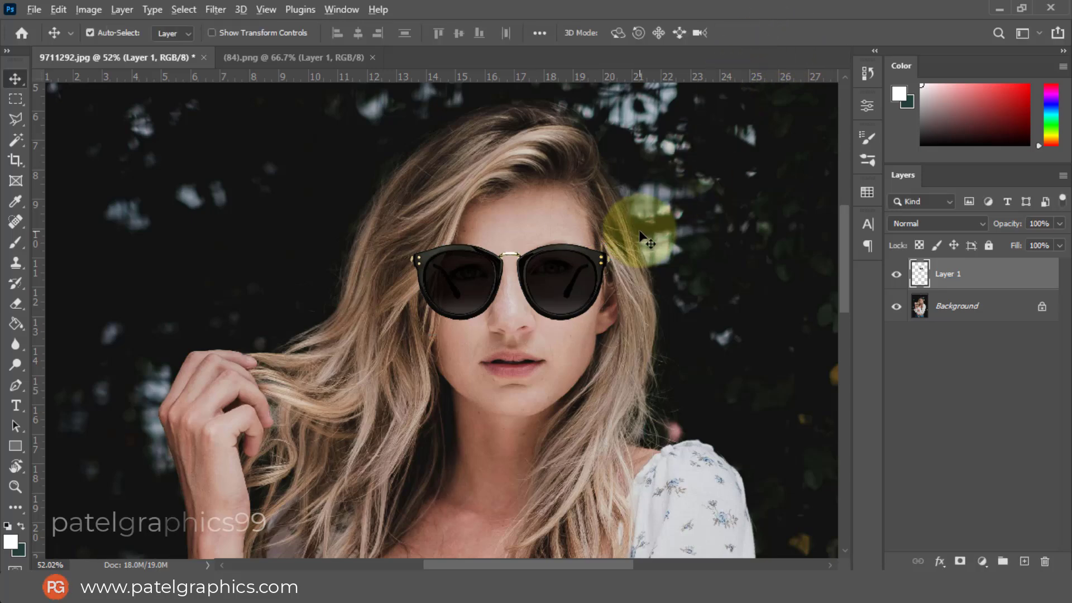
- Zoom in on the sunglasses over her eyes
scroll(642, 234, "down", 1)
scroll(642, 235, "down", 3)
scroll(643, 234, "down", 2)
scroll(642, 235, "down", 2)
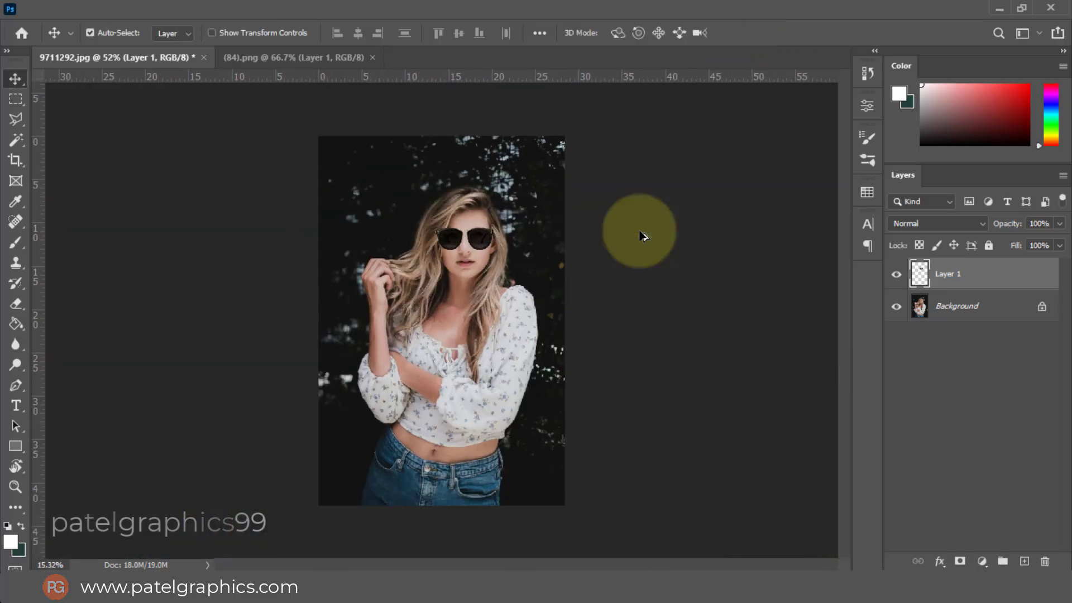
scroll(480, 193, "up", 2)
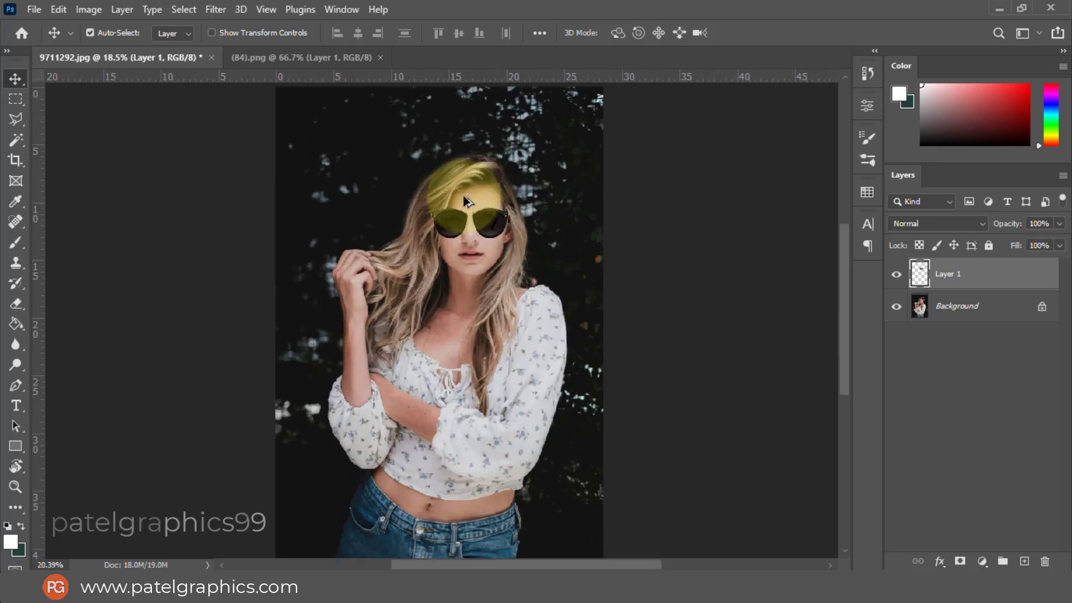
scroll(494, 215, "up", 2)
scroll(498, 226, "up", 1)
scroll(502, 236, "up", 2)
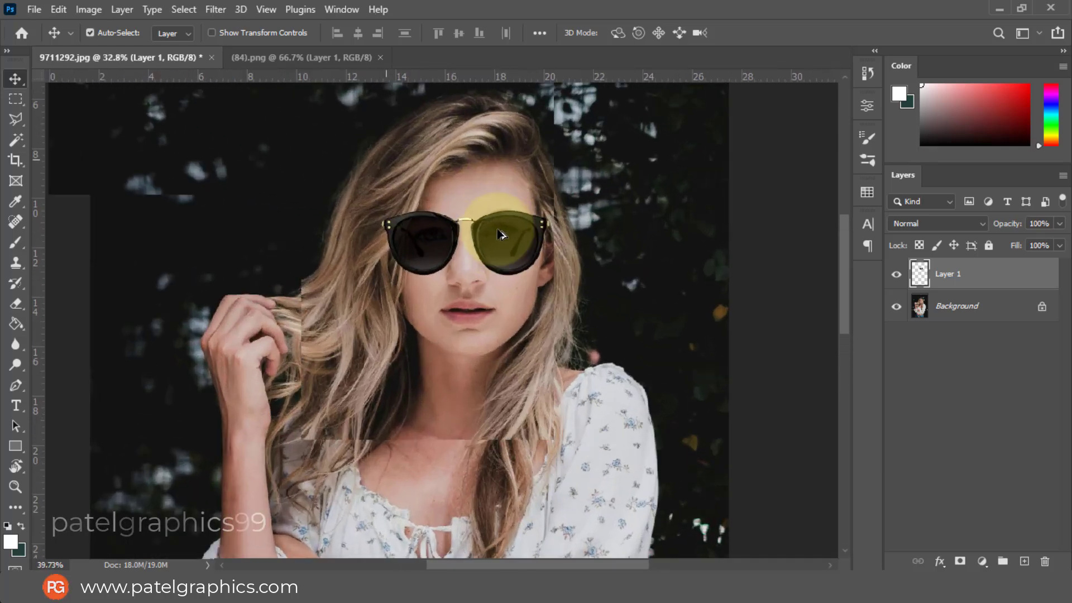
scroll(371, 251, "up", 1)
scroll(360, 255, "up", 1)
scroll(360, 255, "up", 1)
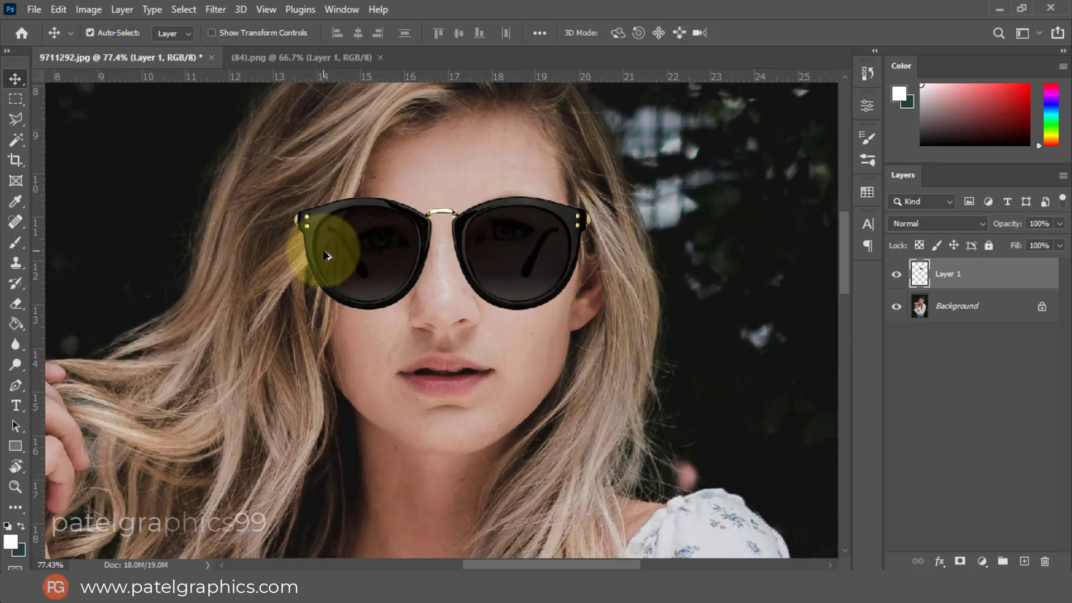
scroll(335, 240, "up", 1)
scroll(346, 239, "up", 1)
scroll(498, 216, "up", 1)
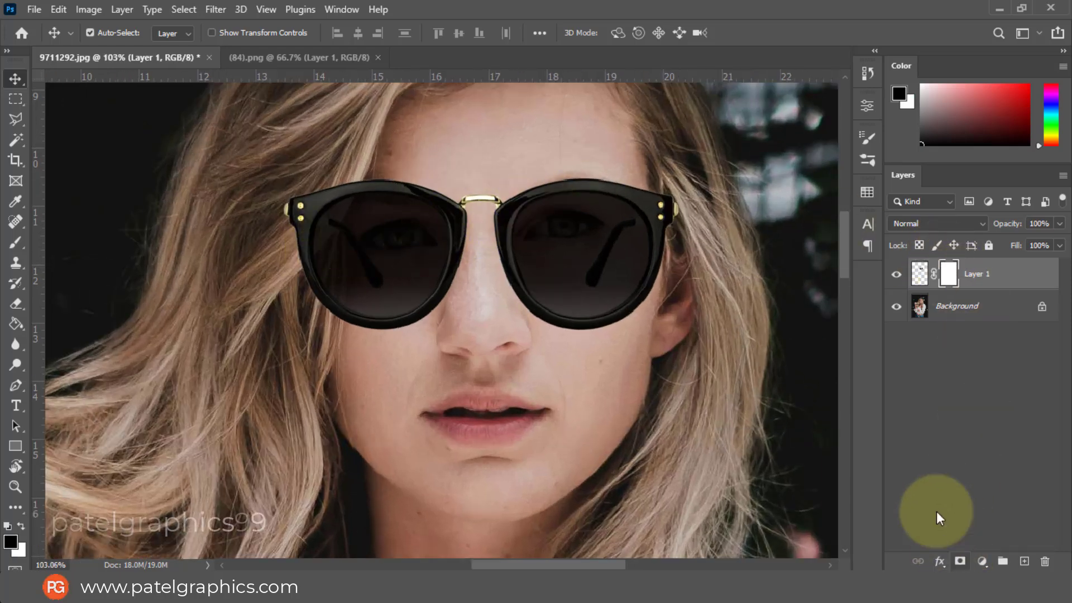
scroll(592, 218, "up", 2)
scroll(580, 218, "up", 3)
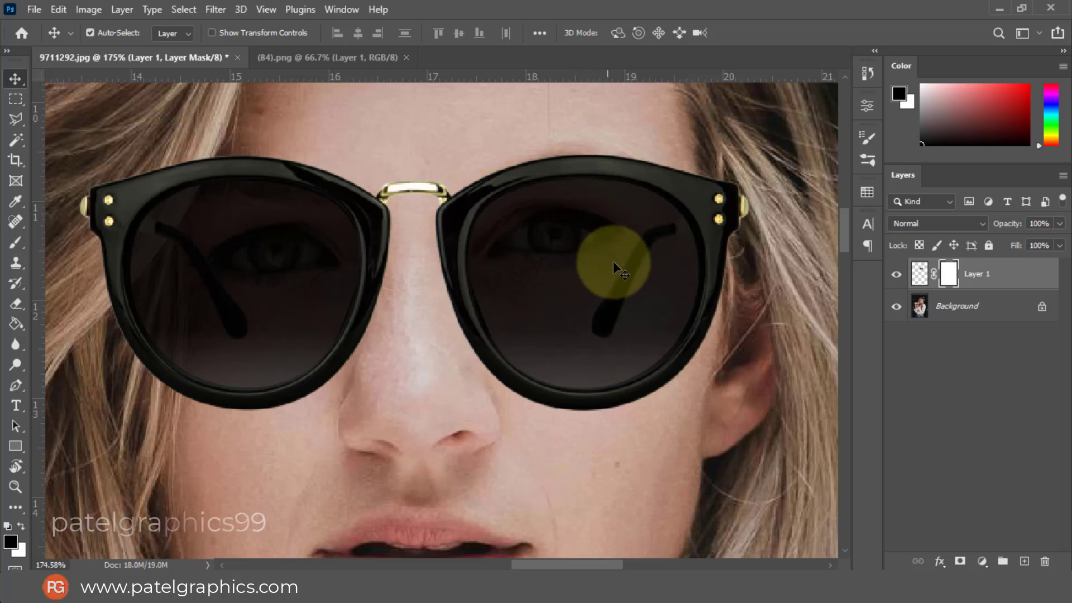
- Add a white layer mask to Layer 1 and set the Brush tool to 125 px
left_click(14, 241)
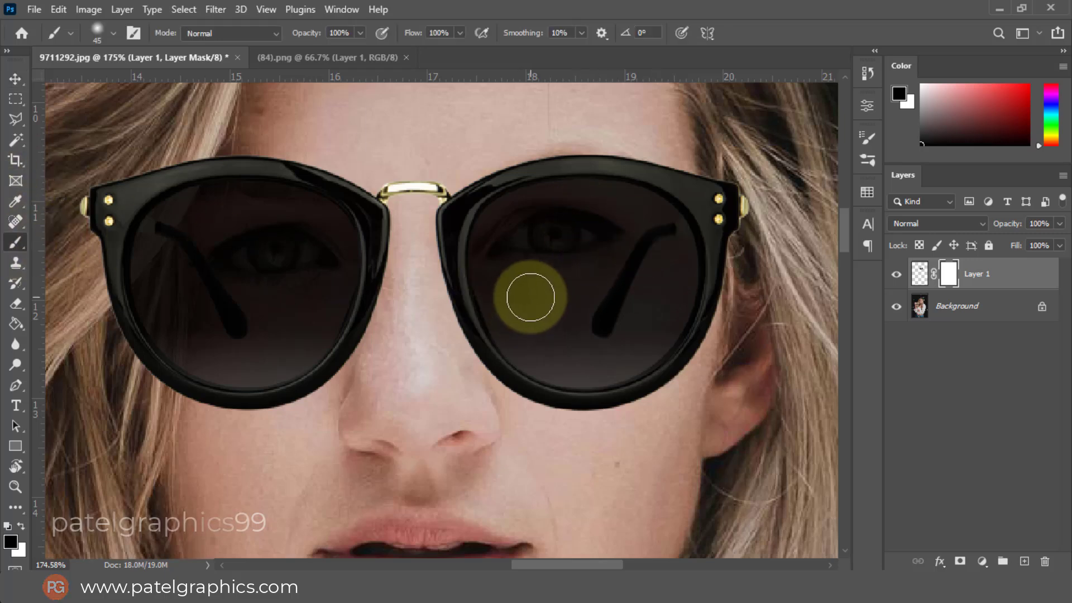
left_click(942, 283)
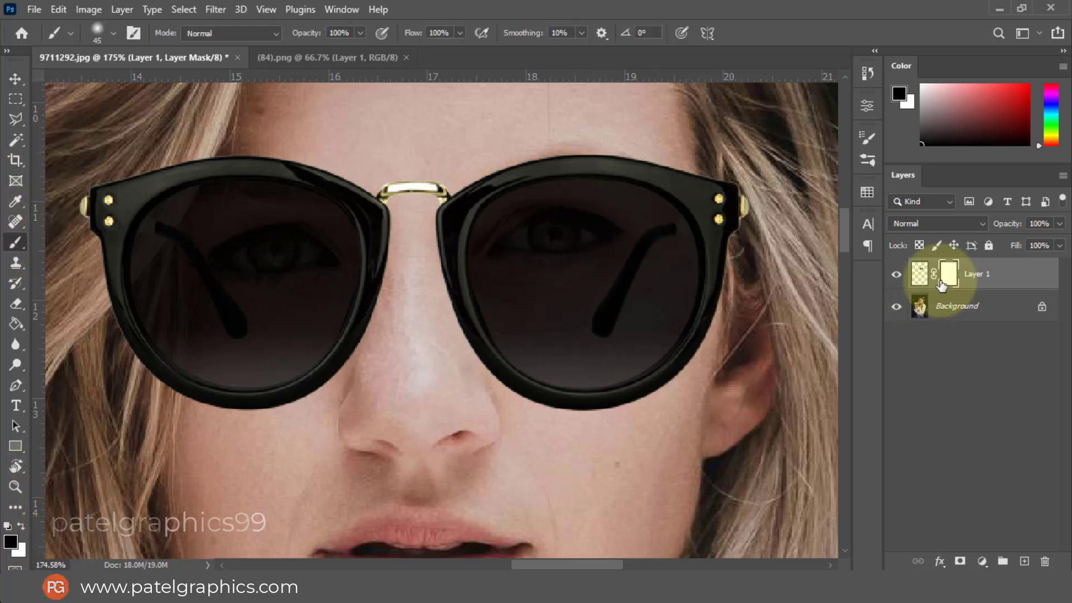
scroll(675, 233, "up", 3, "alt")
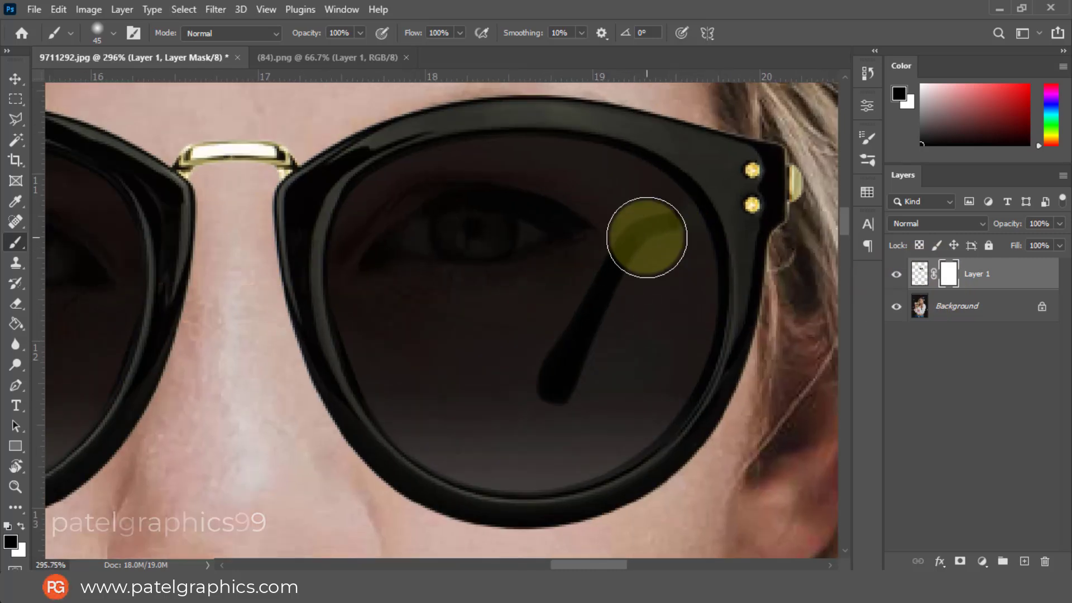
left_click_drag(425, 241, 531, 289)
key("bracketleft")
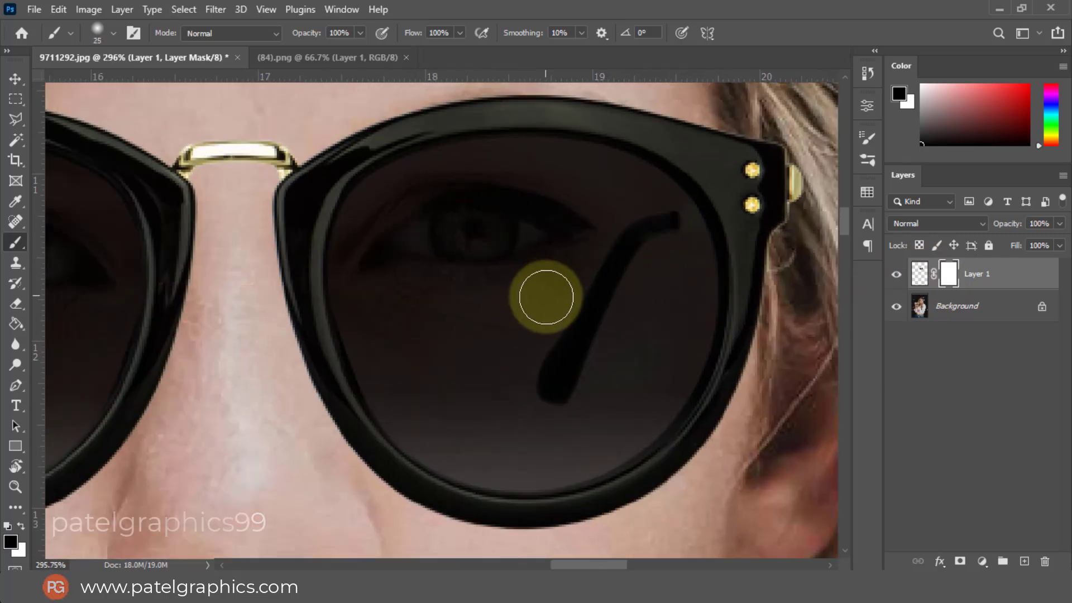
key("bracketright")
key("bracketright")
key("bracketright")
key("bracketright")
key("bracketright")
key("bracketright")
key("bracketright")
key("bracketright")
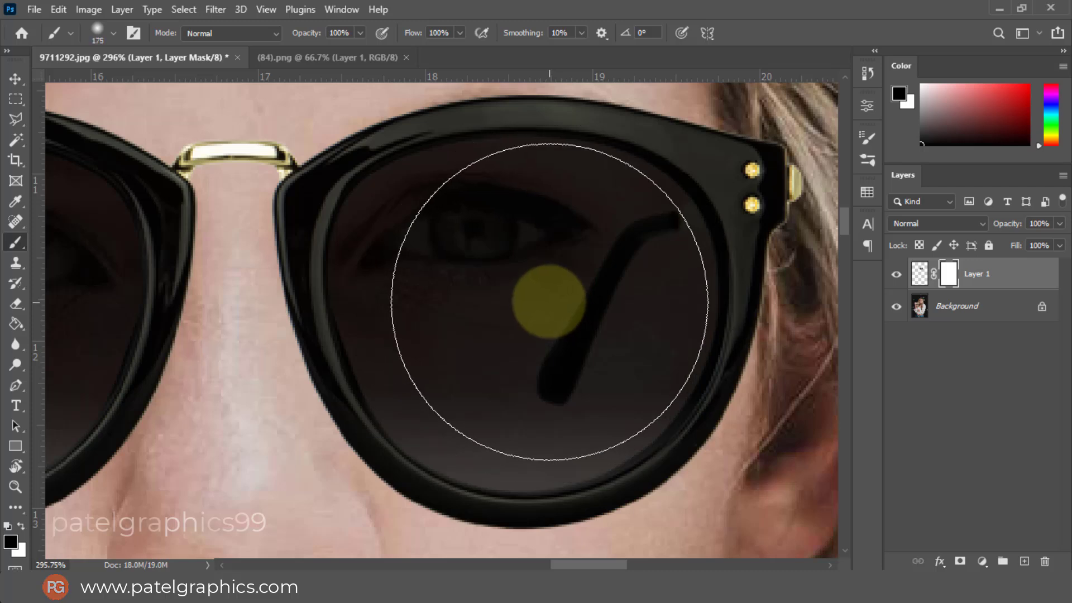
key("bracketleft")
key("bracketleft")
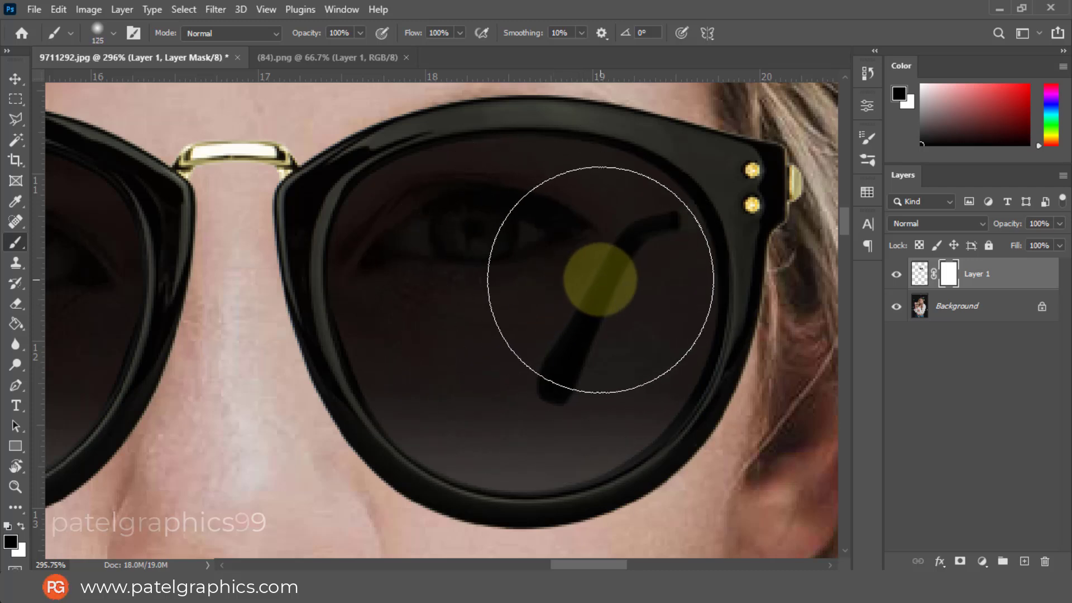
- Undo a test dab and choose the Hard Round brush preset
left_click(604, 270)
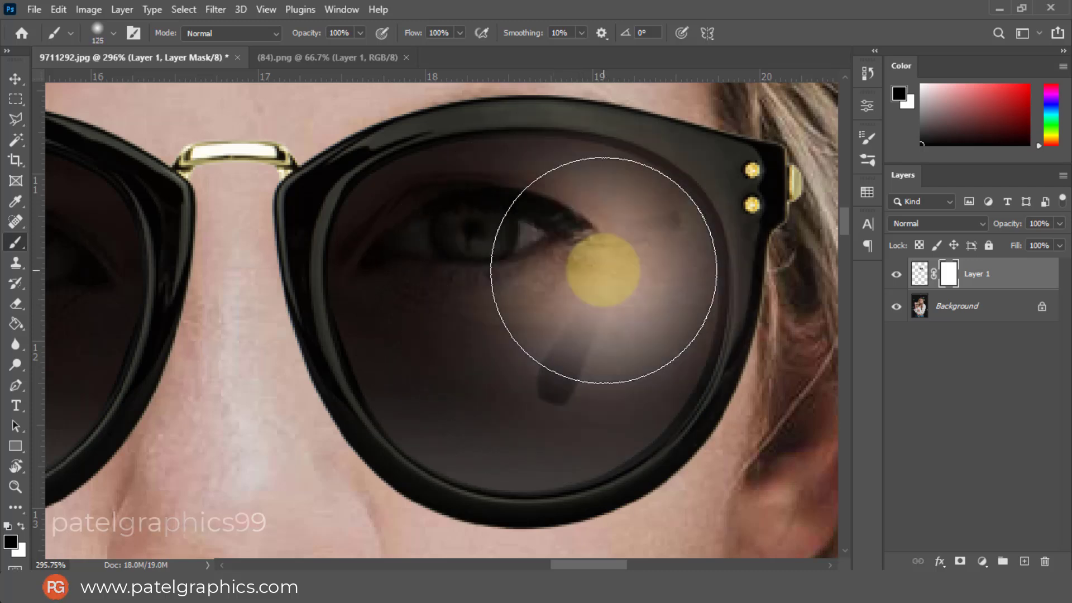
key("ctrl+z")
right_click(568, 279)
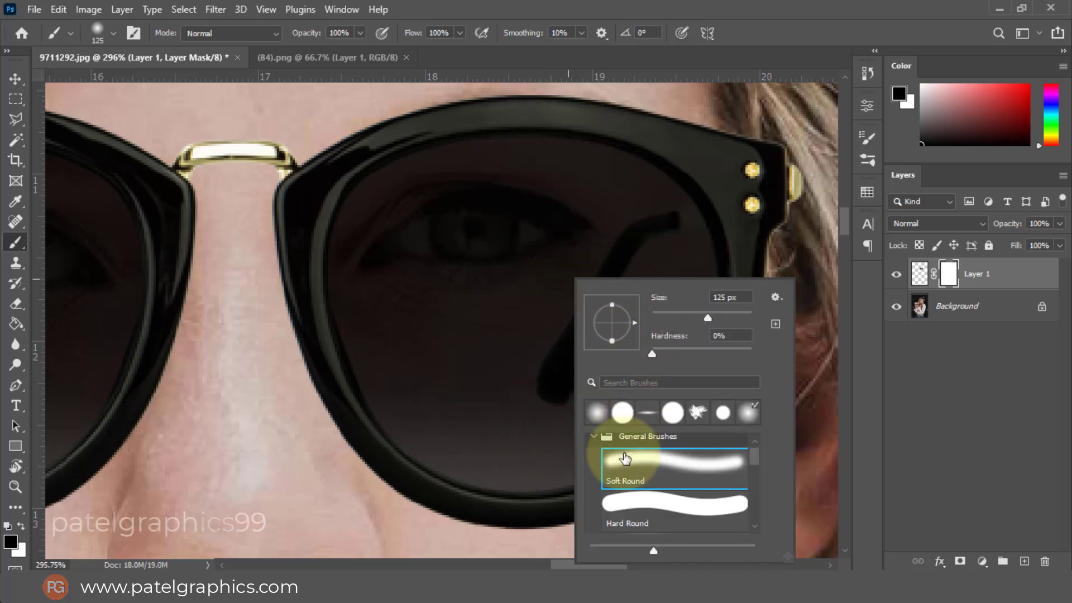
left_click(635, 508)
left_click(949, 273)
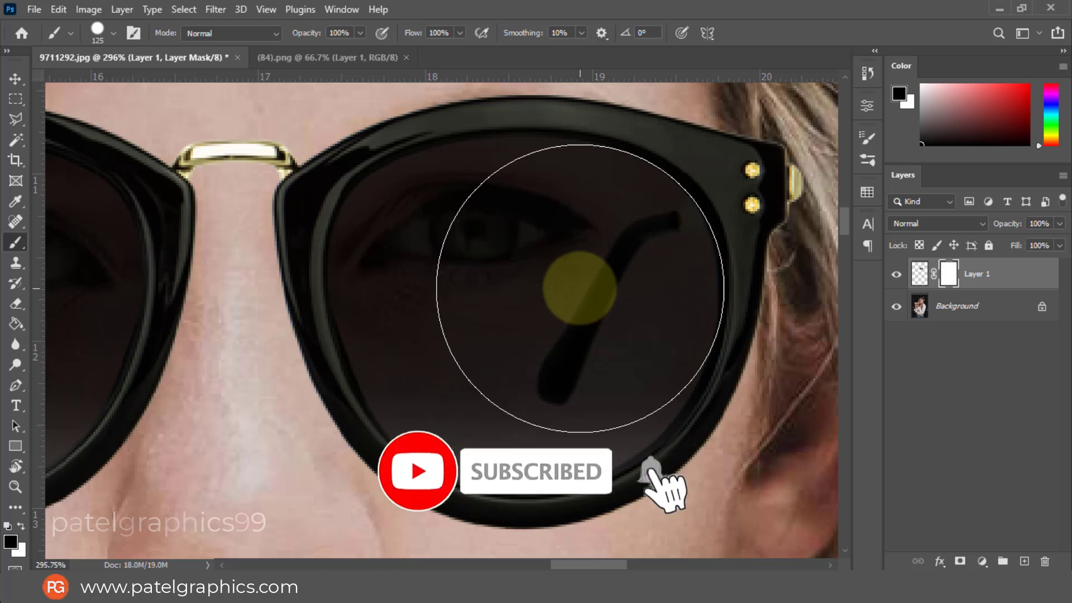
- Paint black on the mask over the right lens to clear its tint
left_click(575, 288)
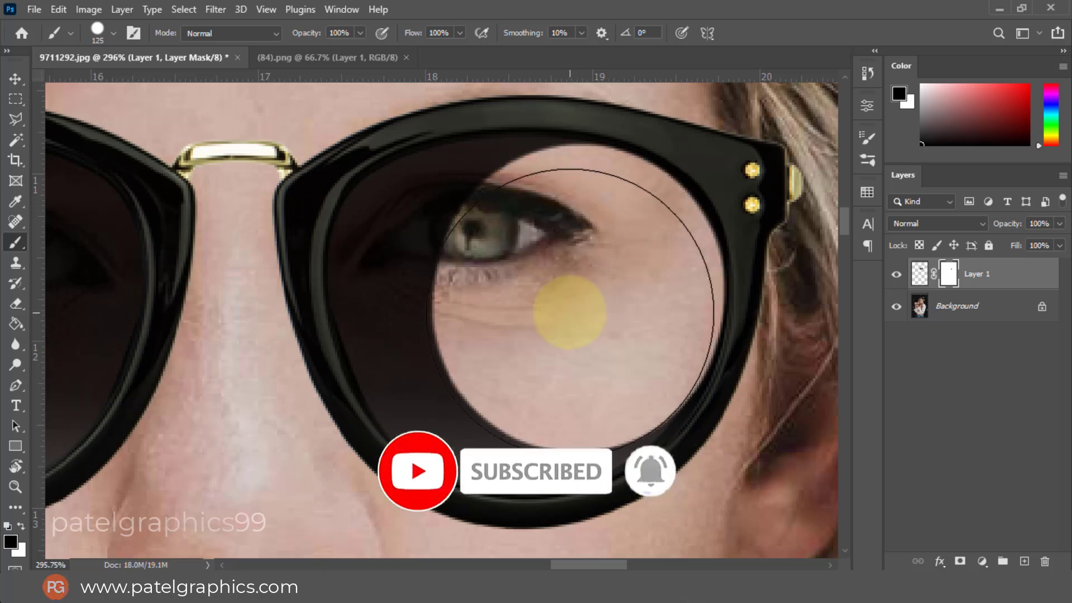
mouse_move(566, 312)
left_mouse_down()
mouse_move(551, 335)
mouse_move(498, 339)
mouse_move(505, 330)
mouse_move(559, 338)
mouse_move(548, 304)
mouse_move(568, 319)
mouse_move(495, 304)
mouse_move(475, 287)
mouse_move(488, 316)
mouse_move(476, 285)
mouse_move(421, 254)
mouse_move(425, 283)
mouse_move(443, 239)
mouse_move(565, 237)
mouse_move(449, 234)
mouse_move(563, 234)
left_mouse_up()
key("bracketleft")
key("bracketleft")
key("bracketleft")
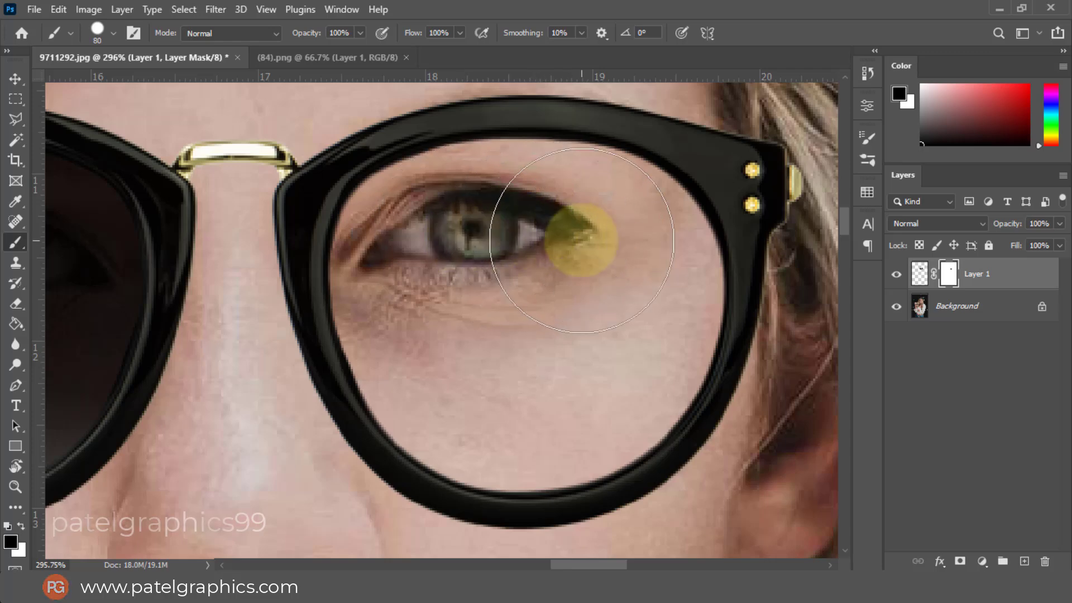
- Paint black on the mask over the left lens to clear its tint
scroll(562, 287, "down", 3, "alt")
scroll(561, 286, "down", 3, "alt")
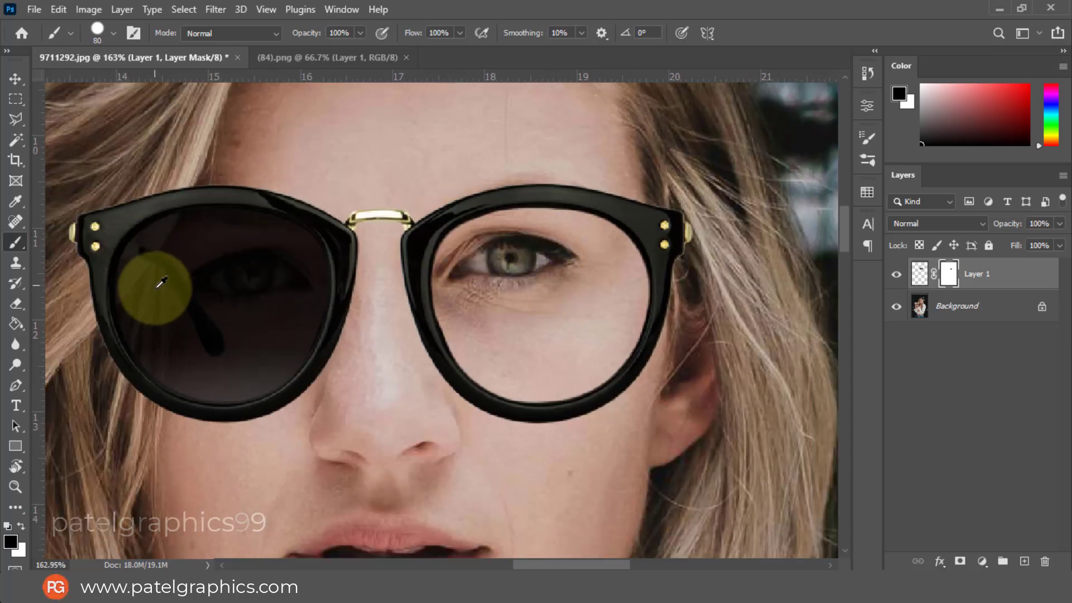
scroll(161, 282, "up", 1, "alt")
scroll(168, 276, "up", 1, "alt")
scroll(174, 275, "up", 1, "alt")
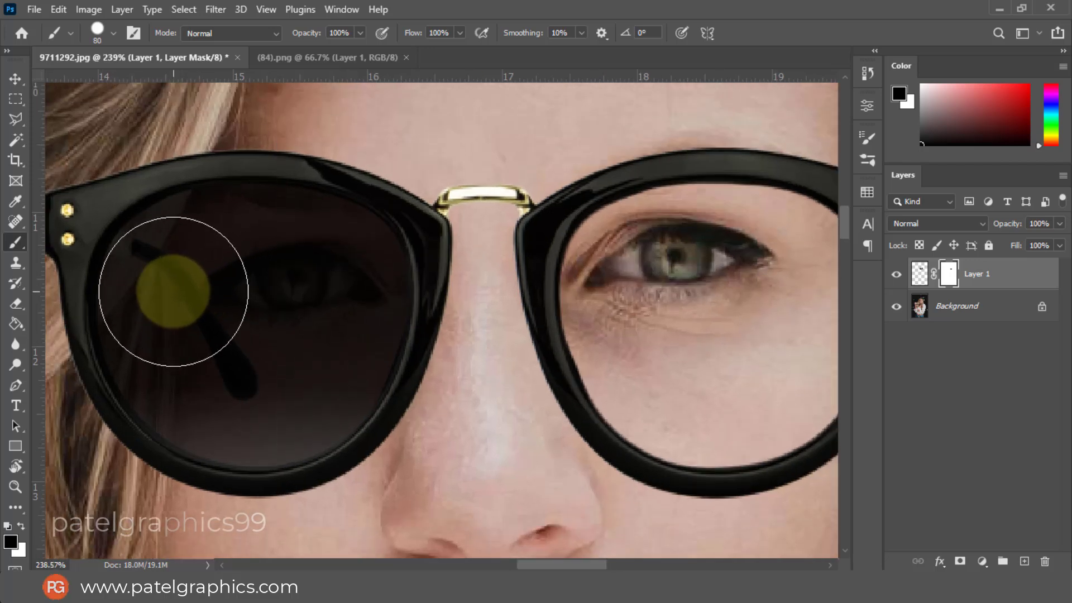
mouse_move(173, 292)
left_mouse_down()
mouse_move(180, 280)
mouse_move(213, 307)
mouse_move(195, 300)
mouse_move(200, 287)
mouse_move(192, 309)
mouse_move(201, 335)
left_mouse_up()
key("bracketright")
key("bracketright")
key("bracketright")
key("bracketleft")
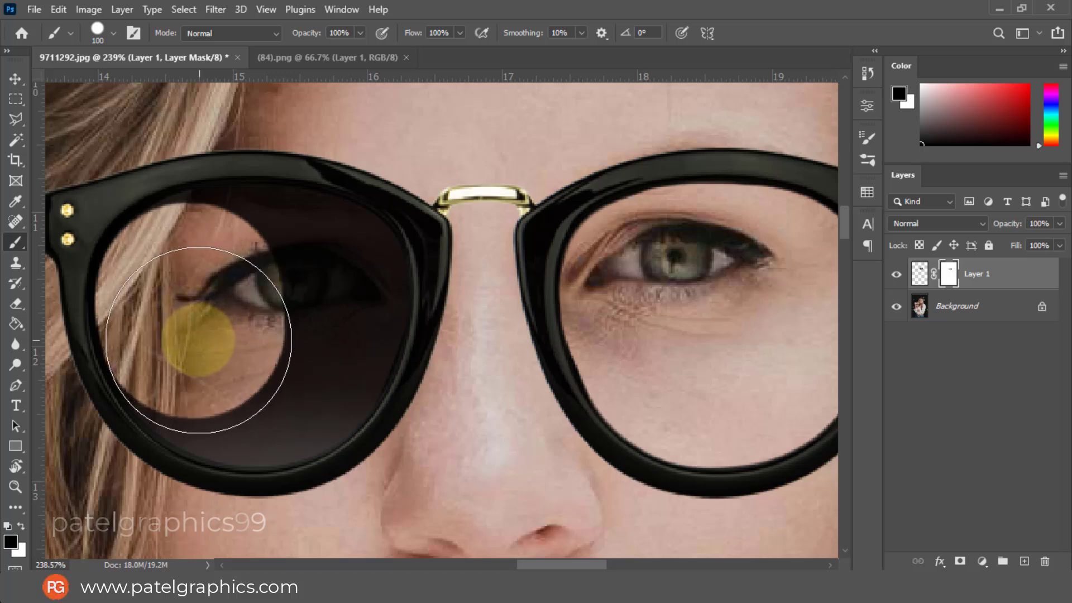
scroll(198, 340, "up", 2)
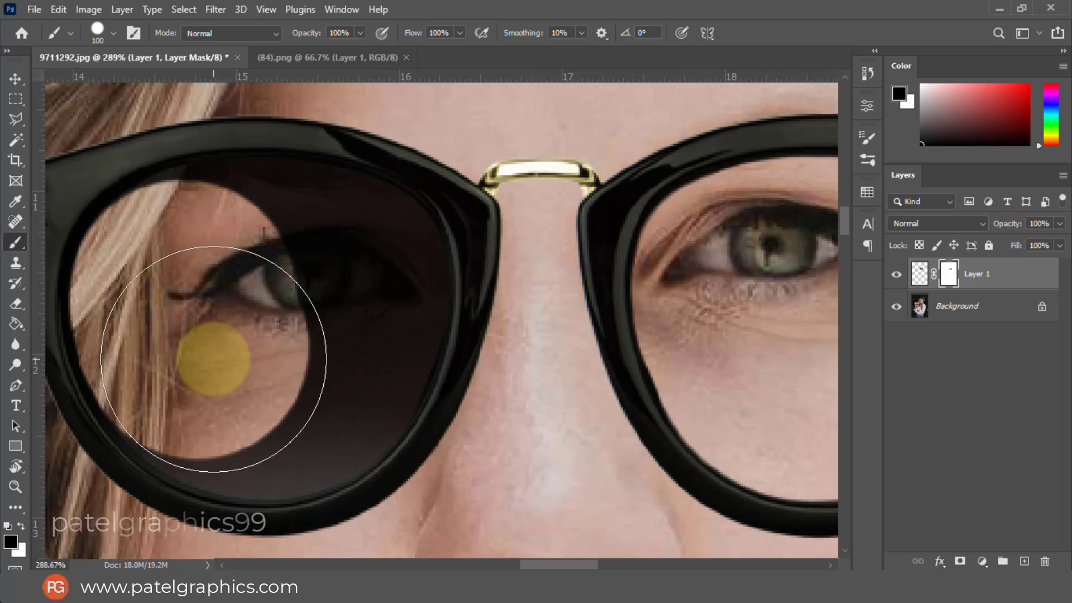
mouse_move(204, 358)
left_mouse_down()
mouse_move(235, 380)
mouse_move(301, 378)
mouse_move(311, 323)
mouse_move(318, 311)
mouse_move(330, 322)
mouse_move(299, 371)
mouse_move(319, 314)
mouse_move(319, 263)
mouse_move(321, 309)
mouse_move(329, 277)
mouse_move(270, 259)
mouse_move(184, 290)
mouse_move(192, 283)
mouse_move(256, 334)
mouse_move(239, 378)
mouse_move(221, 370)
mouse_move(277, 363)
mouse_move(287, 383)
left_mouse_up()
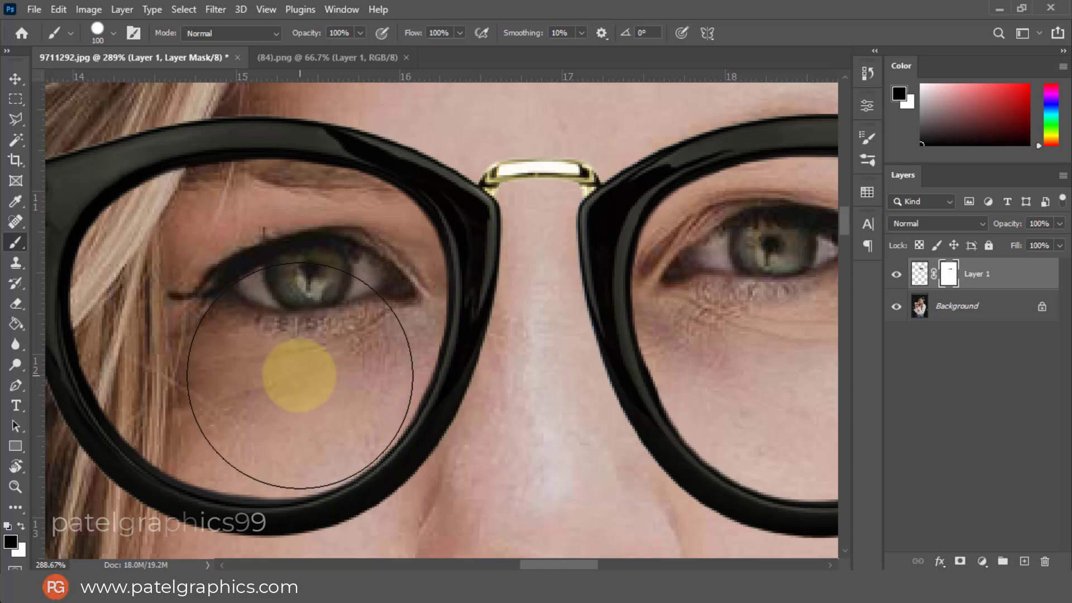
- Zoom in to inspect the glasses with both lenses cleared
scroll(287, 310, "down", 2)
scroll(287, 310, "down", 2)
scroll(291, 316, "down", 1)
scroll(291, 316, "down", 3)
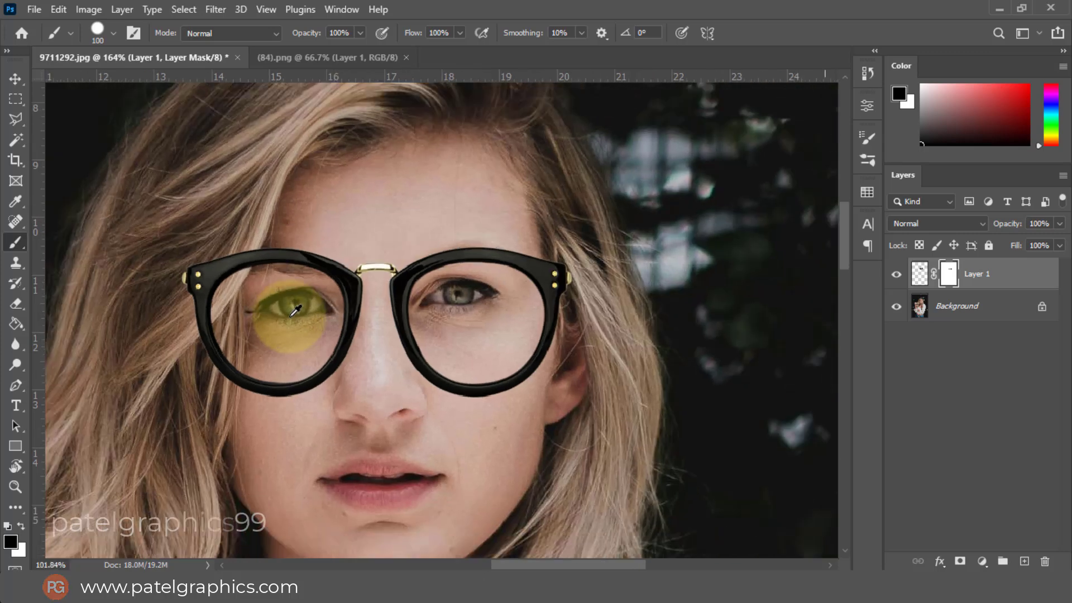
scroll(296, 311, "down", 2)
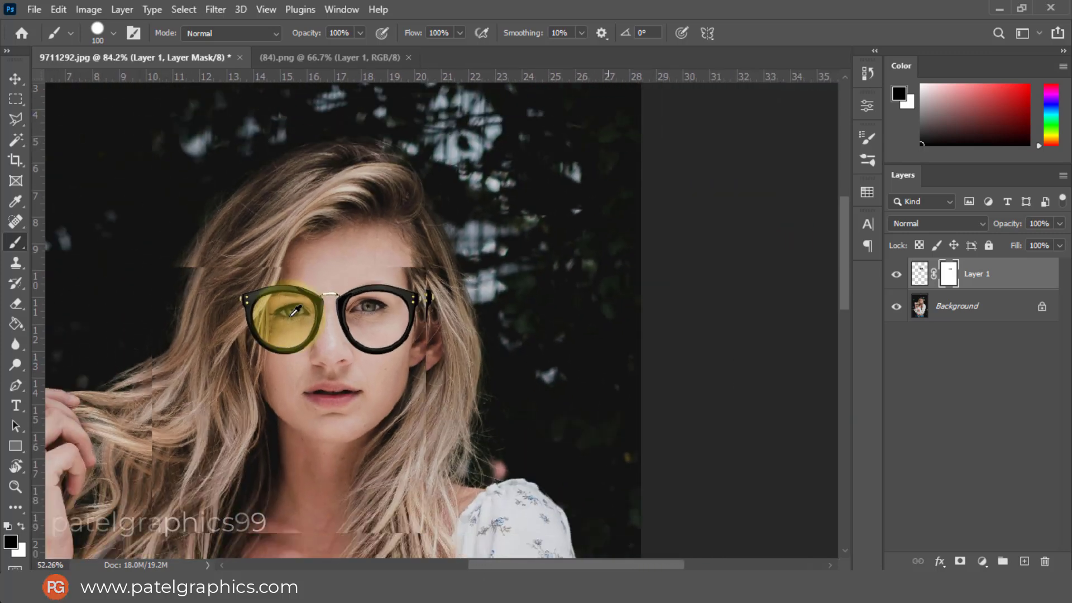
scroll(296, 311, "down", 1)
scroll(263, 286, "up", 1)
scroll(239, 287, "up", 1)
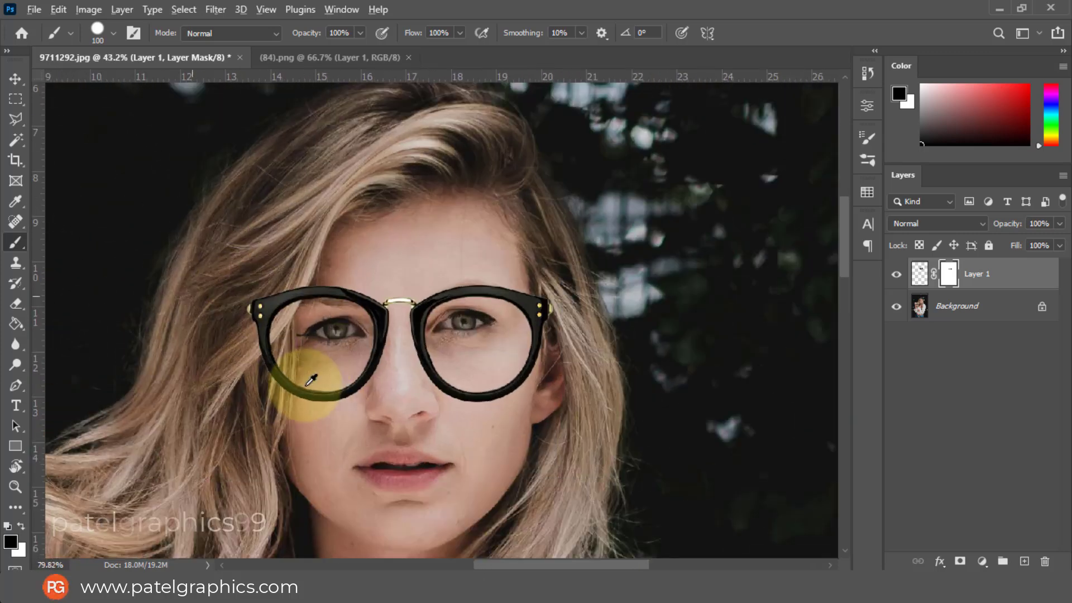
scroll(311, 371, "up", 1)
scroll(395, 479, "up", 1)
scroll(394, 478, "up", 1)
scroll(385, 466, "up", 1)
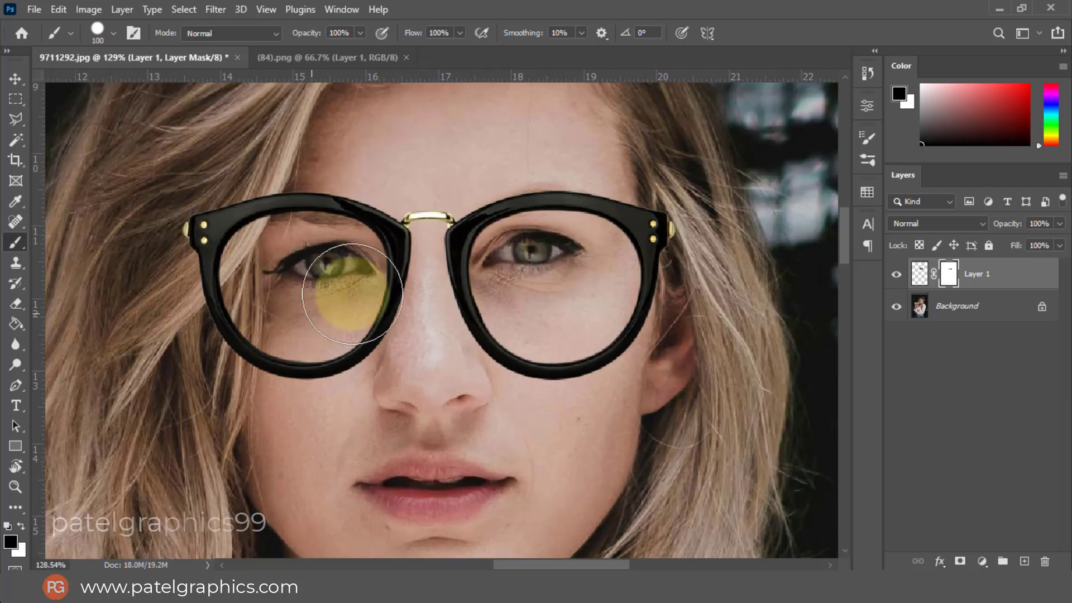
scroll(317, 274, "up", 1)
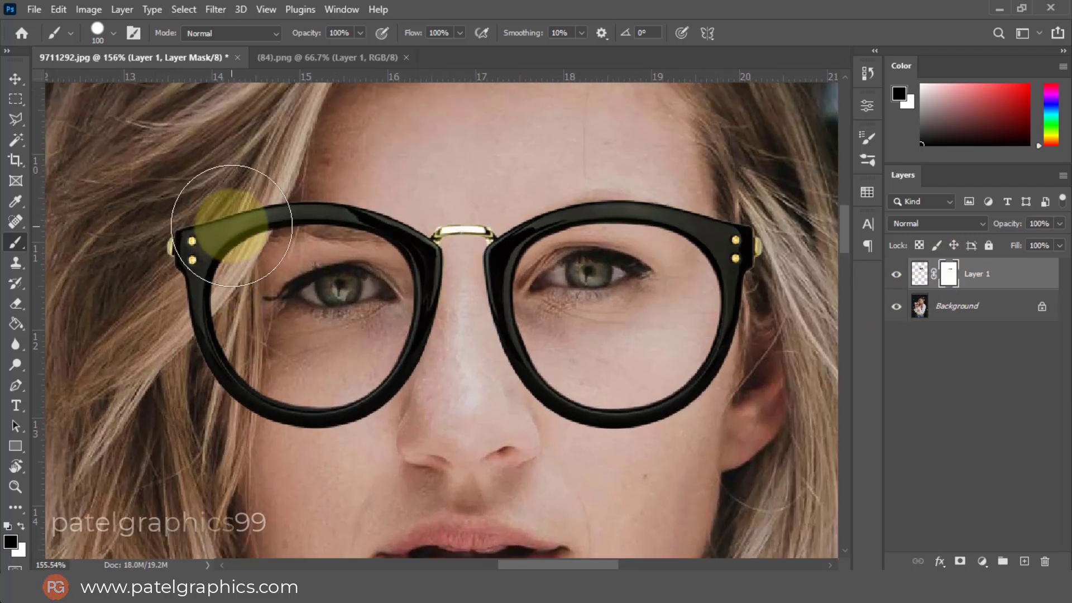
- Hide the left temple arm behind her hair using a soft round brush in black
right_click(235, 222)
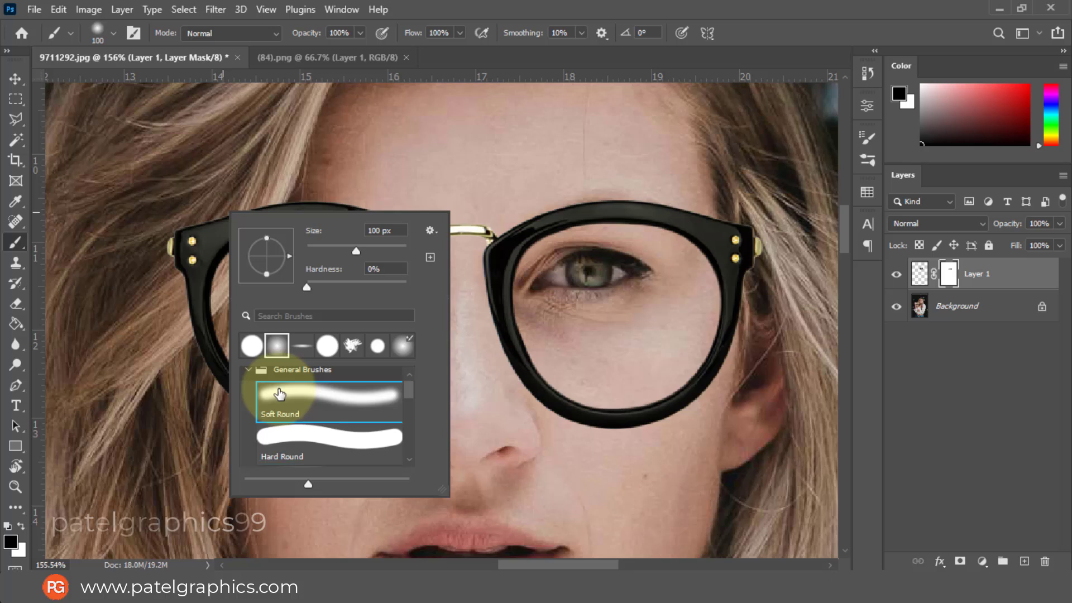
left_click(949, 273)
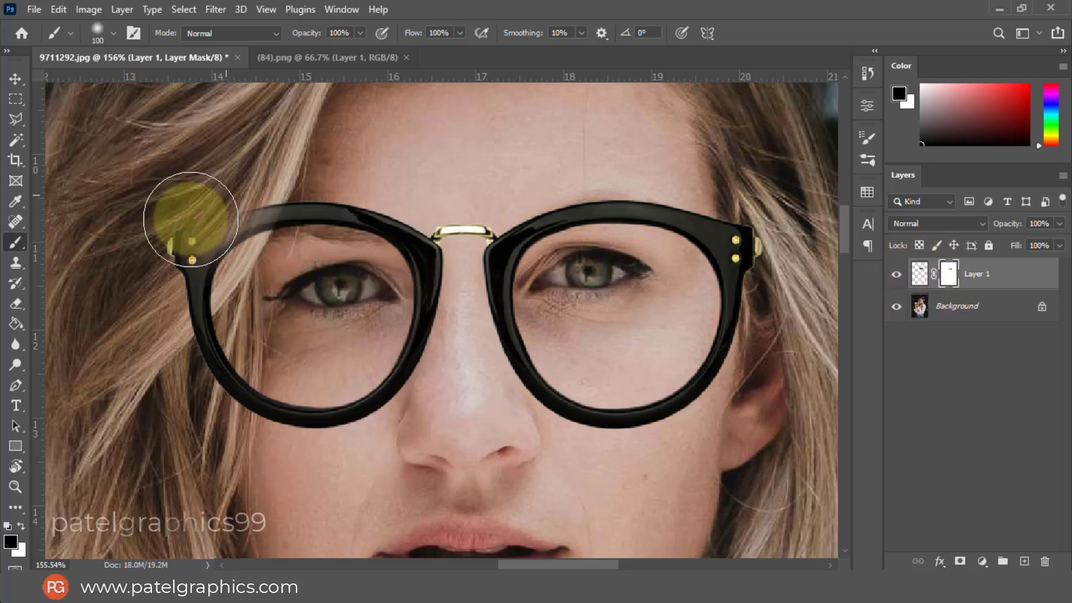
mouse_move(191, 214)
left_mouse_down()
mouse_move(210, 232)
mouse_move(158, 304)
left_mouse_up()
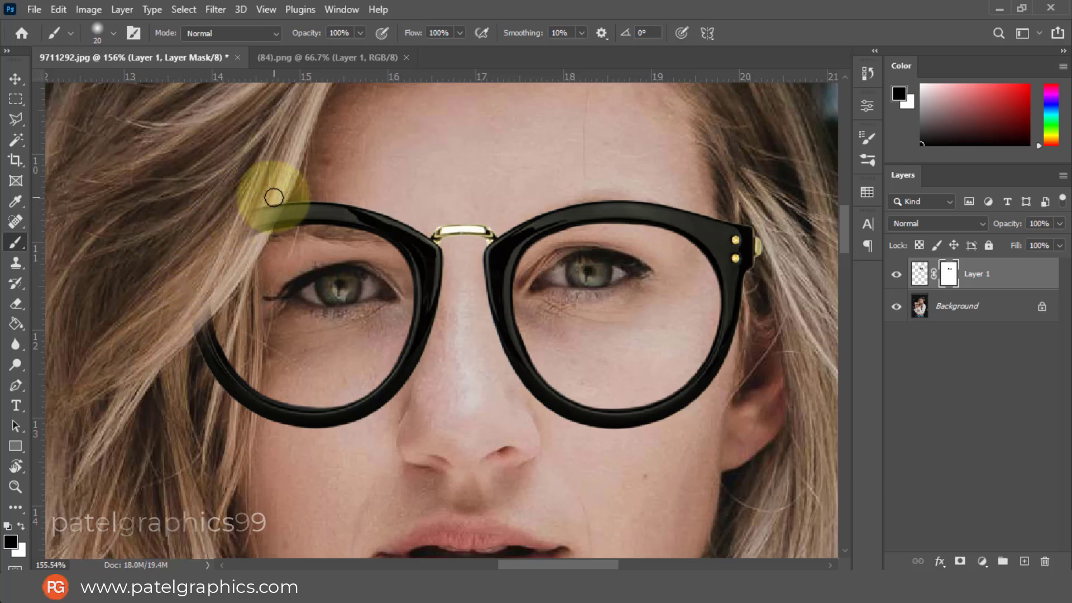
mouse_move(263, 212)
left_mouse_down()
mouse_move(256, 232)
mouse_move(279, 179)
mouse_move(172, 300)
left_mouse_up()
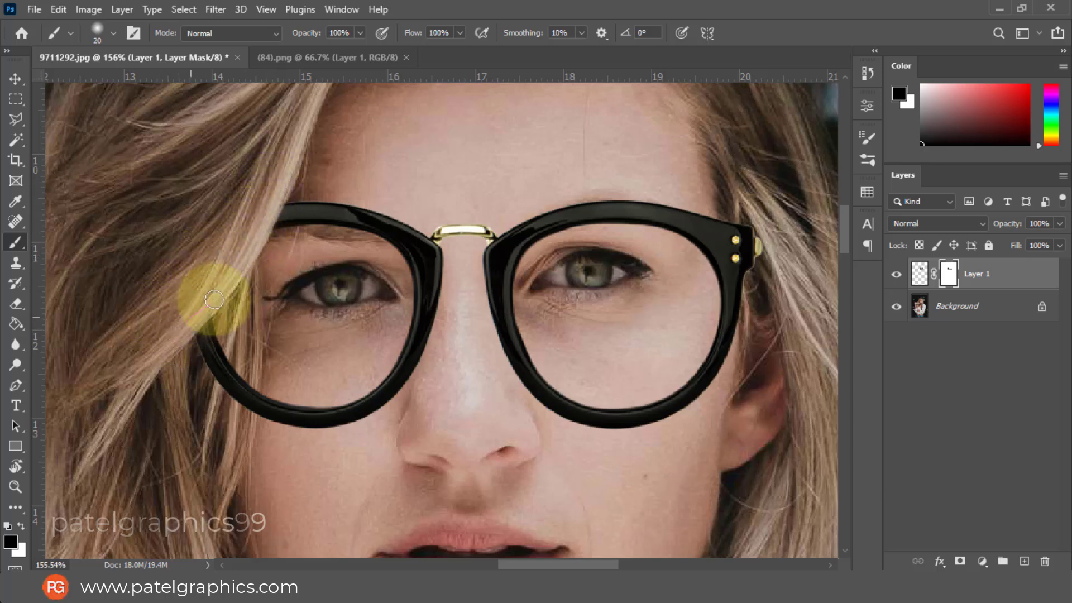
scroll(170, 310, "up", 2)
scroll(163, 307, "up", 4)
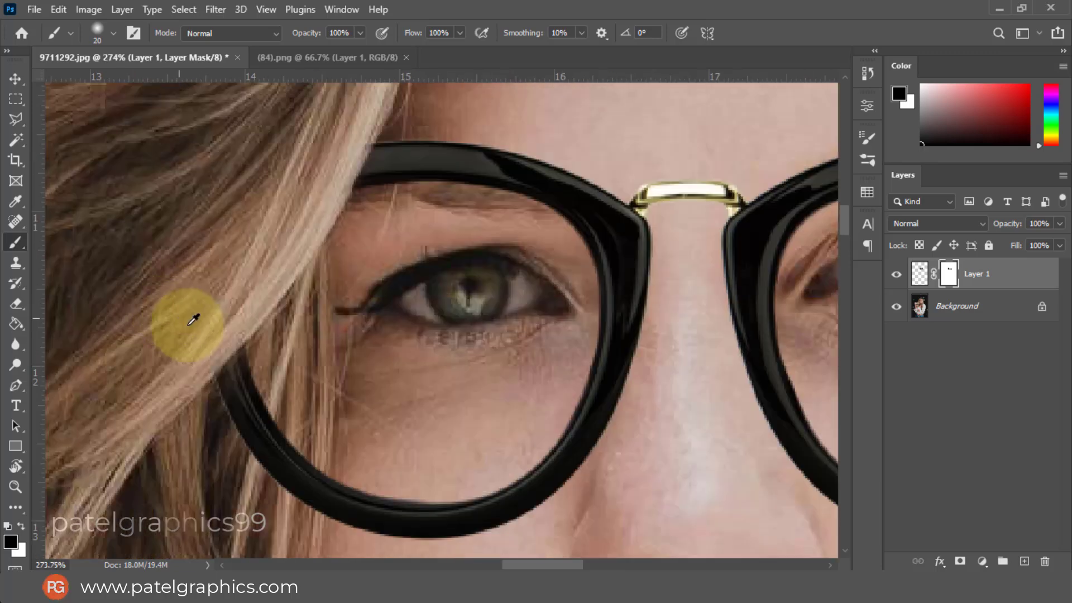
- Paint white to restore part of the frame beside the hair, then return to black
key("x")
mouse_move(263, 364)
left_mouse_down()
mouse_move(227, 399)
mouse_move(230, 376)
mouse_move(238, 419)
left_mouse_up()
left_click_drag(210, 391, 192, 359)
key("x")
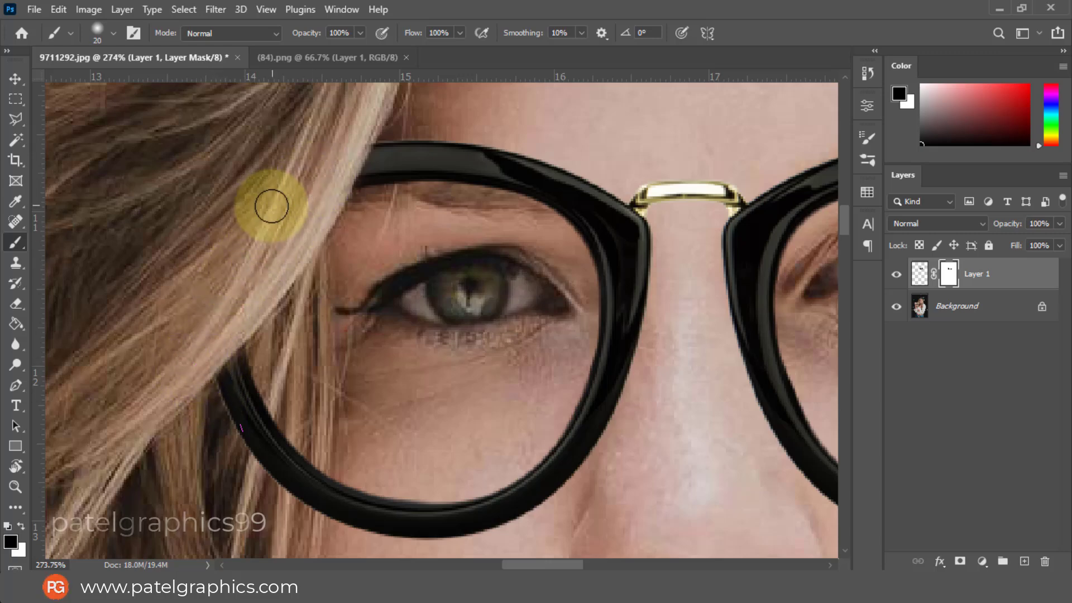
scroll(317, 193, "down", 3)
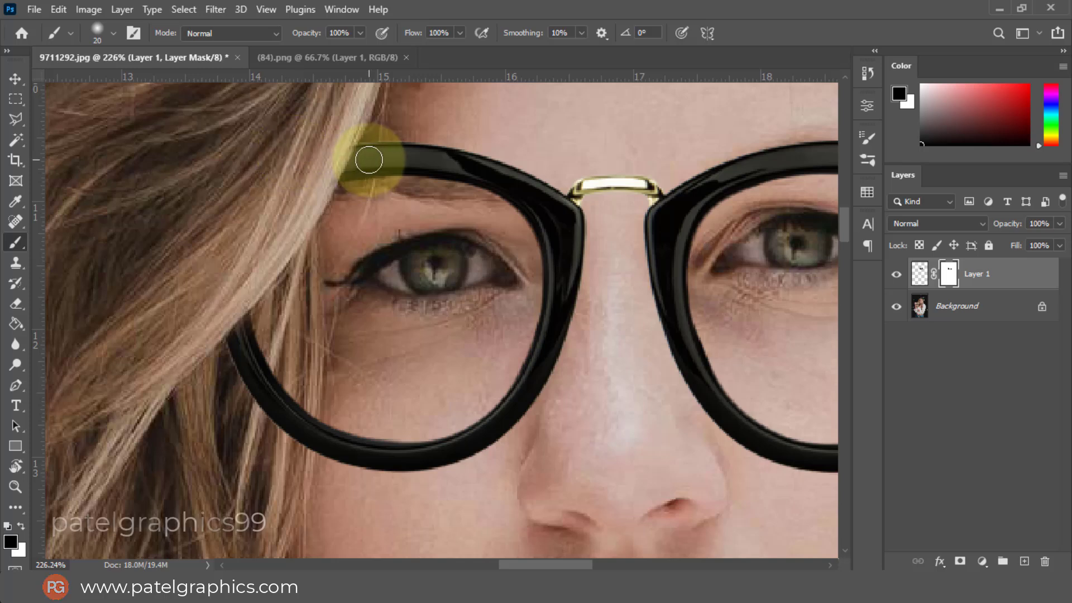
key("bracketleft")
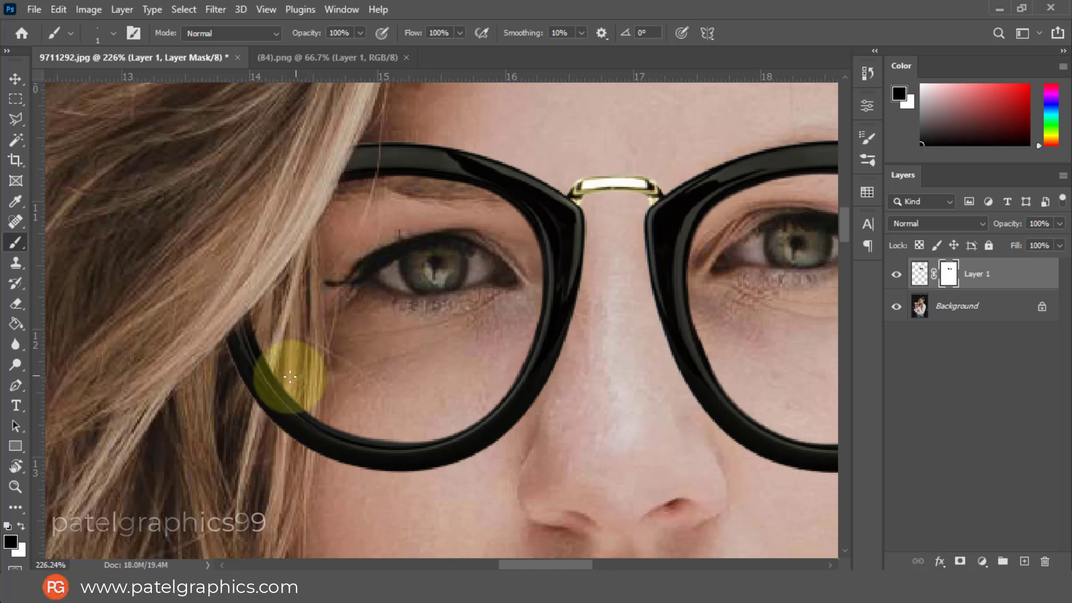
- At 51% brush opacity, softly restore the rim in white where the hair crosses it
left_click(360, 32)
left_click_drag(340, 50, 324, 50)
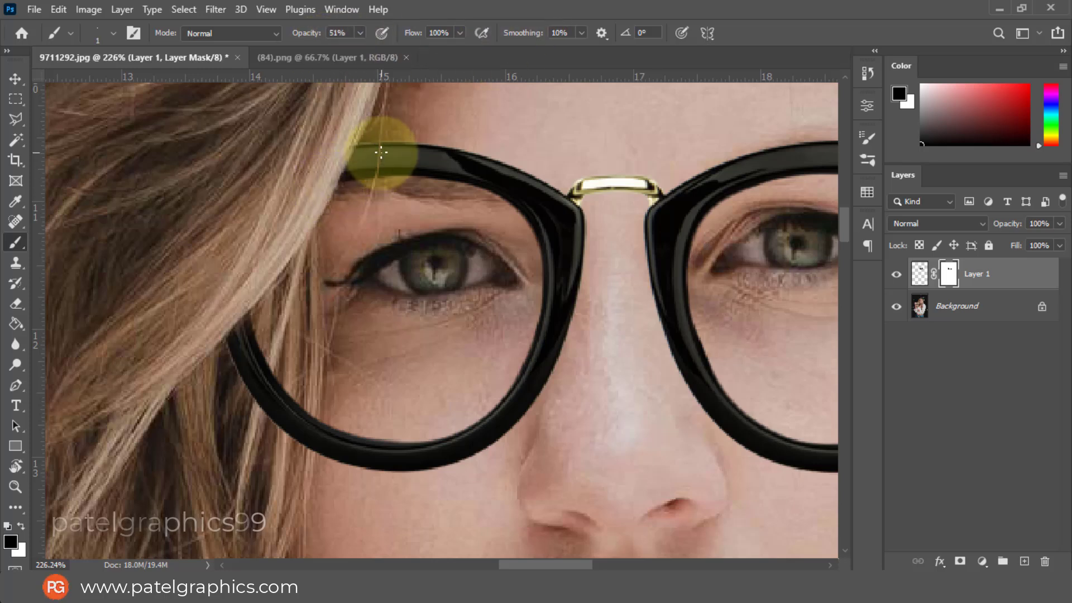
key("x")
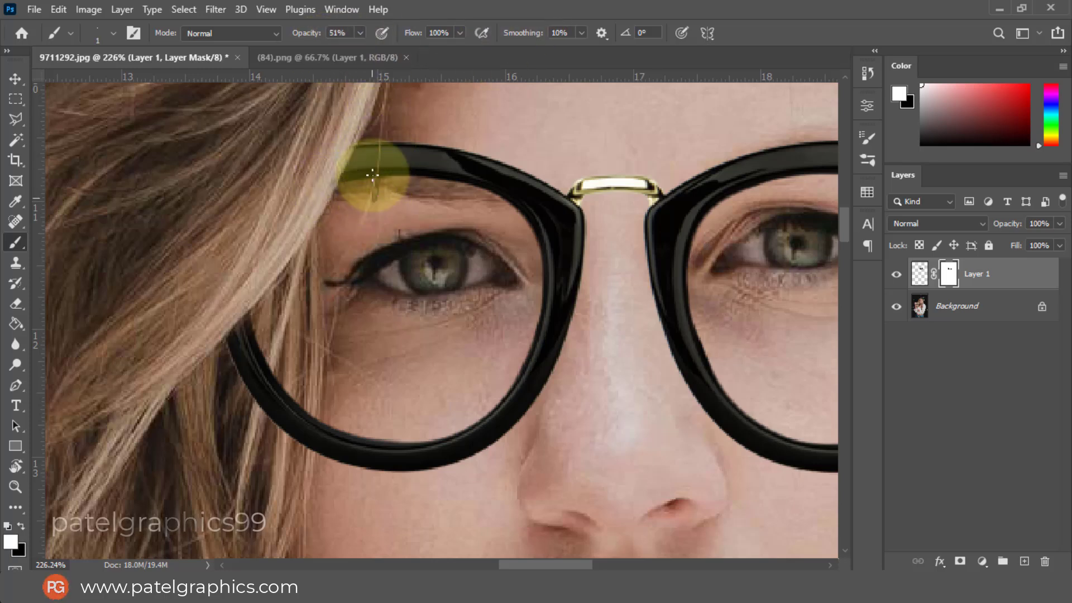
mouse_move(382, 179)
left_mouse_down()
mouse_move(287, 345)
mouse_move(268, 349)
mouse_move(251, 318)
mouse_move(191, 383)
mouse_move(275, 364)
mouse_move(294, 385)
mouse_move(257, 414)
mouse_move(270, 282)
mouse_move(210, 345)
mouse_move(352, 175)
mouse_move(345, 197)
mouse_move(383, 25)
mouse_move(359, 132)
mouse_move(311, 211)
mouse_move(291, 187)
mouse_move(223, 359)
mouse_move(240, 318)
mouse_move(249, 319)
mouse_move(191, 363)
mouse_move(222, 322)
left_mouse_up()
key("x")
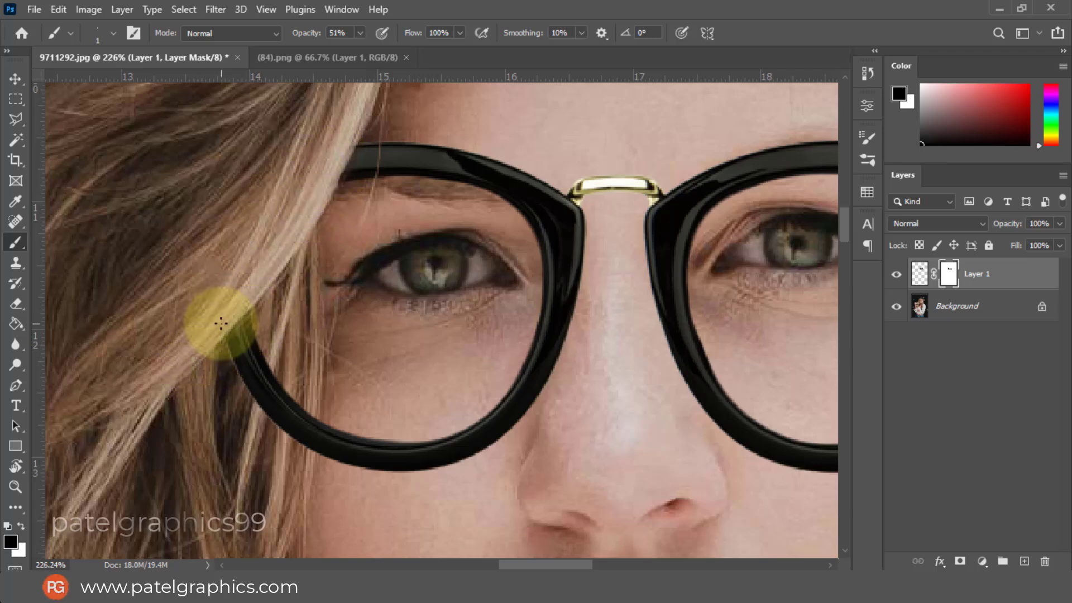
scroll(218, 346, "down", 2)
scroll(254, 307, "down", 3)
scroll(271, 288, "down", 2)
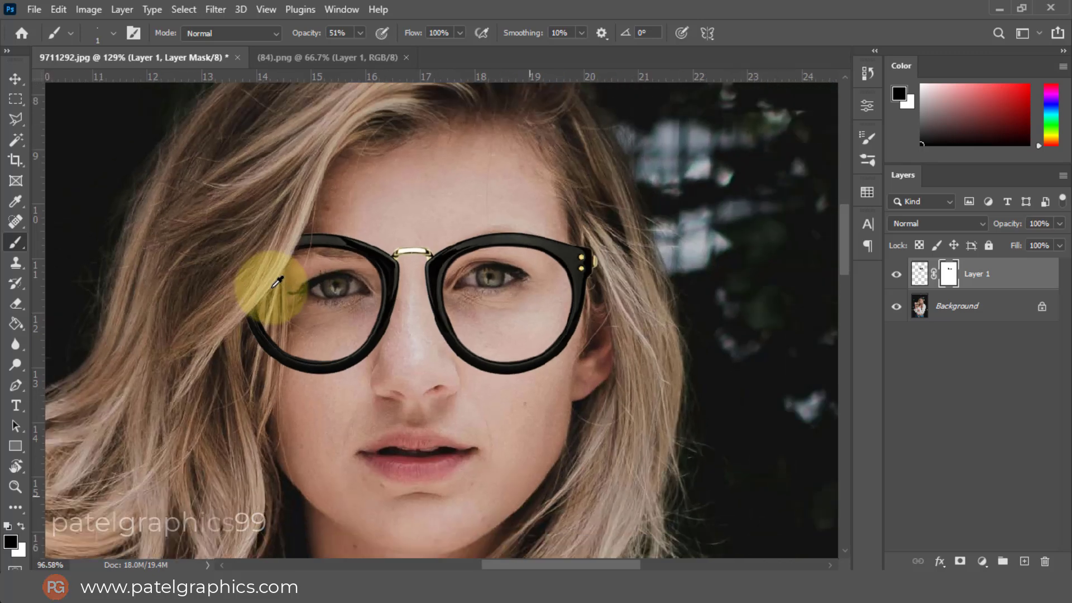
scroll(278, 282, "down", 2)
scroll(293, 265, "down", 1)
key("v")
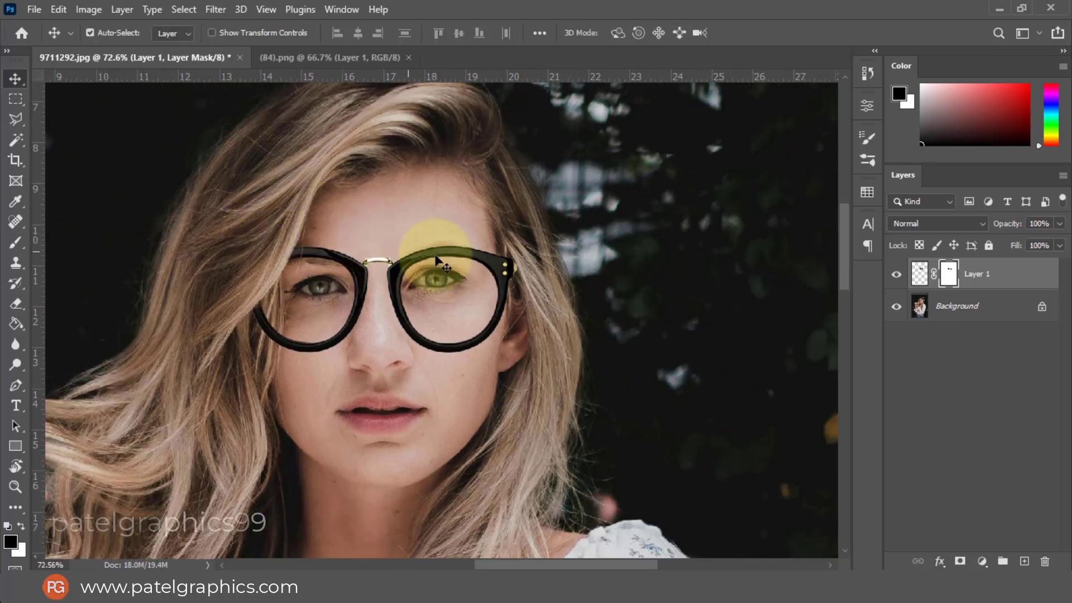
- Create a new Layer 2 above the Background and dab white on the right lens
left_click(980, 305)
left_click(1020, 557)
key("b")
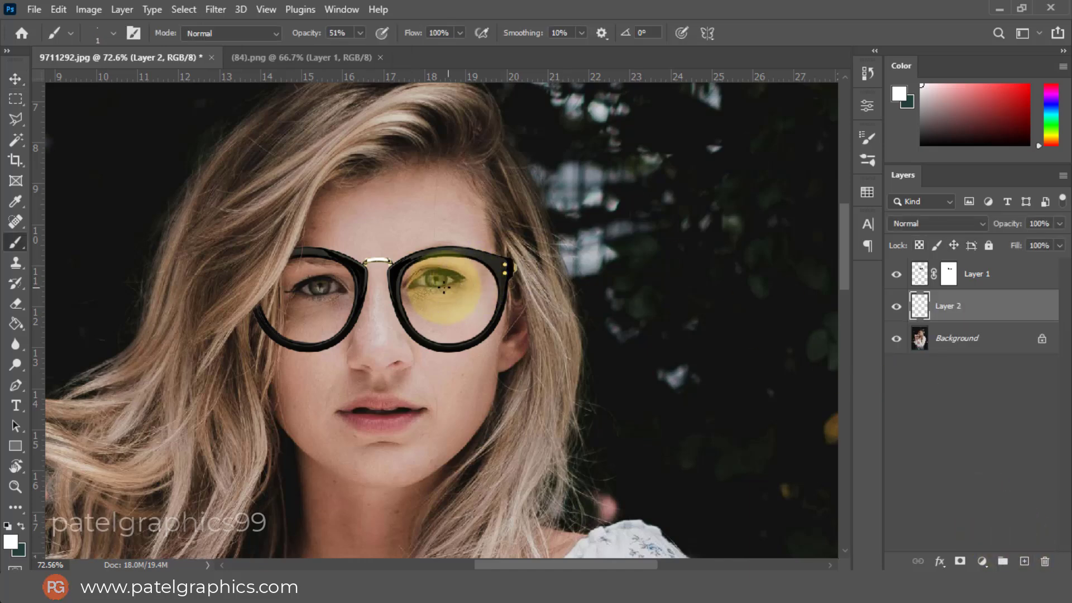
scroll(437, 291, "up", 5)
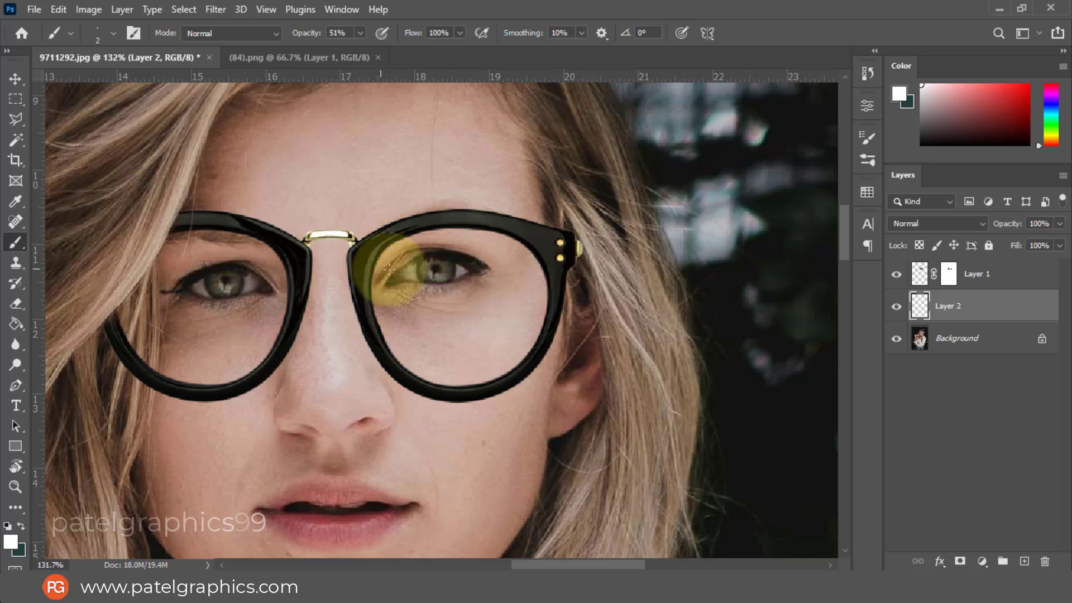
key("bracketright")
key("bracketright")
key("bracketright")
key("bracketright")
key("bracketright")
key("bracketright")
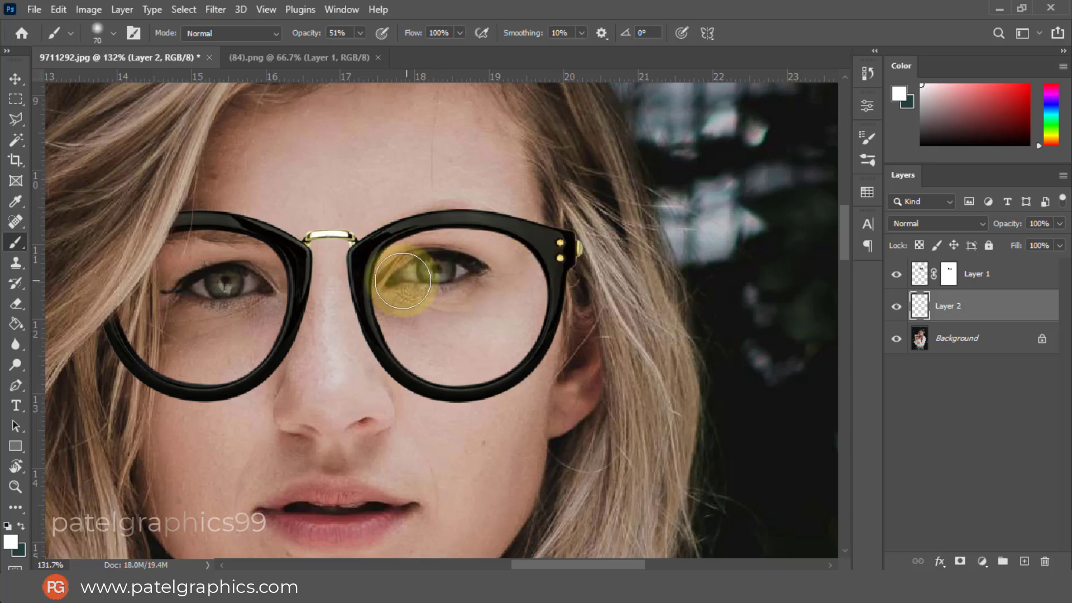
left_click(404, 273)
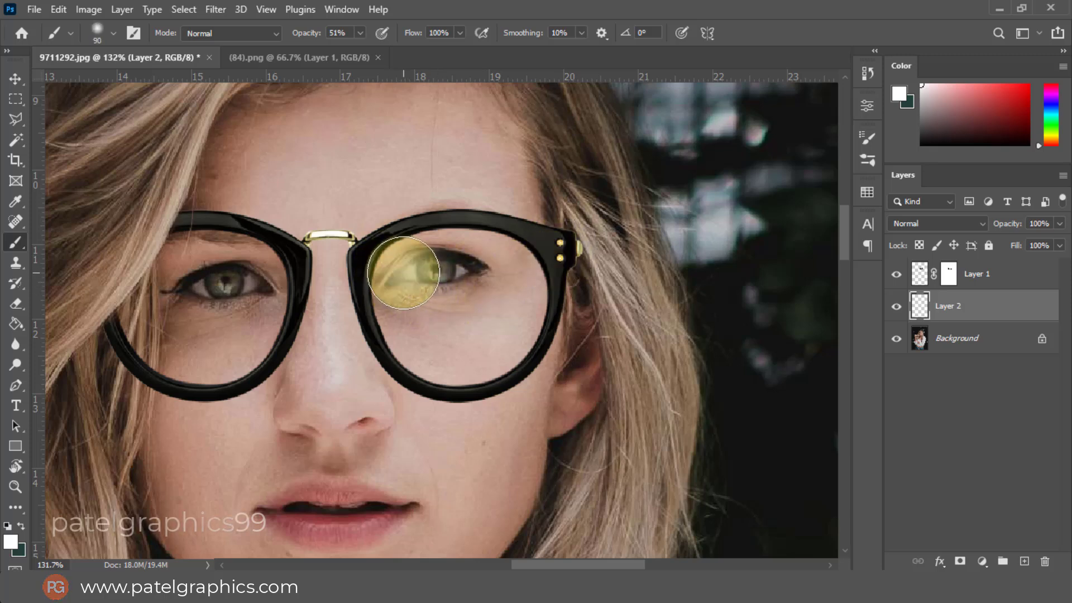
- Fill the right lens with white using a Hard Round brush at 100% opacity
right_click(441, 271)
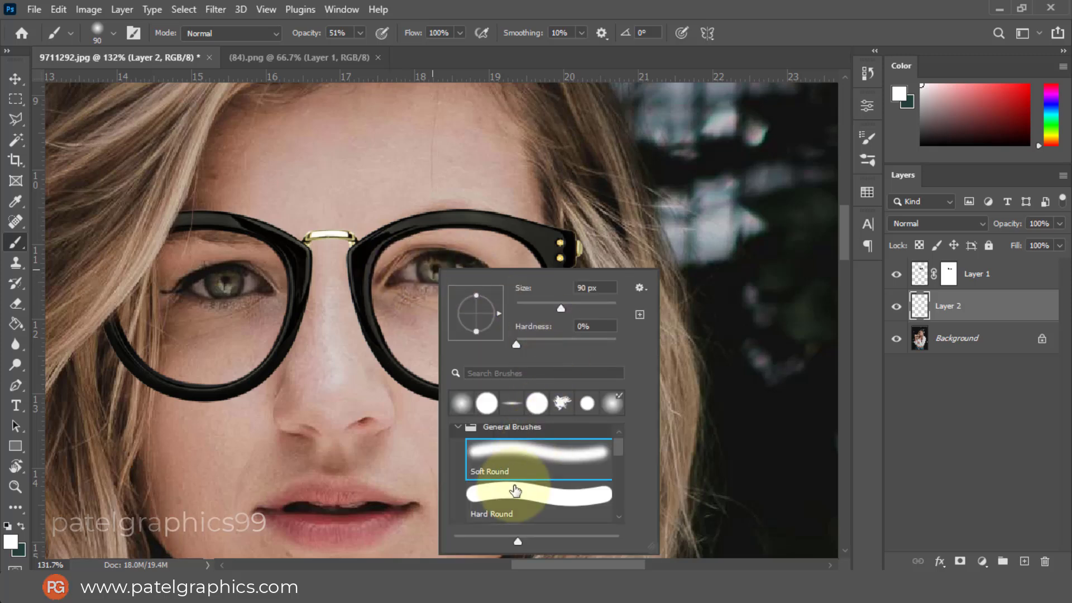
left_click(514, 493)
left_click(927, 306)
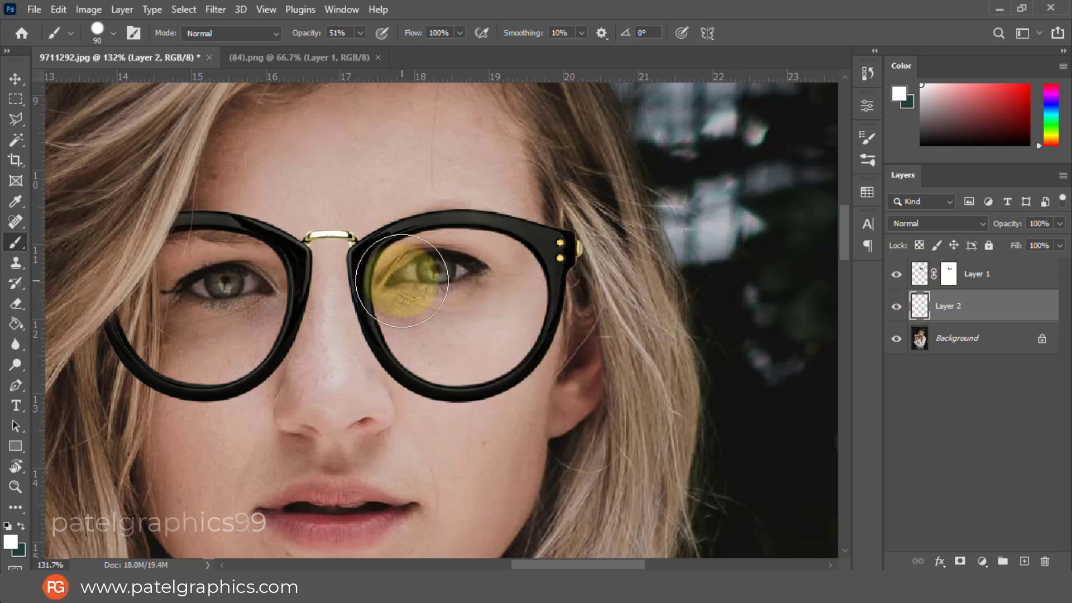
left_click_drag(407, 278, 430, 268)
left_click(354, 33)
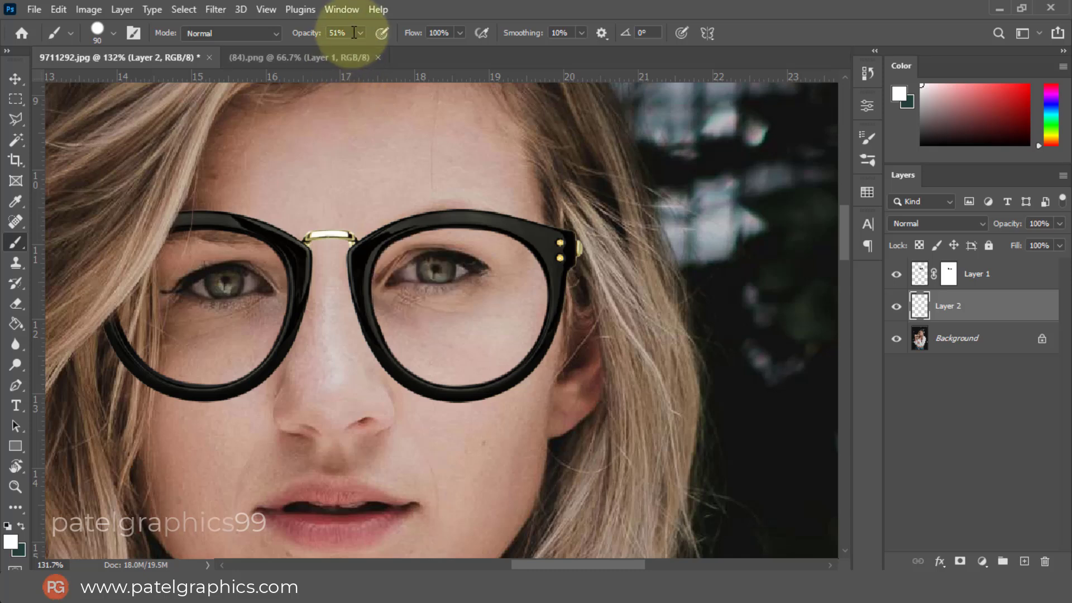
left_click_drag(360, 42, 426, 50)
left_click_drag(410, 276, 506, 279)
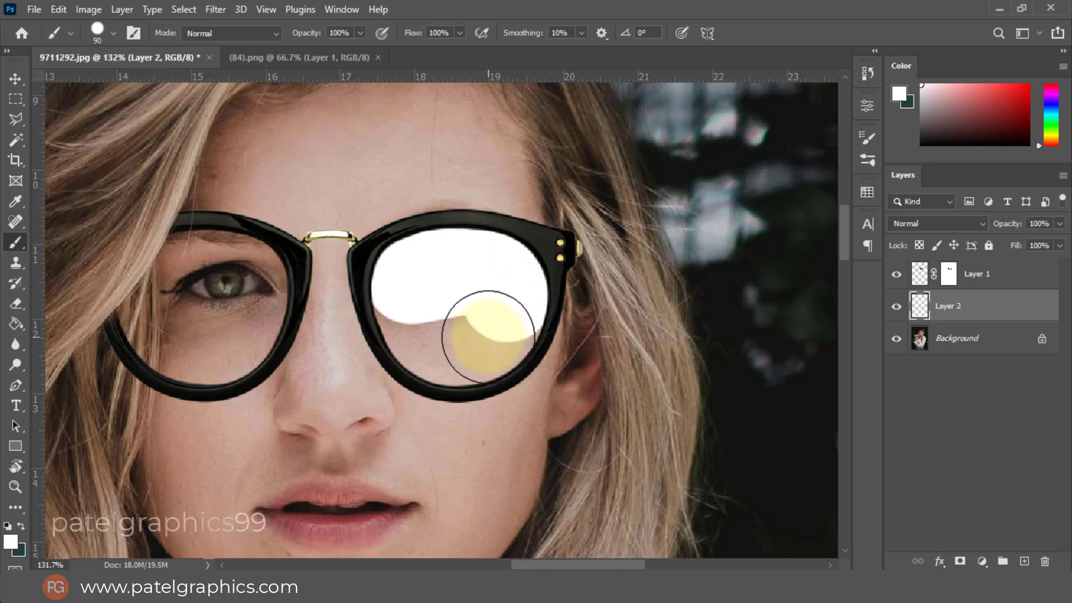
mouse_move(488, 336)
left_mouse_down()
mouse_move(426, 342)
mouse_move(419, 324)
left_mouse_up()
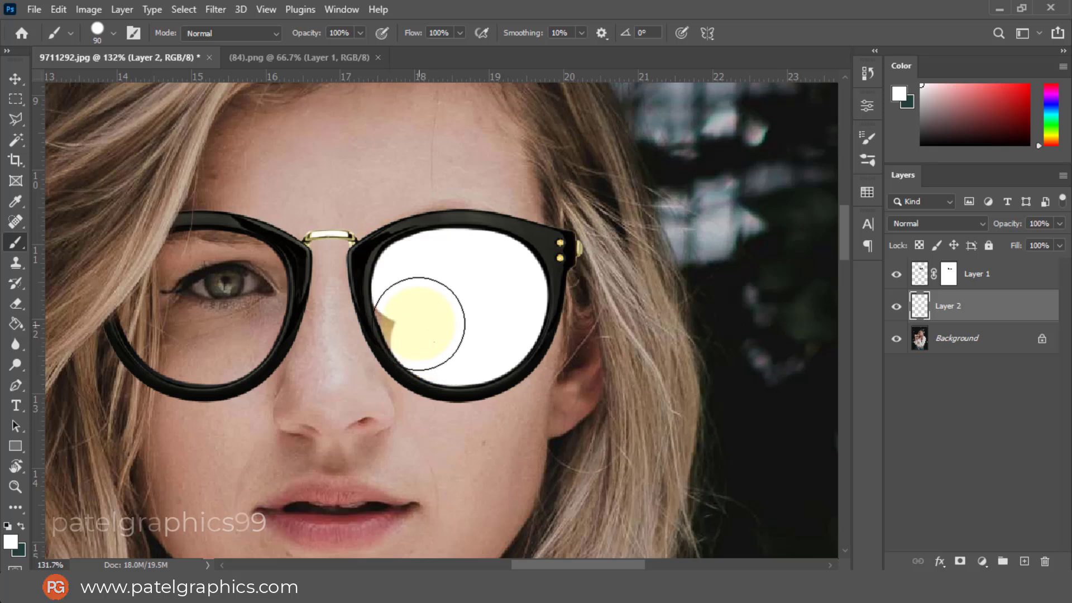
- Fill the left lens with white, using a smaller soft brush for its edges
mouse_move(215, 240)
left_mouse_down()
mouse_move(240, 262)
mouse_move(210, 273)
left_mouse_up()
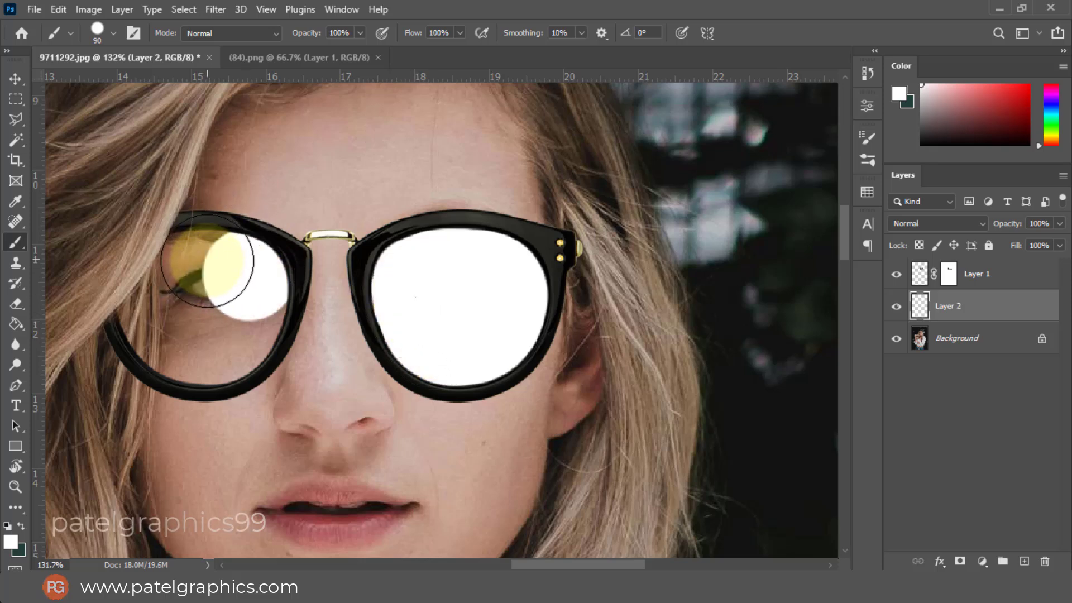
left_click_drag(207, 261, 206, 261)
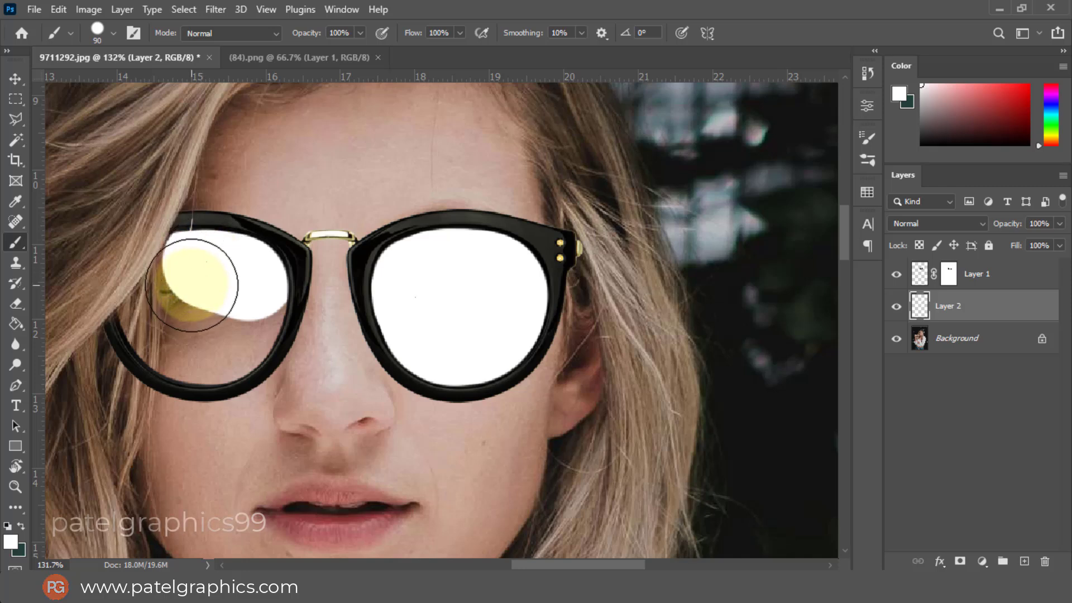
mouse_move(189, 297)
left_mouse_down()
mouse_move(136, 324)
mouse_move(152, 342)
mouse_move(228, 359)
mouse_move(249, 350)
mouse_move(266, 318)
mouse_move(132, 311)
left_mouse_up()
key("bracketleft")
key("bracketleft")
key("bracketleft")
key("bracketleft")
scroll(132, 312, "up", 3)
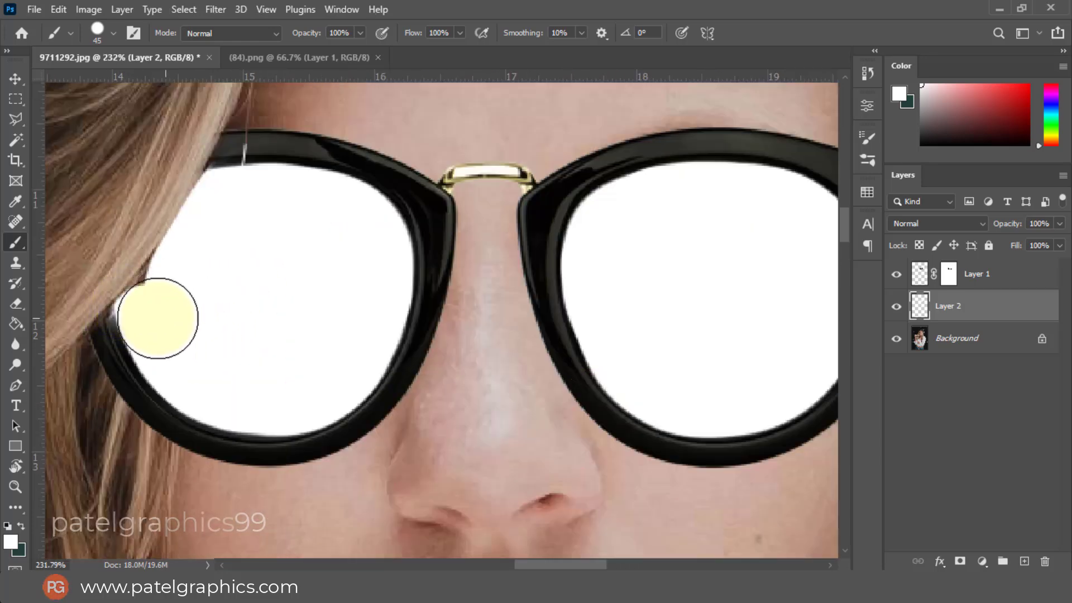
right_click(237, 284)
left_click(291, 492)
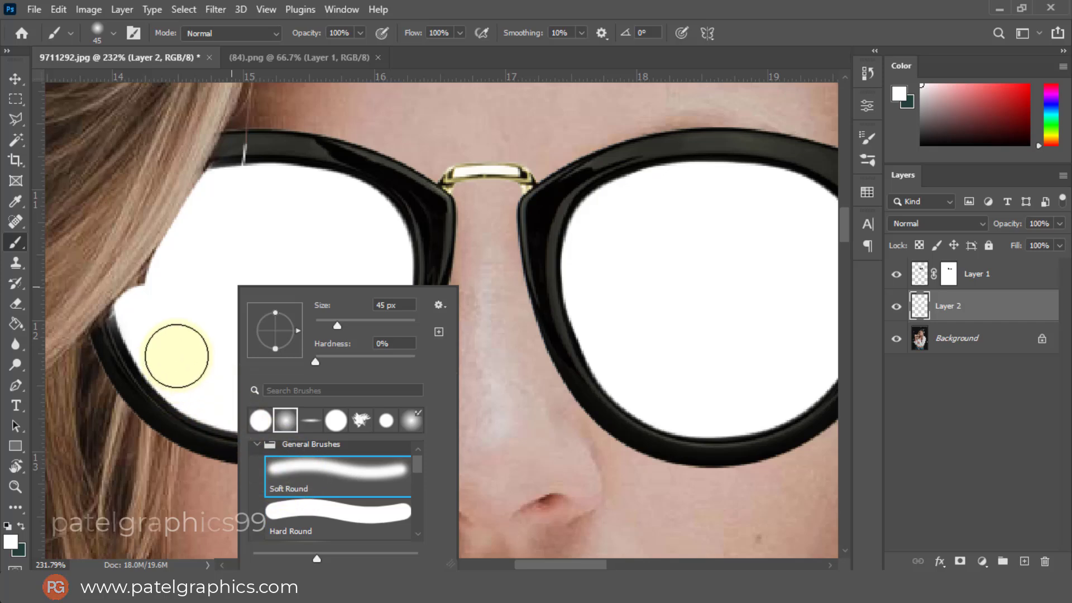
left_click(172, 324)
key("ctrl+z")
key("bracketleft")
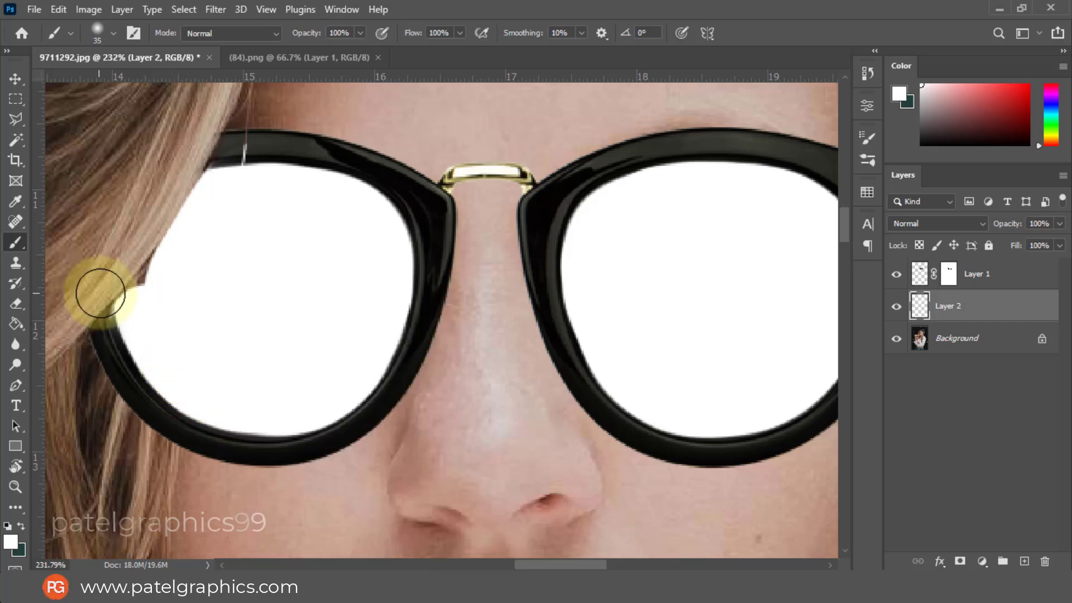
mouse_move(122, 303)
left_mouse_down()
mouse_move(171, 253)
mouse_move(146, 277)
mouse_move(207, 180)
mouse_move(173, 227)
left_mouse_up()
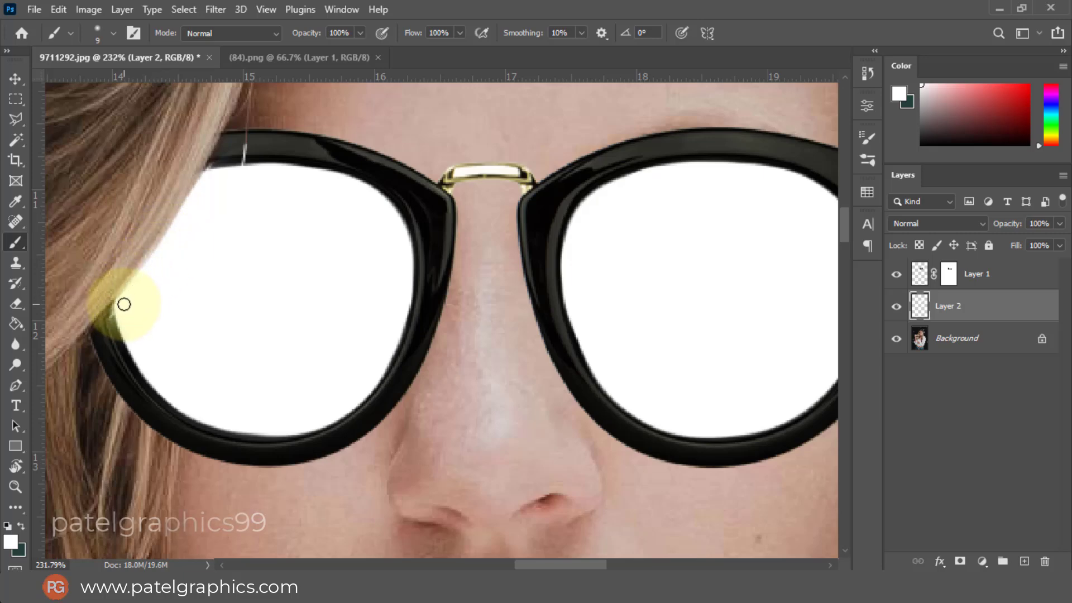
- Set up the Eraser with a Hard Round tip at size 100
scroll(296, 187, "down", 5)
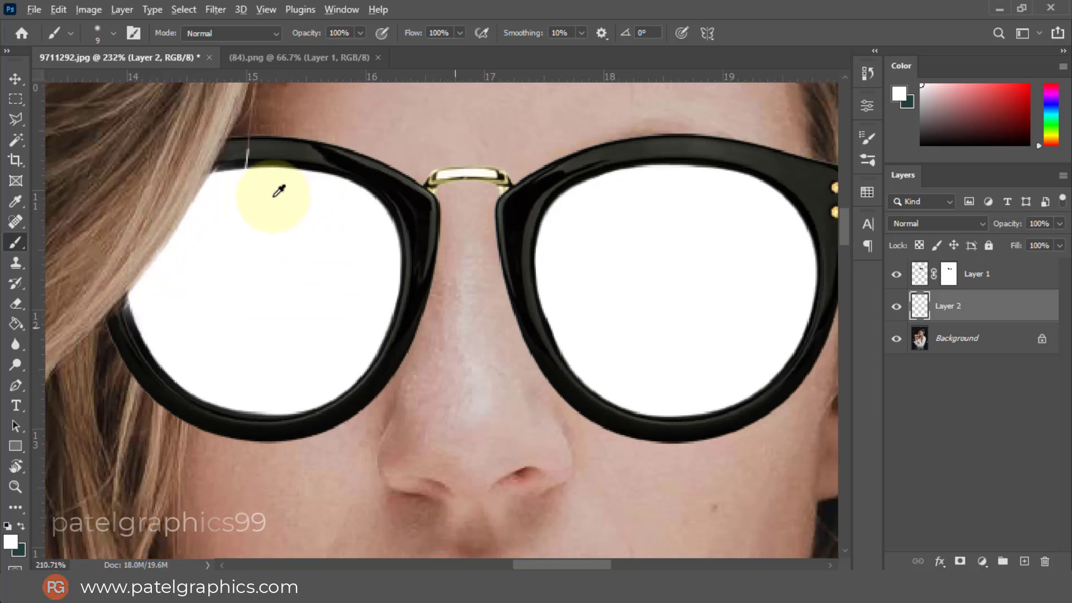
key("e")
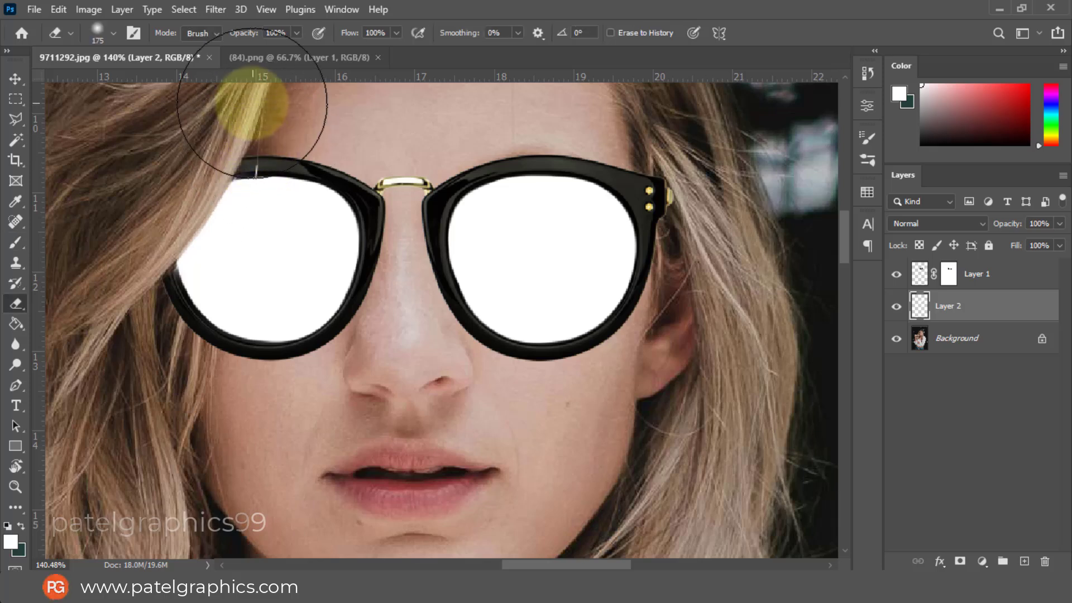
right_click(304, 162)
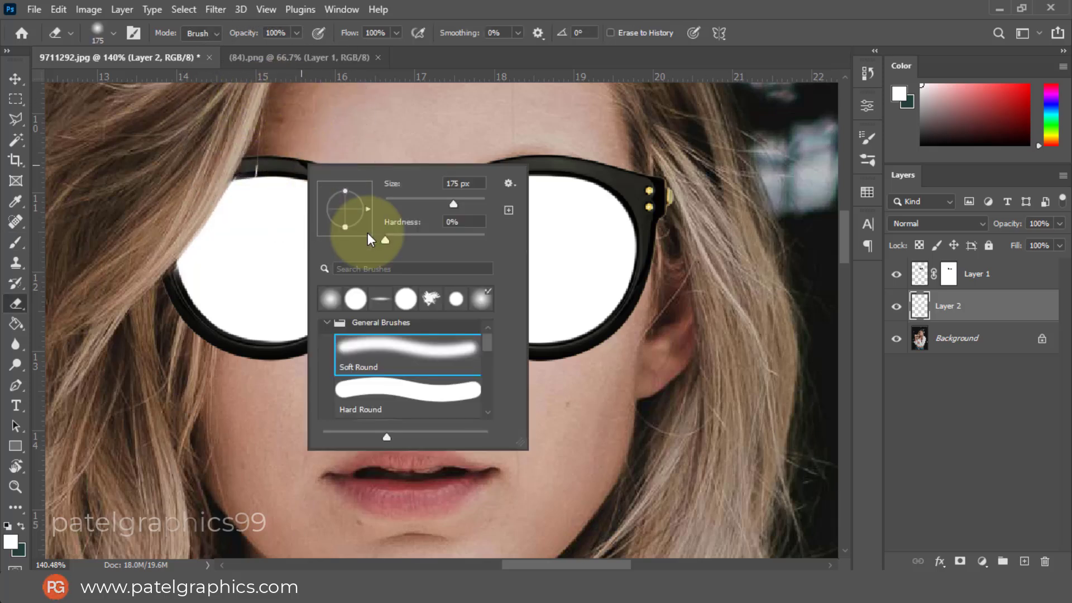
left_click(355, 396)
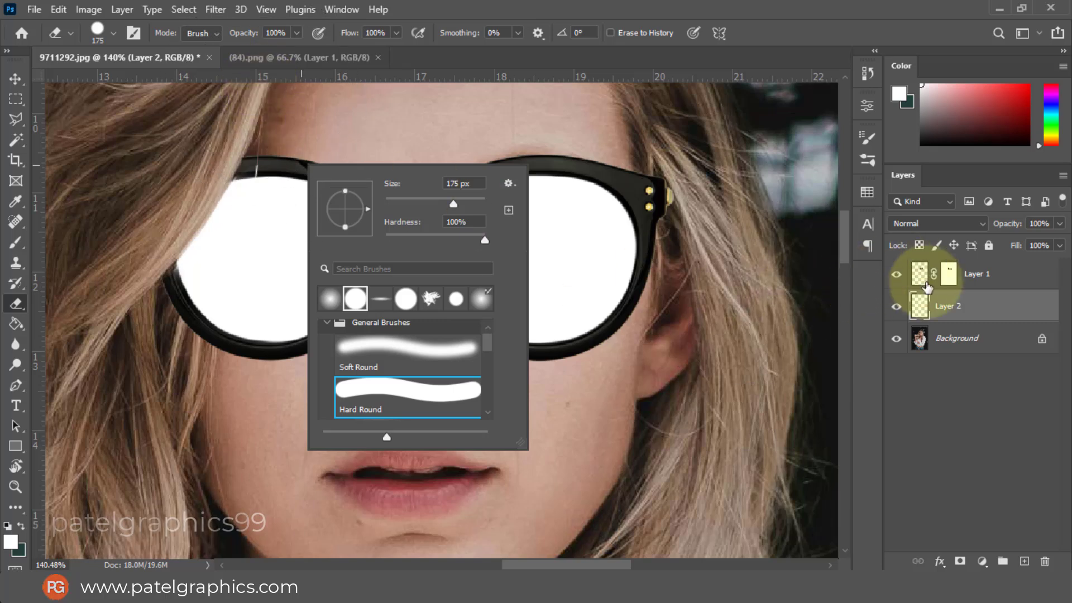
key("Escape")
key("bracketleft")
key("bracketleft")
key("bracketleft")
key("bracketleft")
key("bracketleft")
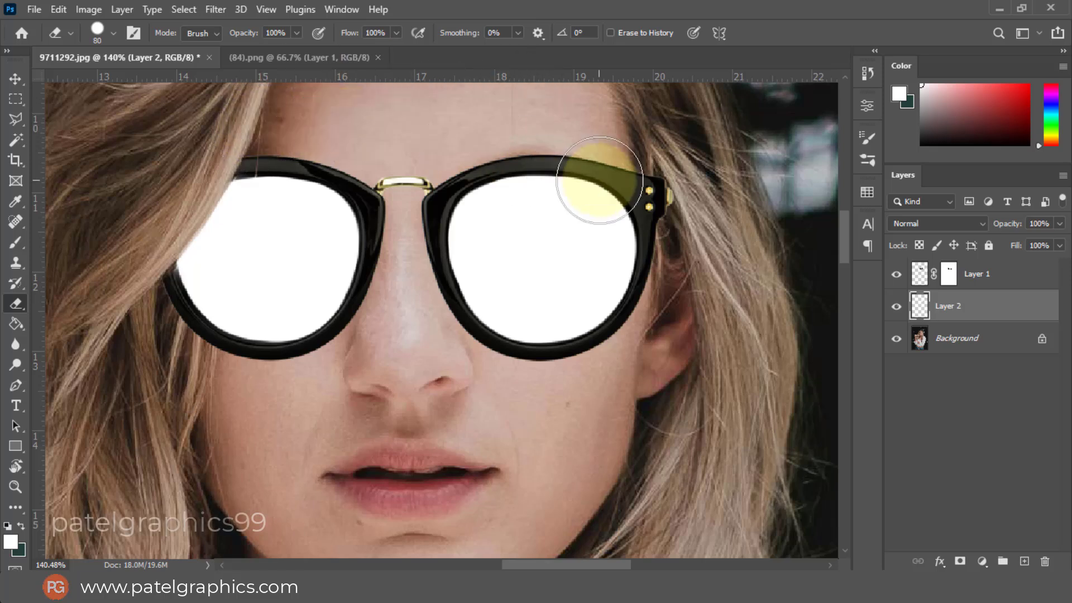
- Lower Layer 2's opacity to 36% and target Layer 1's mask
key("v")
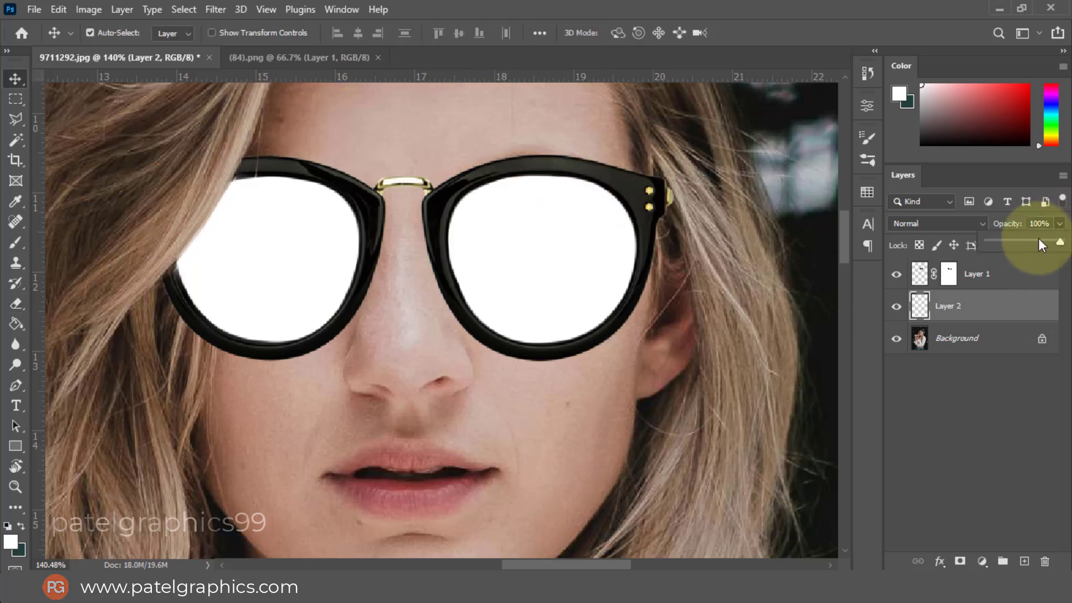
left_click_drag(1038, 240, 1014, 242)
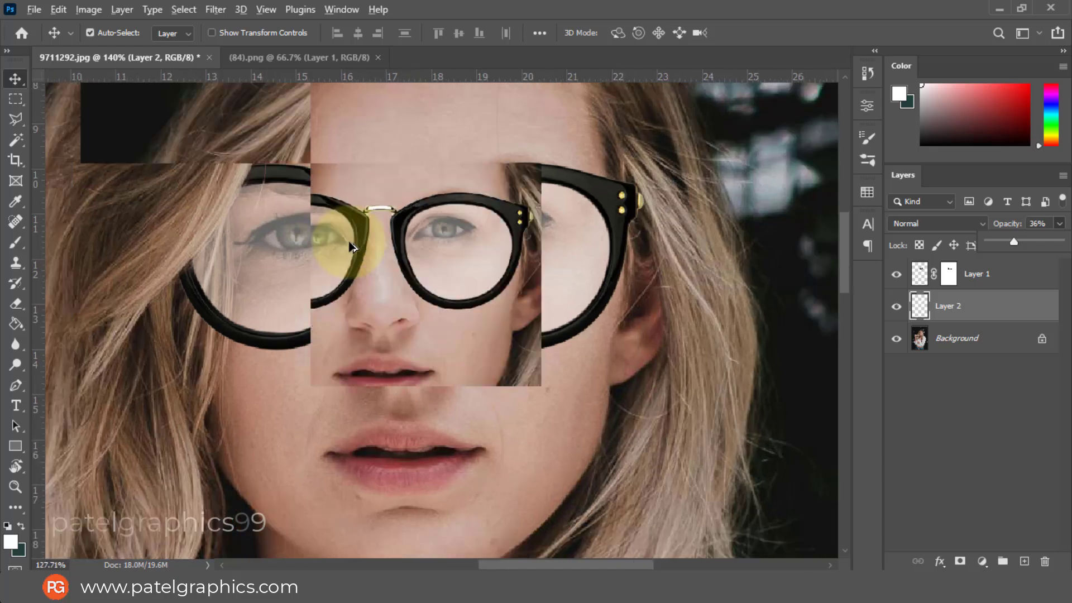
scroll(352, 249, "down", 5)
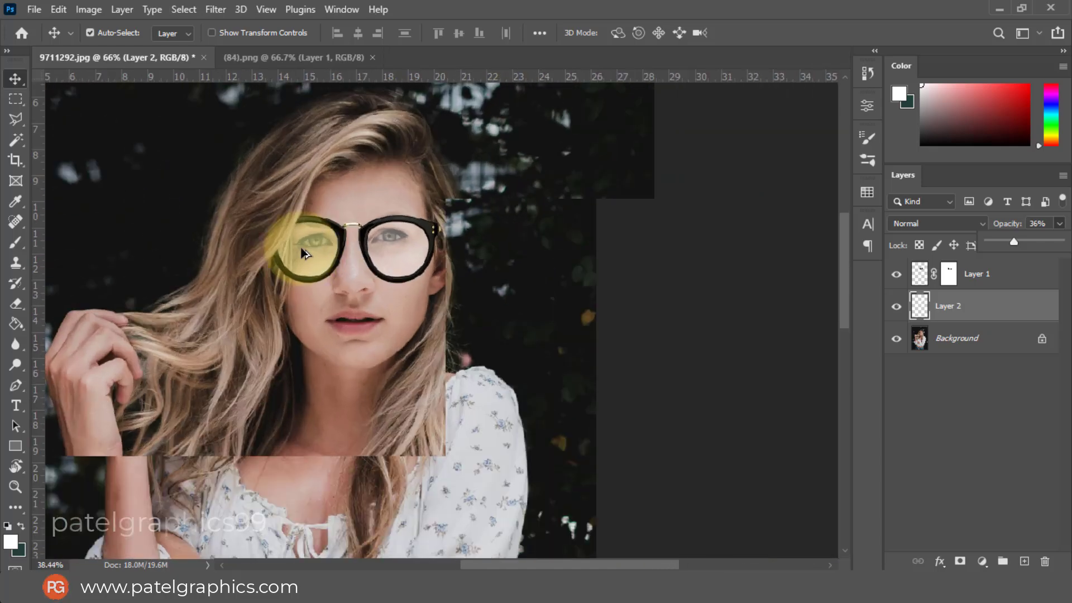
scroll(304, 254, "up", 1)
scroll(306, 252, "up", 1)
scroll(310, 250, "up", 2)
scroll(315, 247, "up", 1)
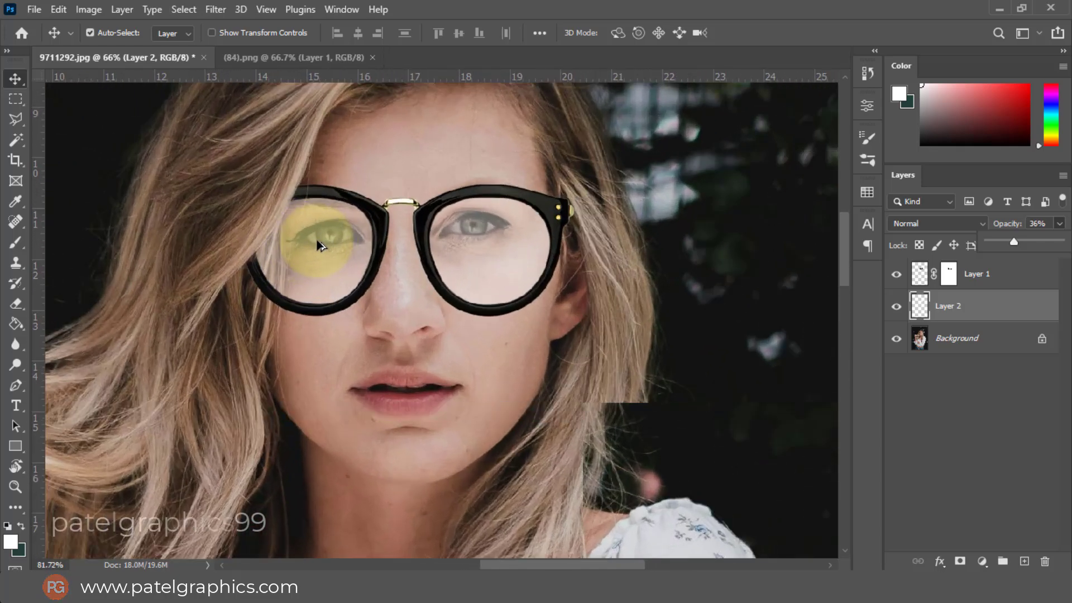
scroll(340, 241, "up", 1)
left_click(950, 274)
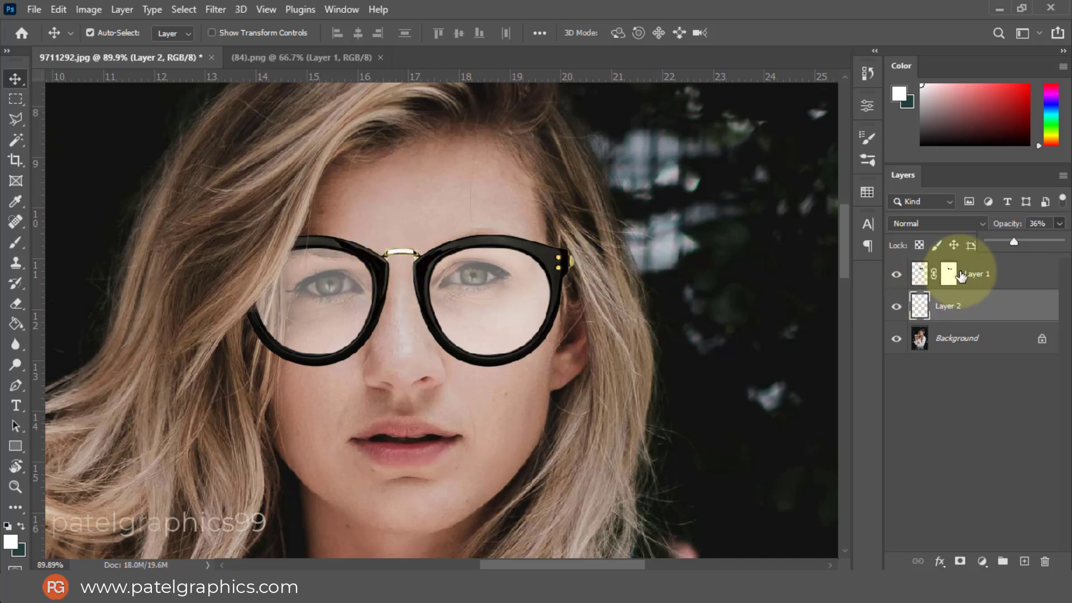
scroll(567, 263, "up", 1)
scroll(578, 265, "up", 1)
scroll(578, 265, "up", 3)
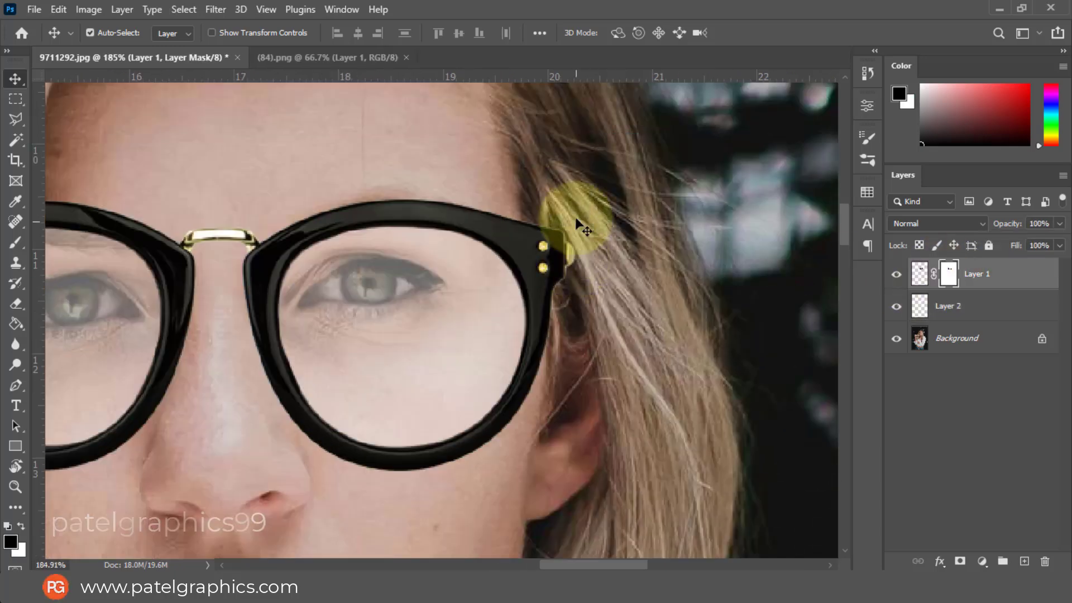
- Mask away the frame's right temple end where it overlaps her hair
key("b")
mouse_move(564, 221)
left_mouse_down()
mouse_move(581, 253)
mouse_move(576, 225)
mouse_move(591, 239)
left_mouse_up()
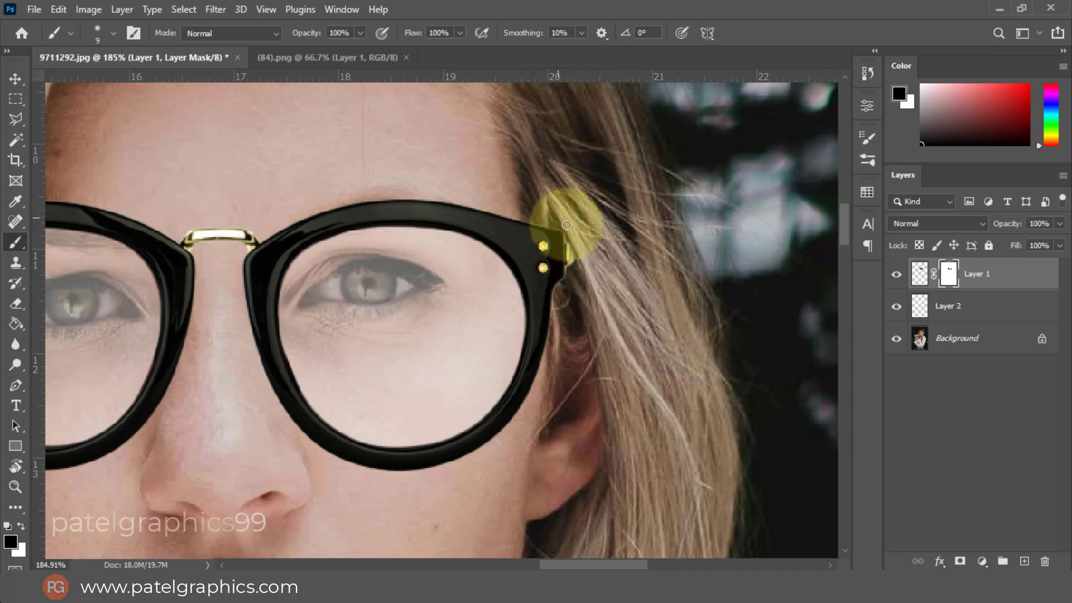
scroll(583, 296, "down", 10)
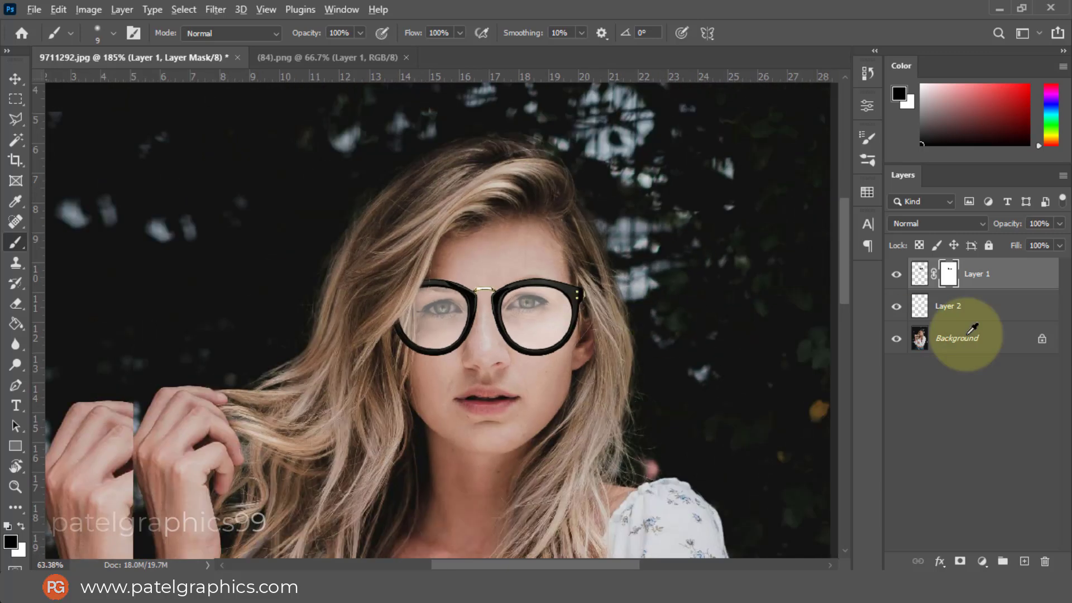
left_click(970, 312)
- Add a Gradient Map adjustment clipped to Layer 2's lens fill
left_click(981, 562)
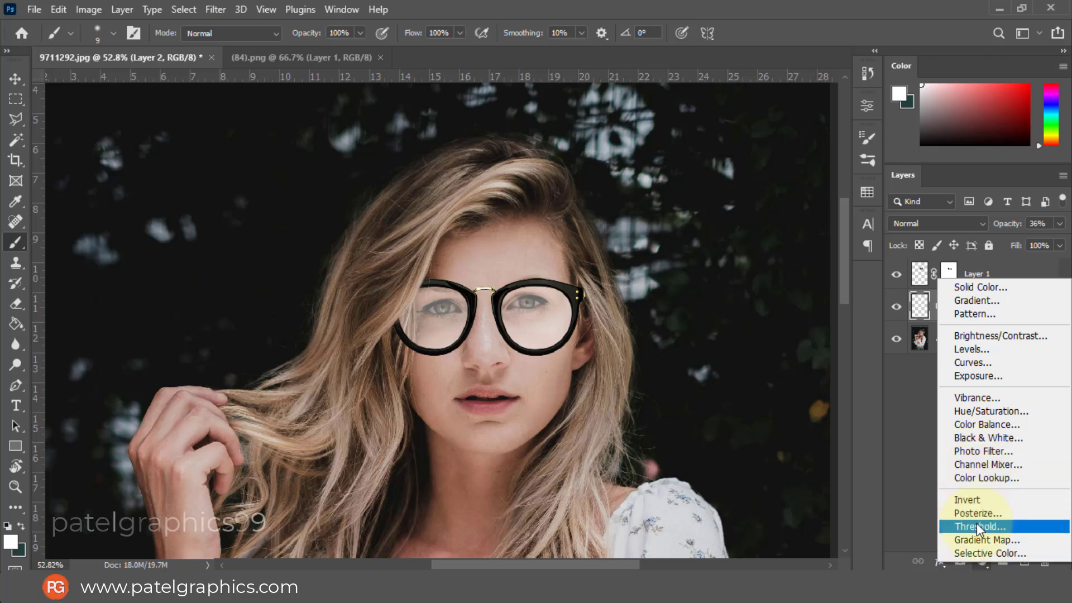
left_click(976, 538)
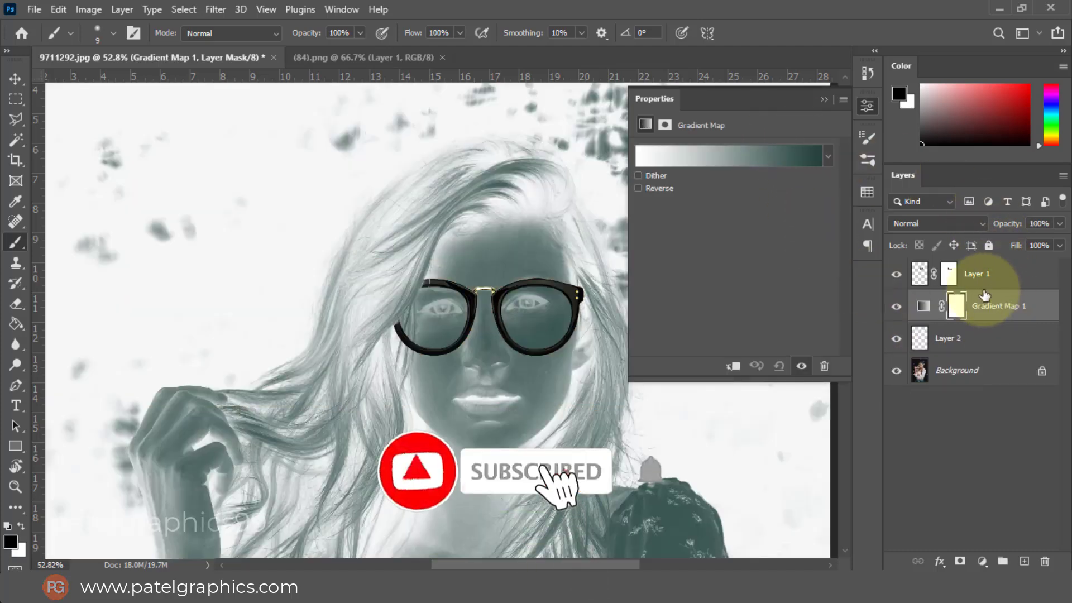
right_click(994, 307)
left_click(805, 301)
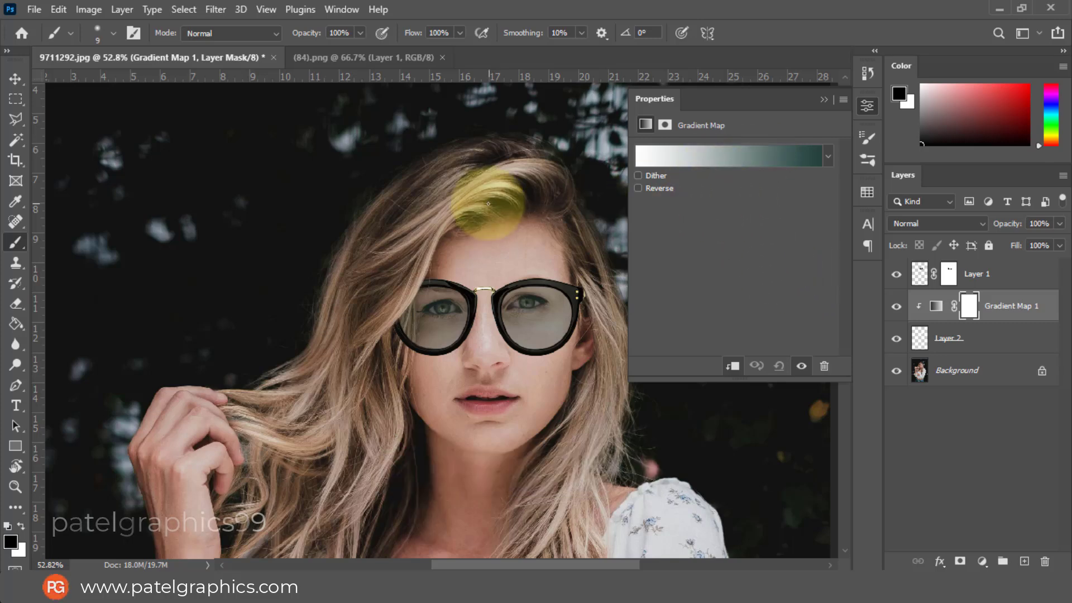
scroll(477, 178, "down", 5)
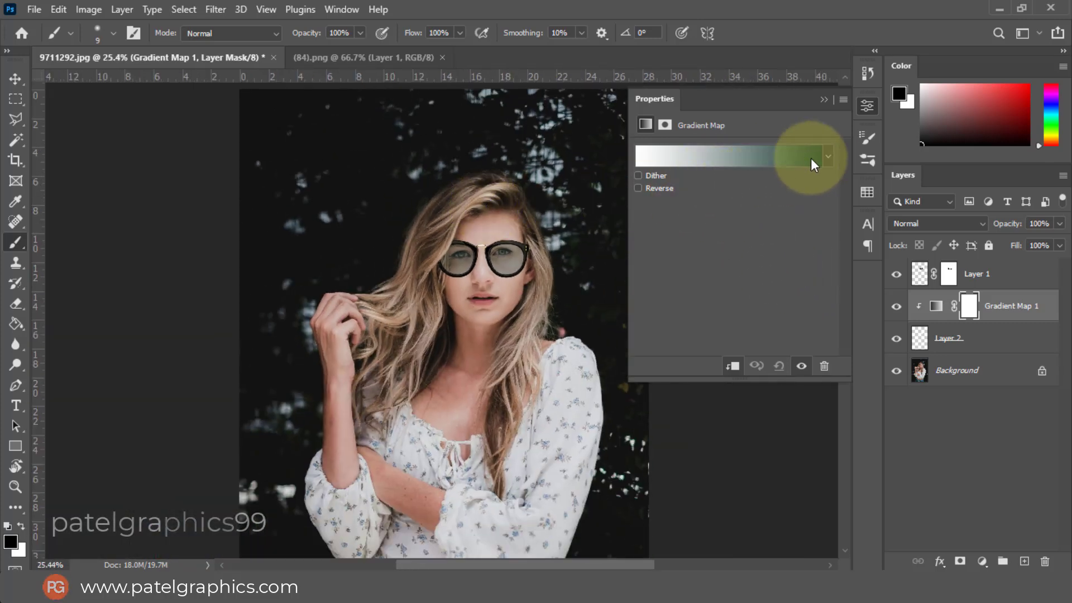
- Try several Blues gradient presets on the lenses
left_click(825, 157)
left_click(660, 212)
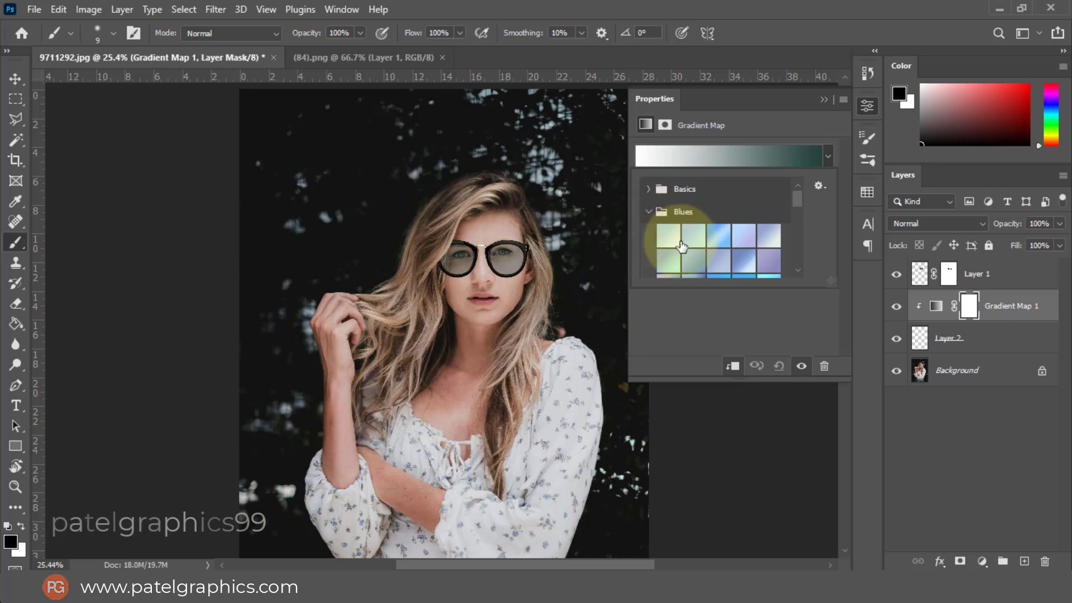
left_click(692, 239)
left_click(719, 238)
scroll(714, 251, "down", 2)
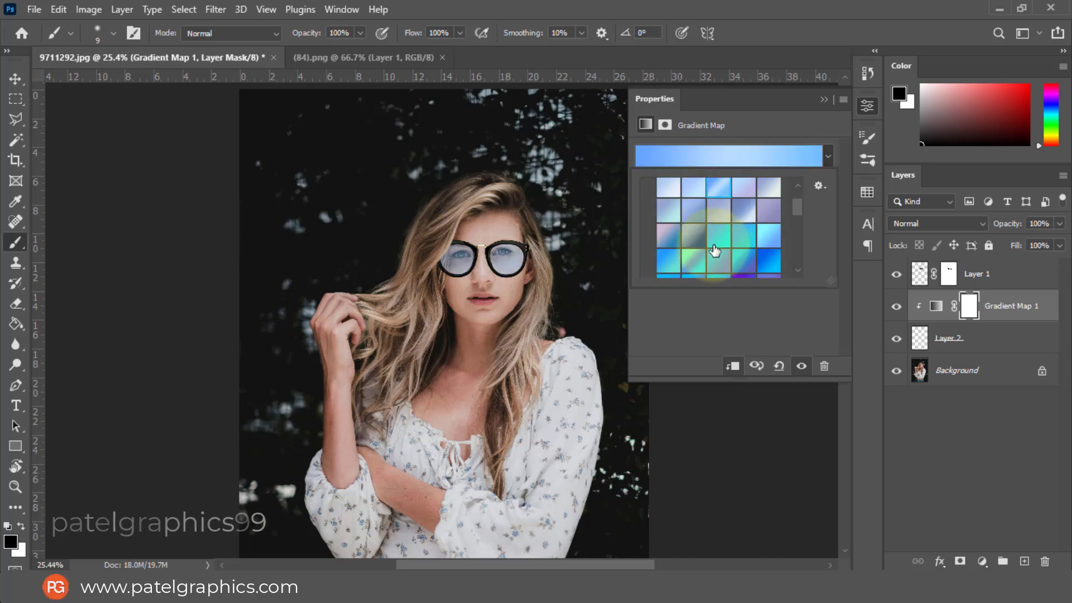
left_click(715, 251)
scroll(717, 243, "down", 2)
scroll(718, 240, "down", 1)
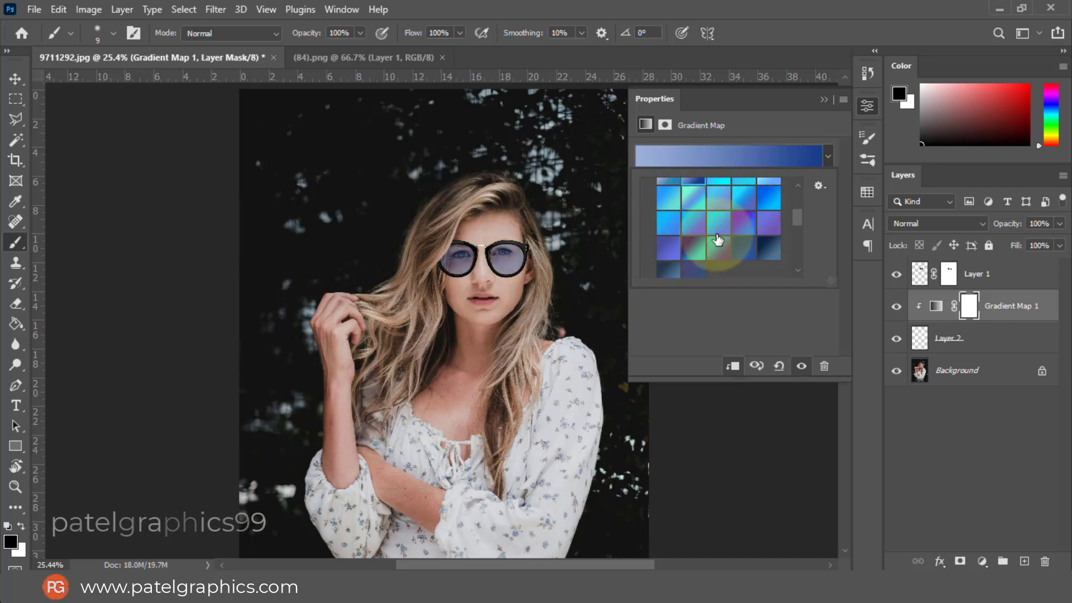
left_click(765, 251)
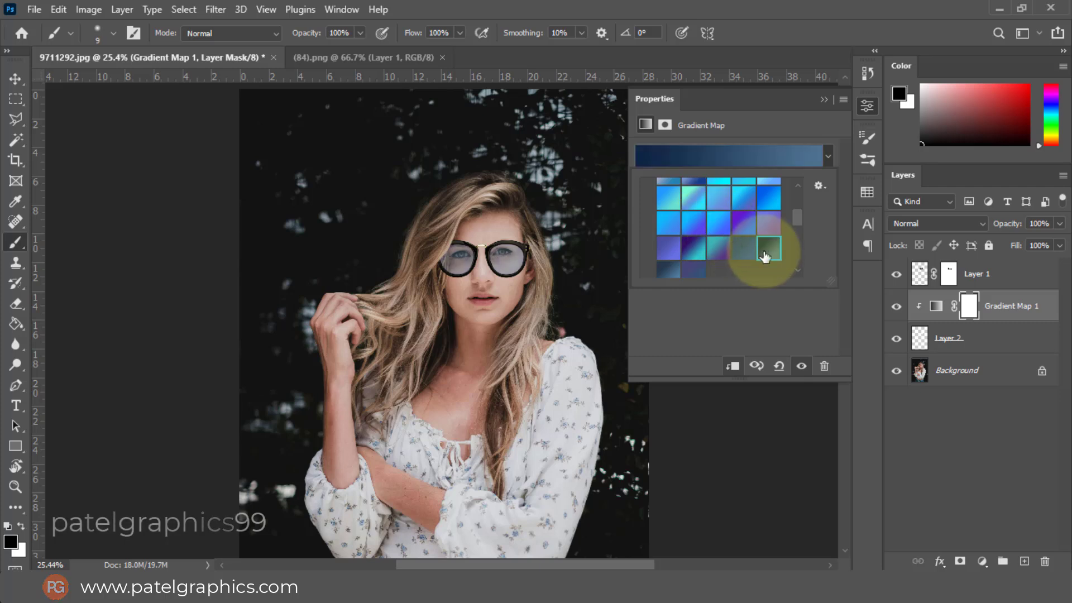
left_click(744, 249)
scroll(737, 229, "down", 3)
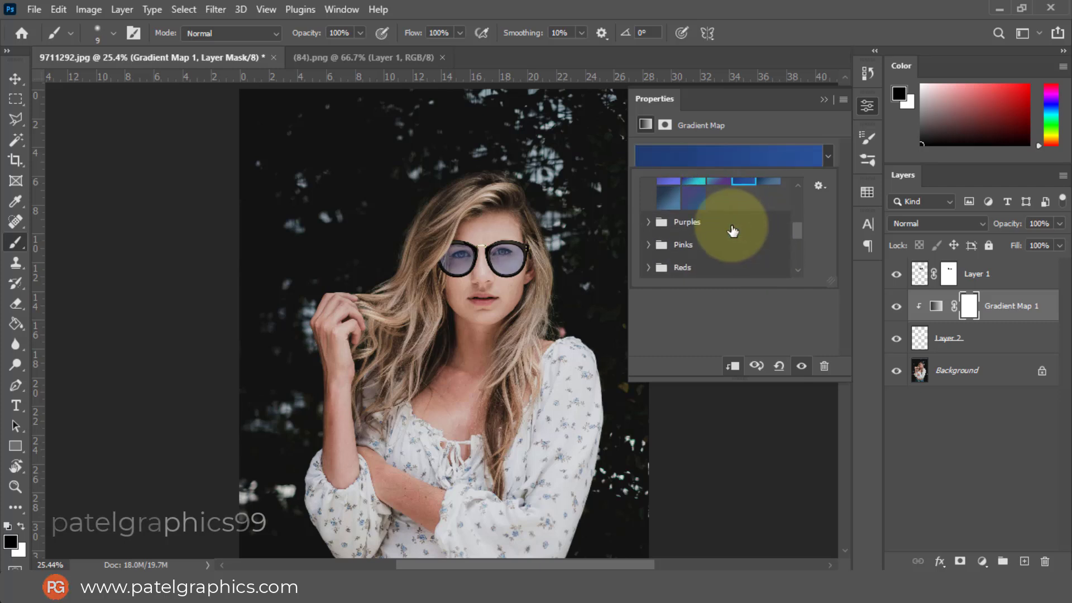
- Try various Purples and Pinks gradient presets on the lenses
left_click(649, 223)
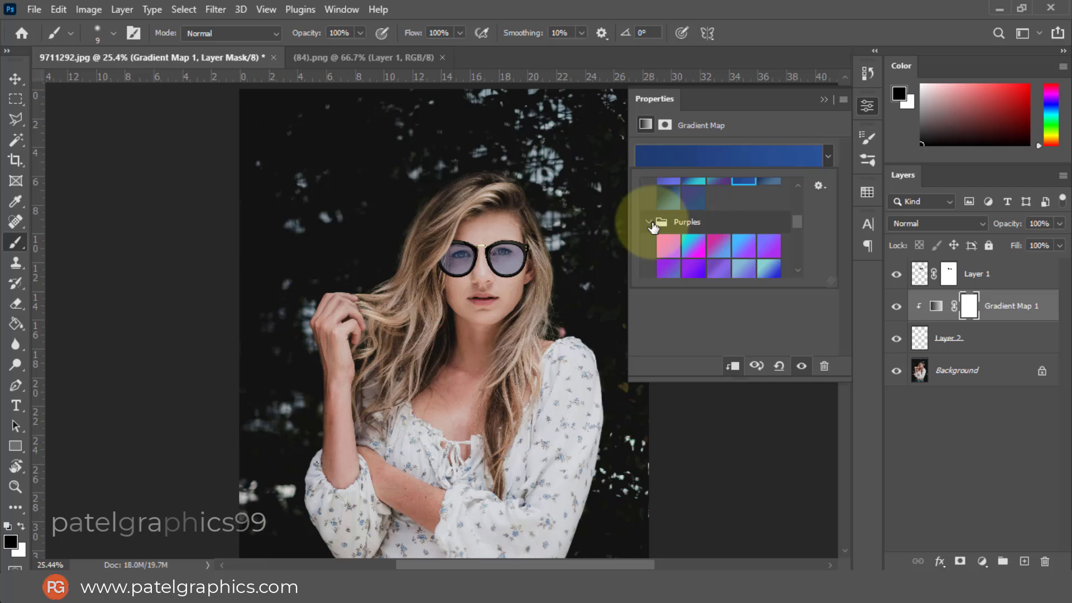
left_click(693, 270)
scroll(692, 241, "down", 2)
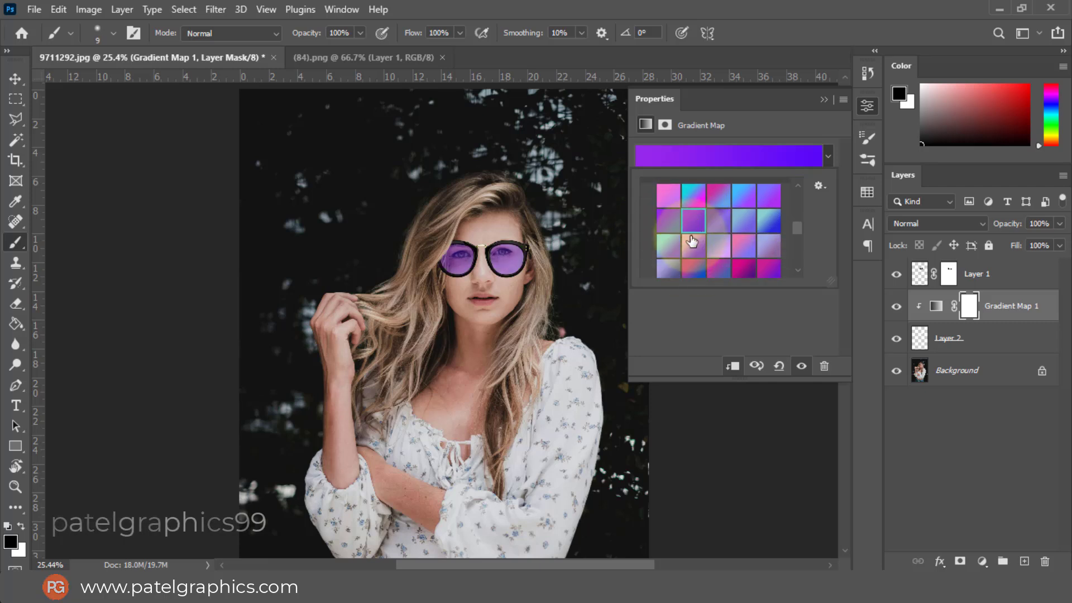
left_click(718, 269)
left_click(742, 271)
scroll(742, 256, "down", 2)
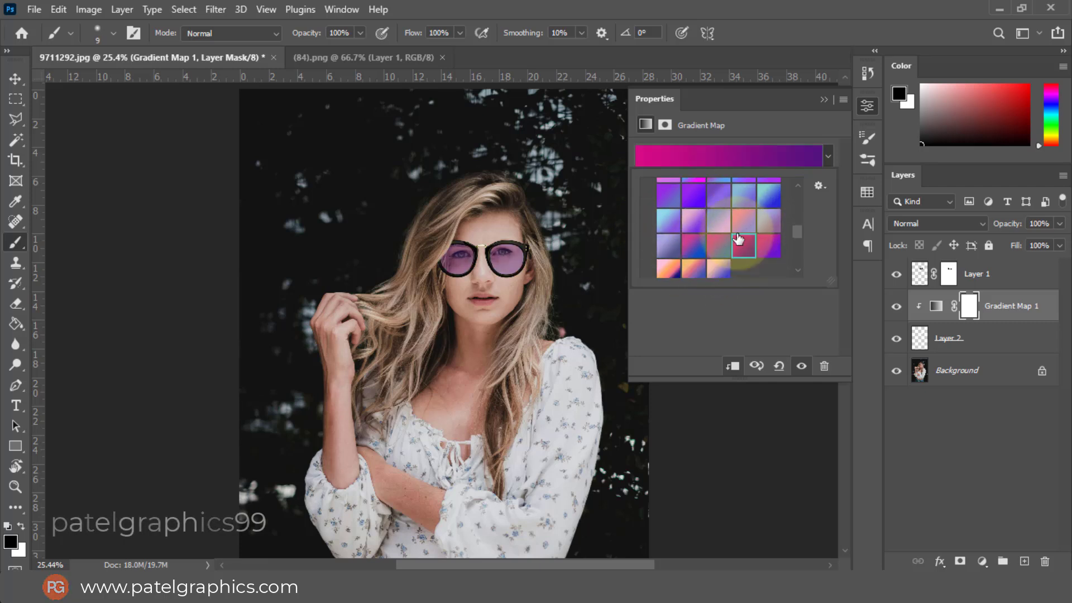
left_click(692, 260)
scroll(692, 254, "down", 2)
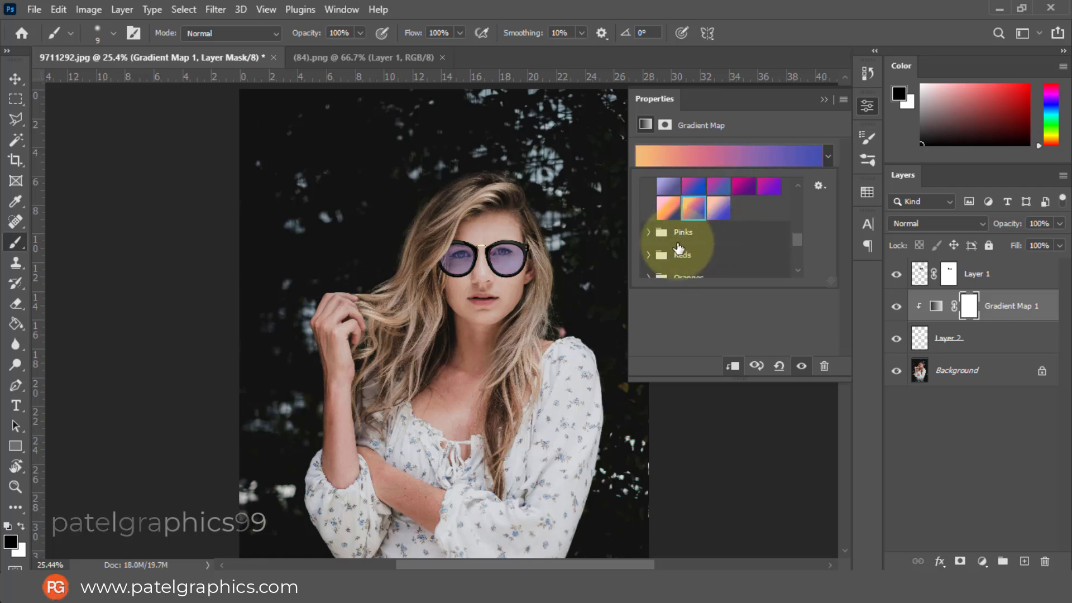
left_click(762, 255)
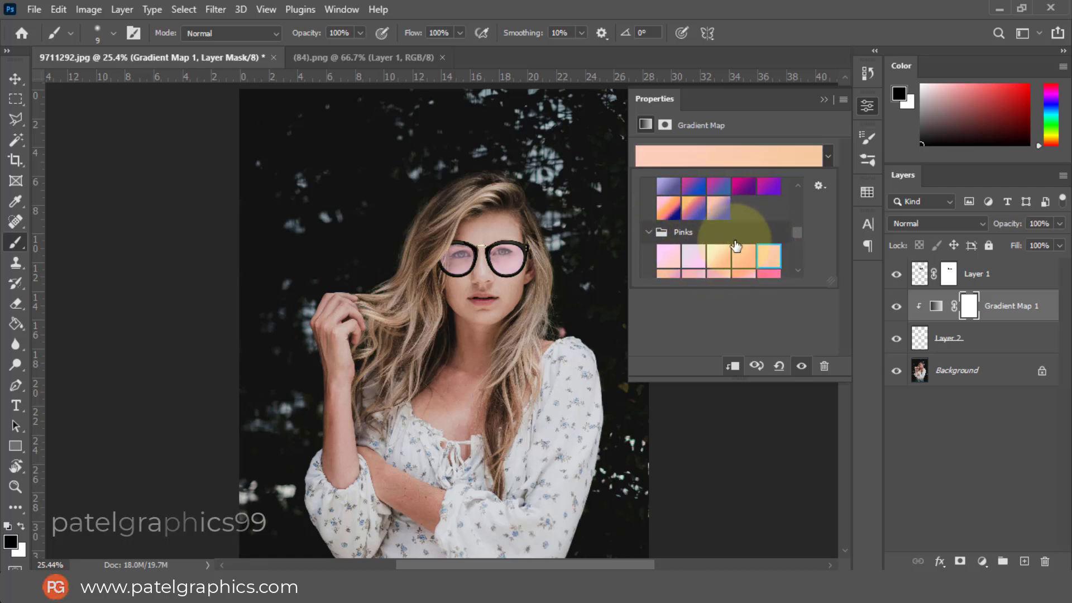
scroll(726, 241, "down", 2)
left_click(721, 229)
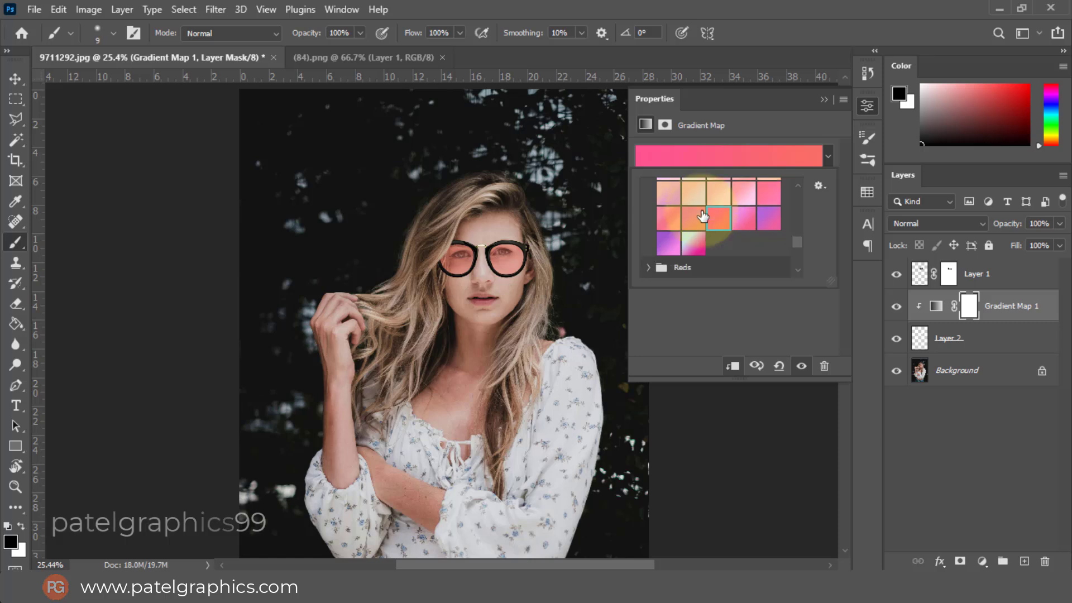
scroll(703, 223, "down", 2)
- Apply the first Reds gradient for a soft pinkish-grey lens tint
left_click(648, 217)
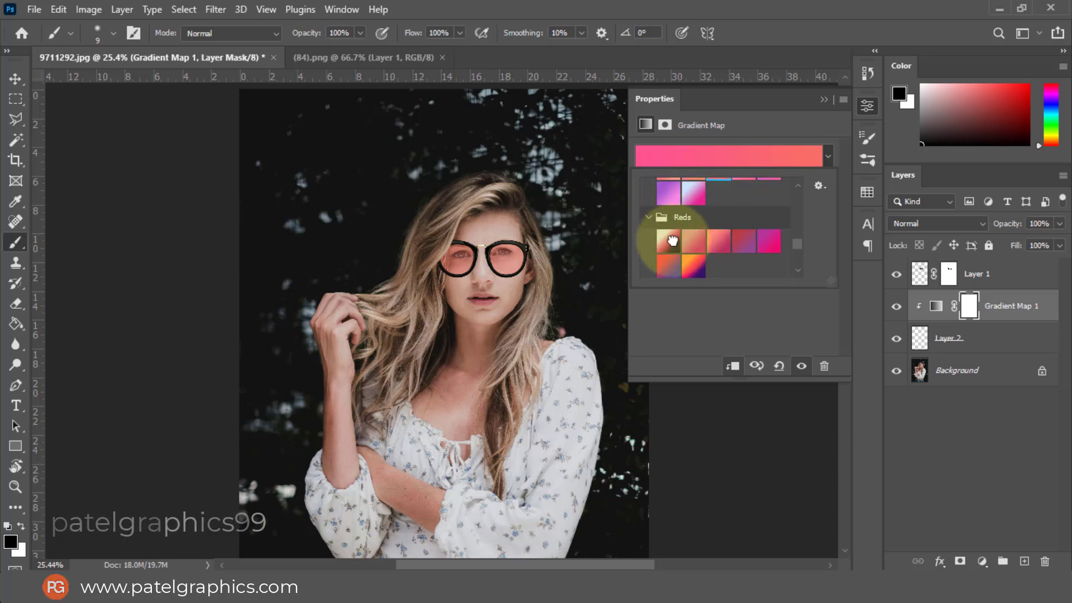
left_click(668, 241)
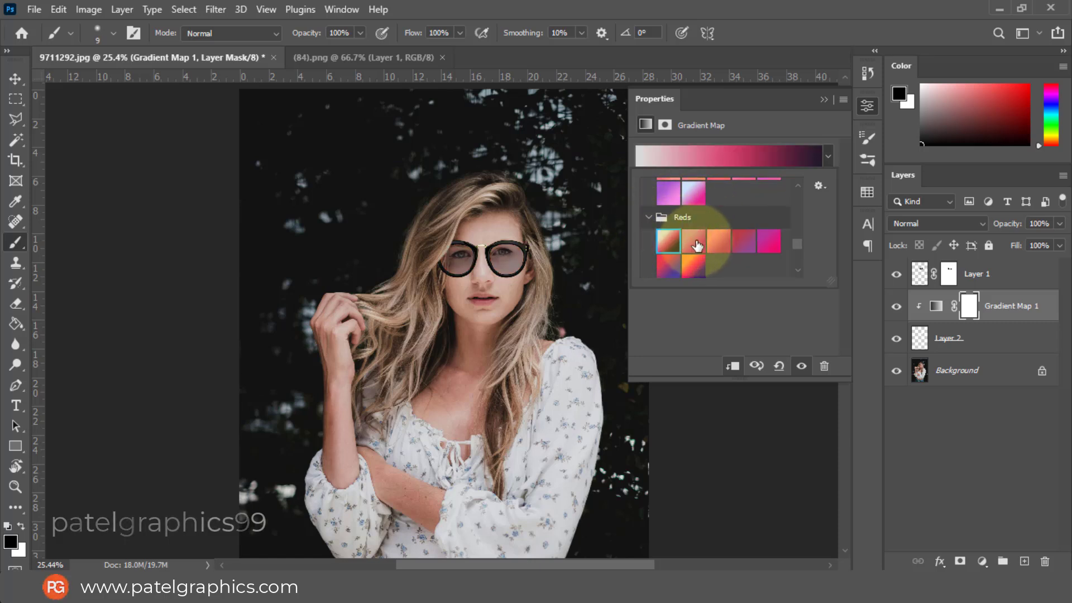
left_click(824, 101)
- Select Layer 2 and lower the lens tint opacity to 38%
scroll(469, 240, "up", 2)
scroll(478, 246, "up", 1)
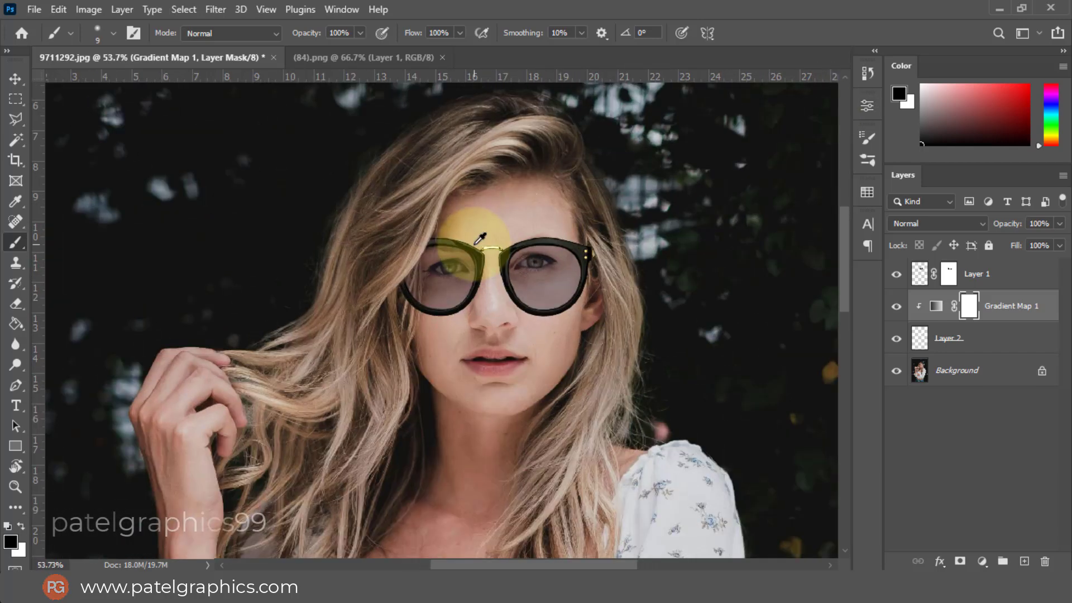
scroll(480, 246, "up", 2)
key("v")
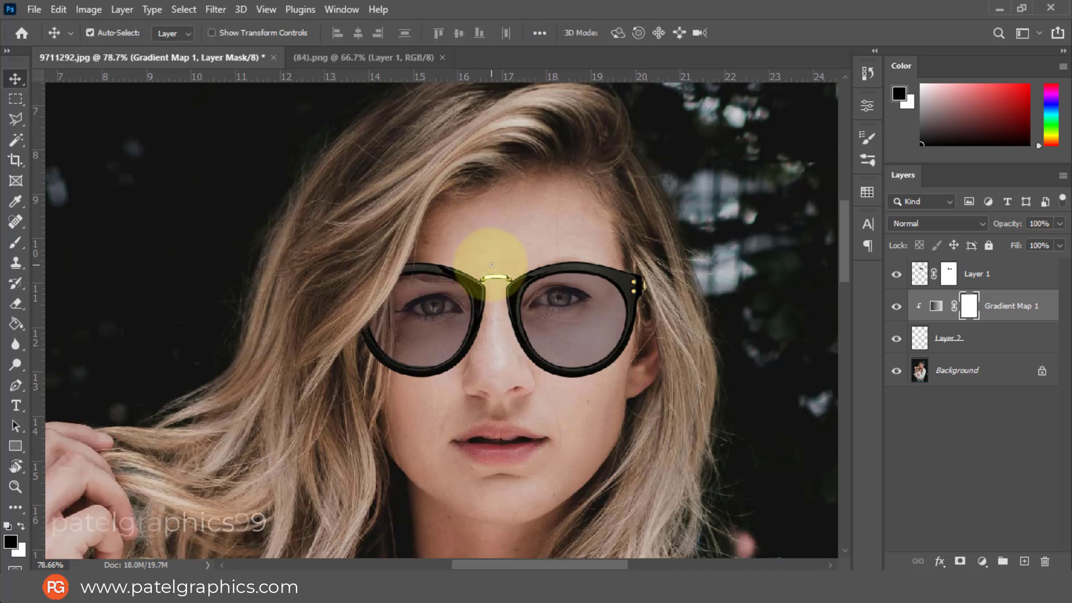
left_click(997, 338)
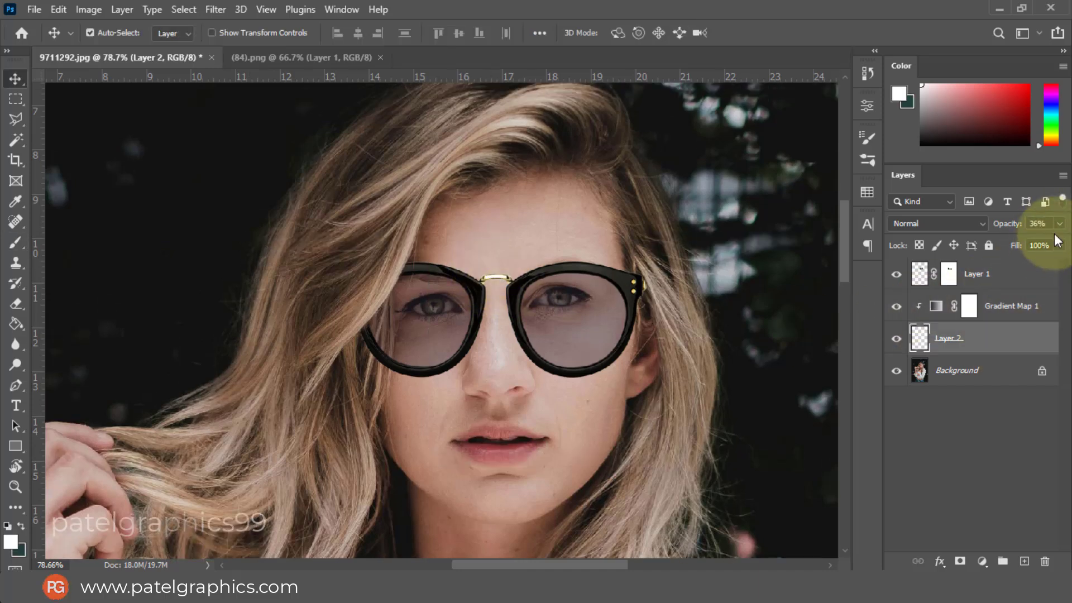
left_click_drag(1035, 243, 1027, 247)
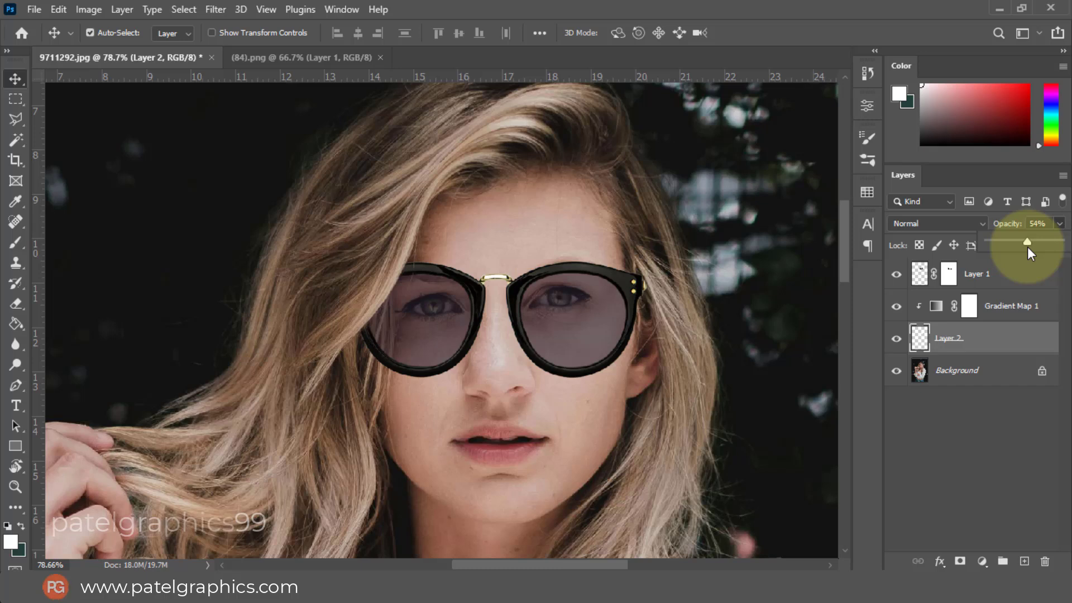
left_click_drag(1027, 247, 1016, 247)
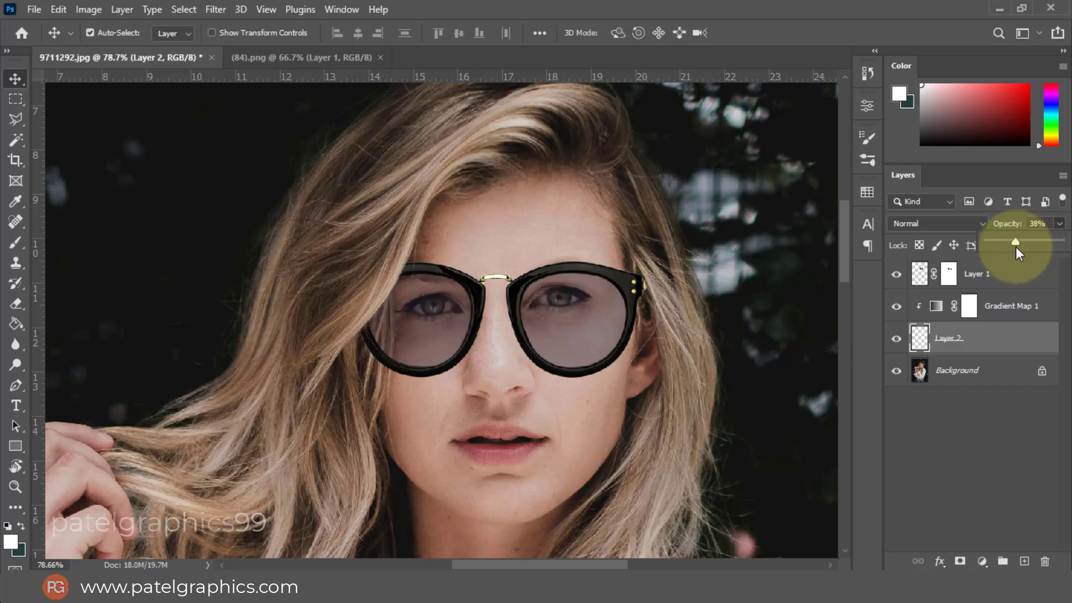
- Add Layer 3 above Layer 2 and set a near-black background colour
left_click(1024, 561)
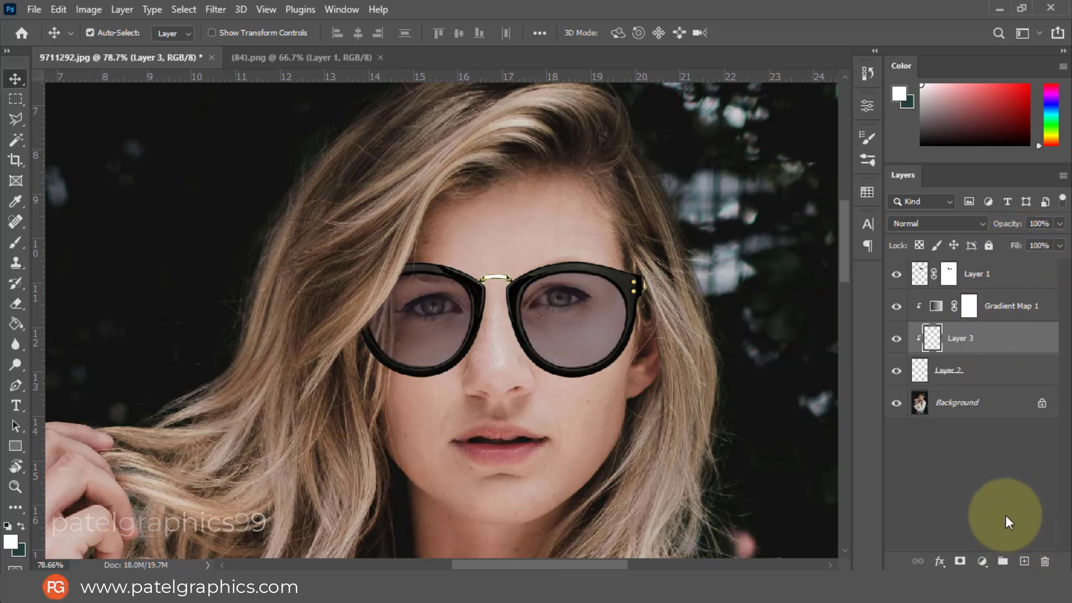
key("b")
left_click(12, 544)
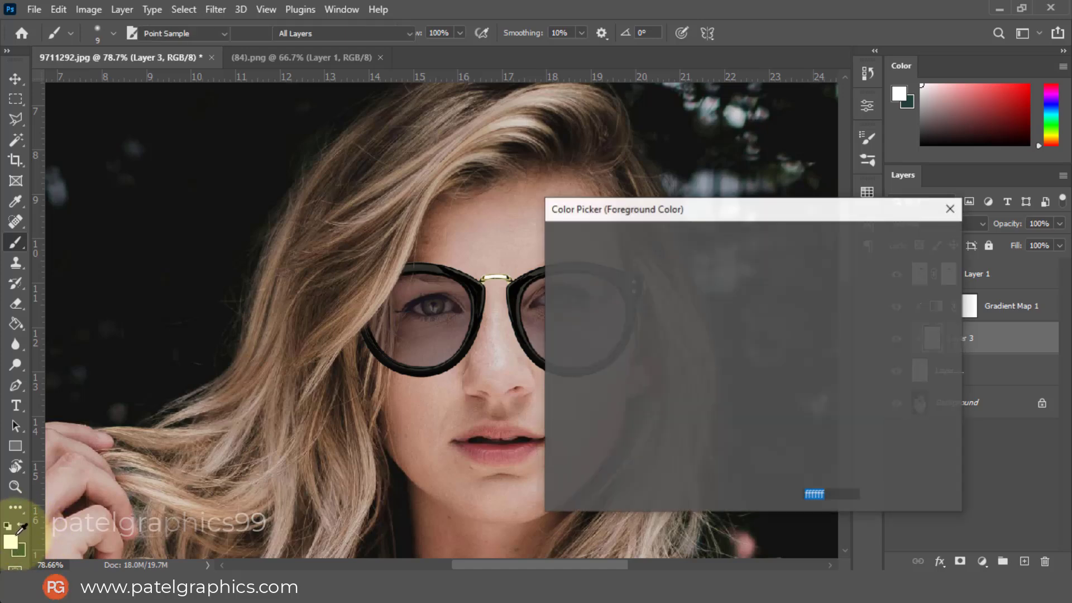
left_click(909, 239)
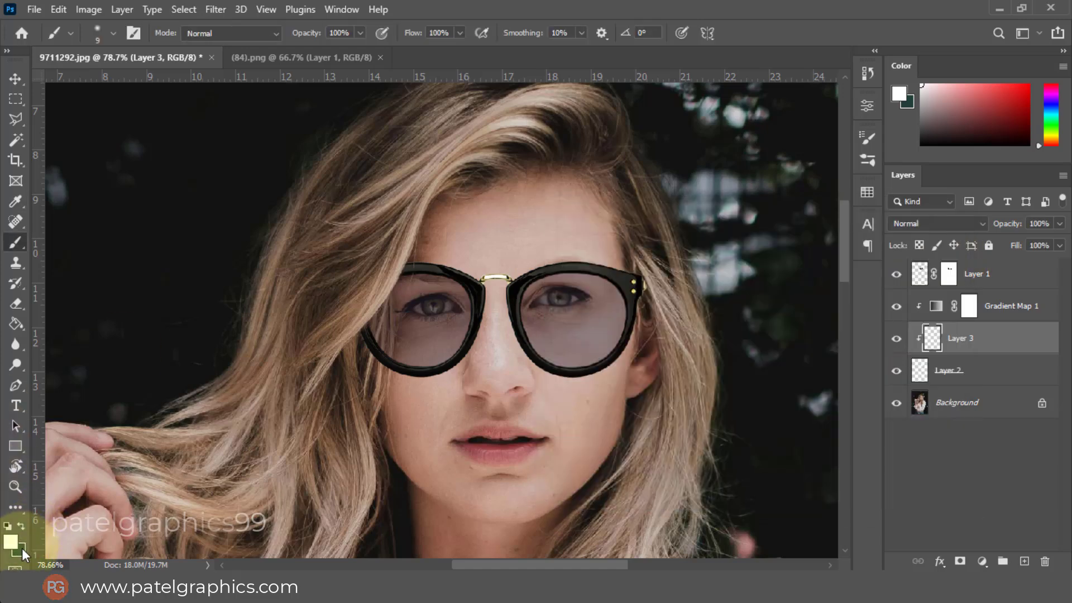
left_click(20, 550)
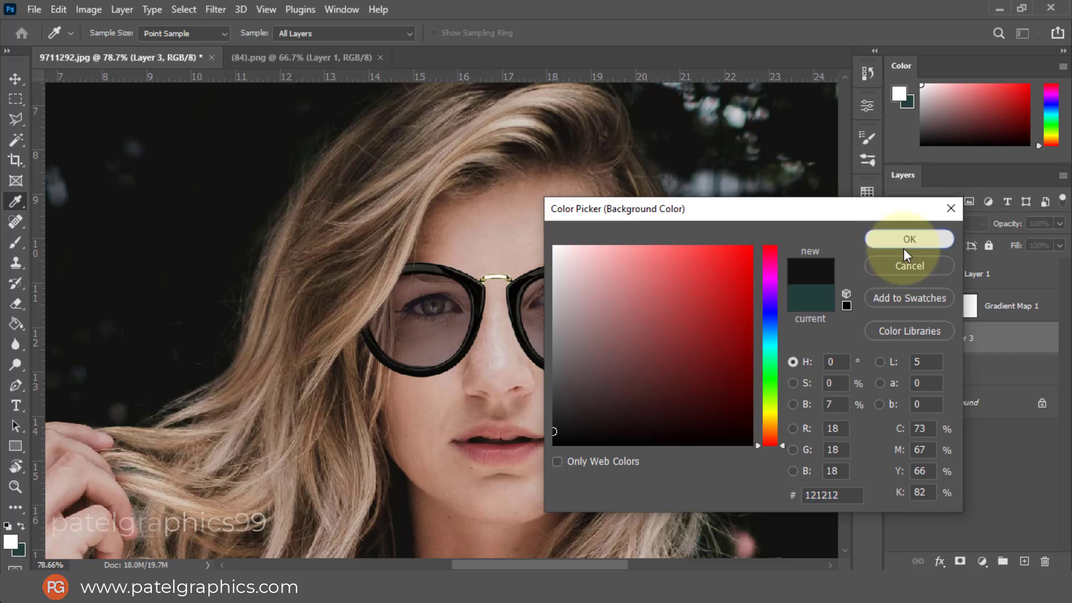
left_click(909, 238)
scroll(478, 285, "down", 1)
scroll(477, 285, "down", 1)
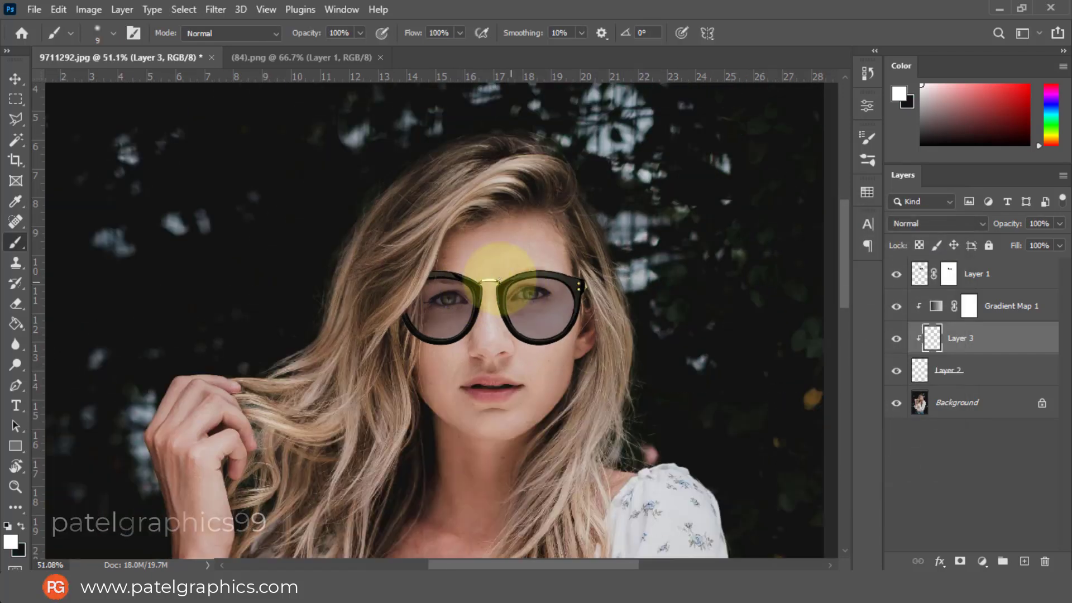
- Paint a soft 250 px brush wash across the lenses on Layer 3
key("bracketright")
key("bracketright")
key("bracketright")
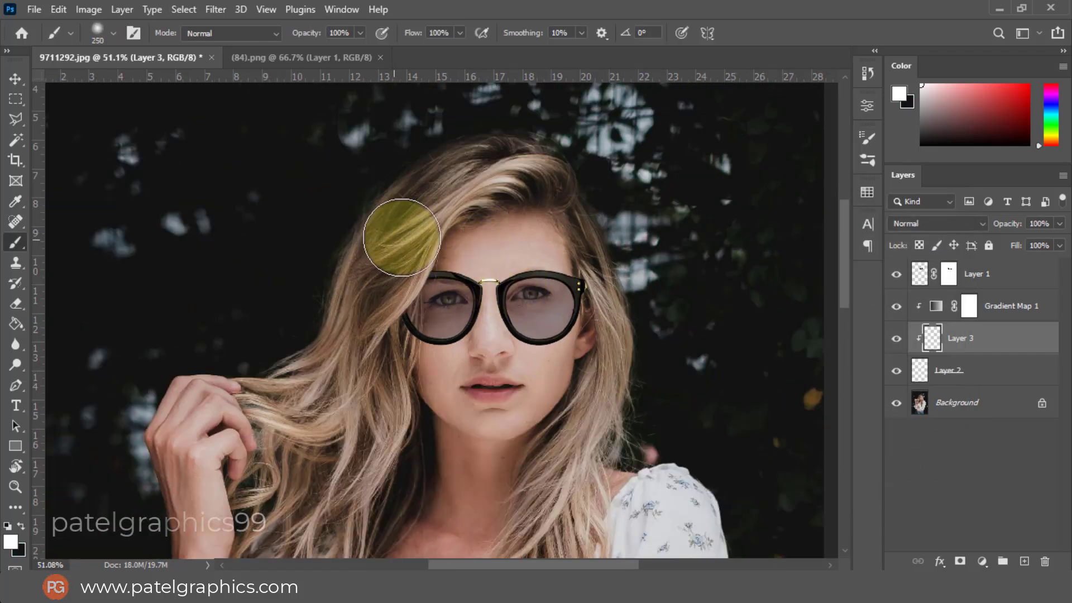
left_click_drag(473, 236, 418, 239)
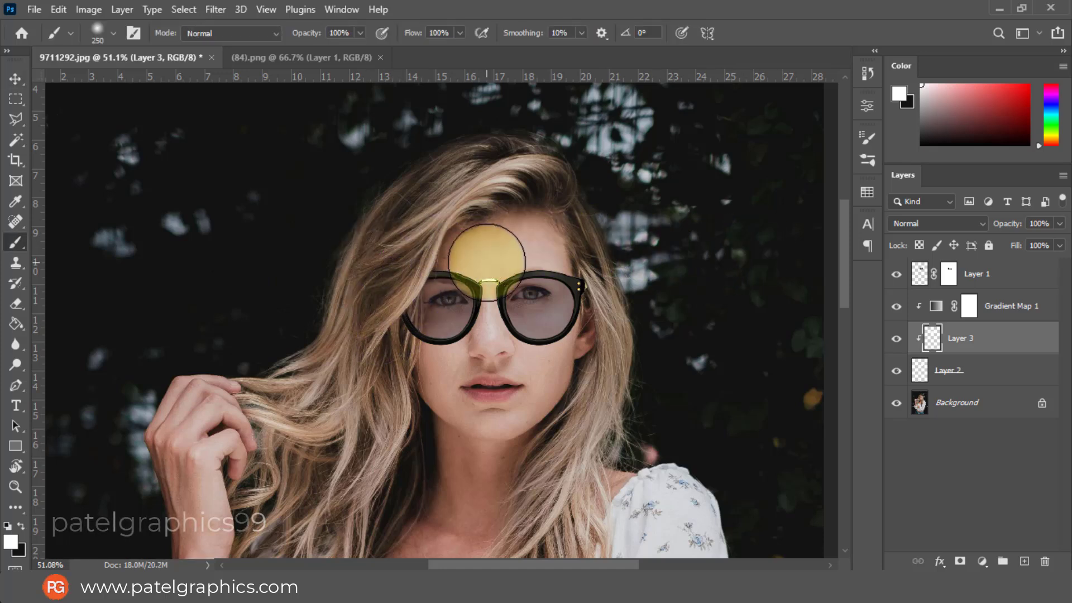
right_click(484, 264)
left_click(1031, 336)
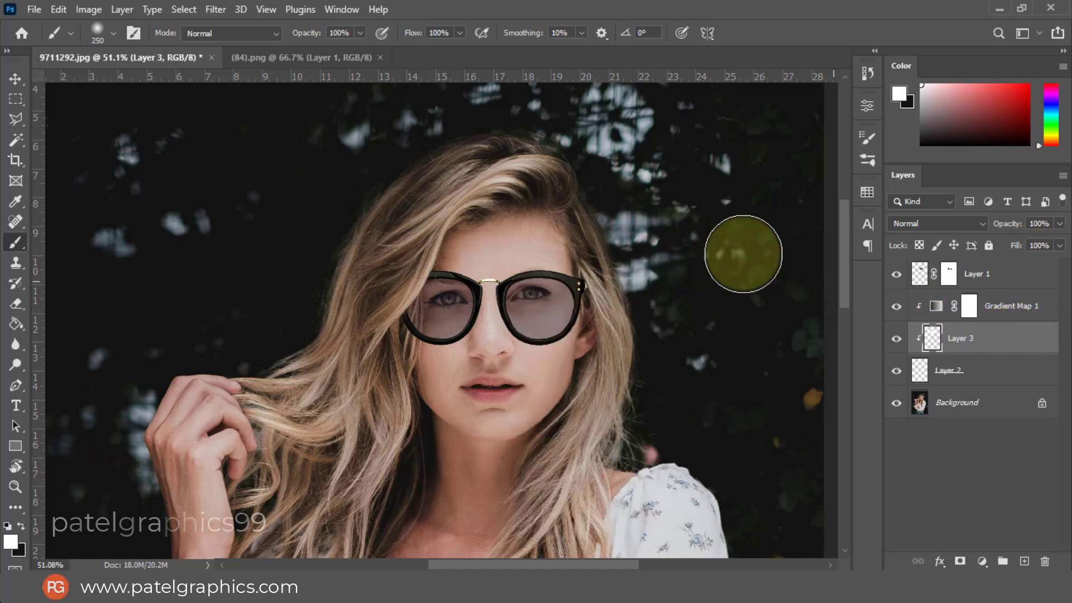
left_click_drag(422, 260, 609, 258)
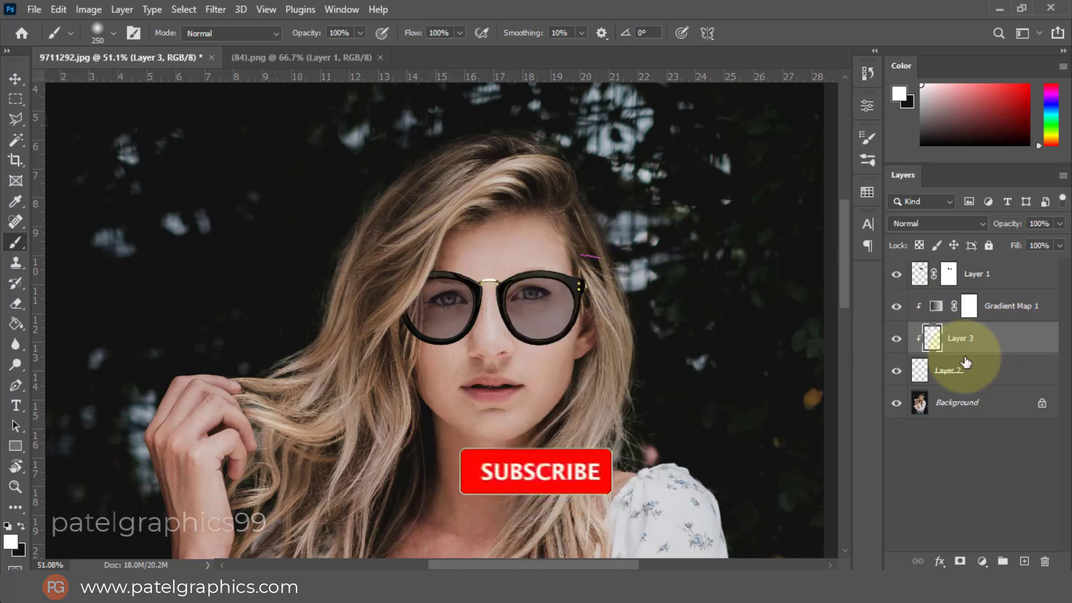
left_click(916, 370)
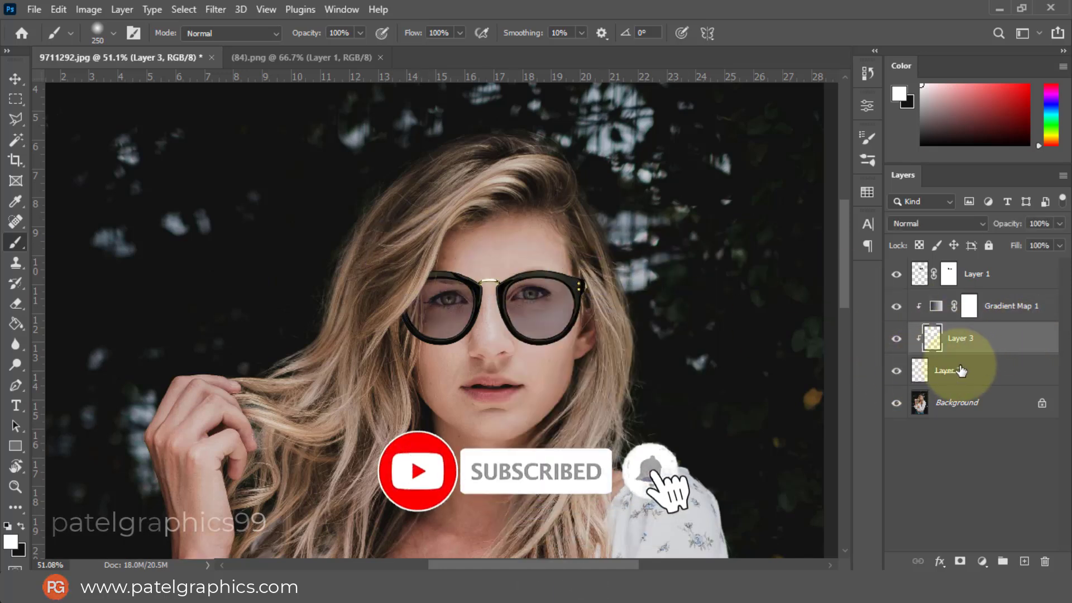
left_click(957, 339)
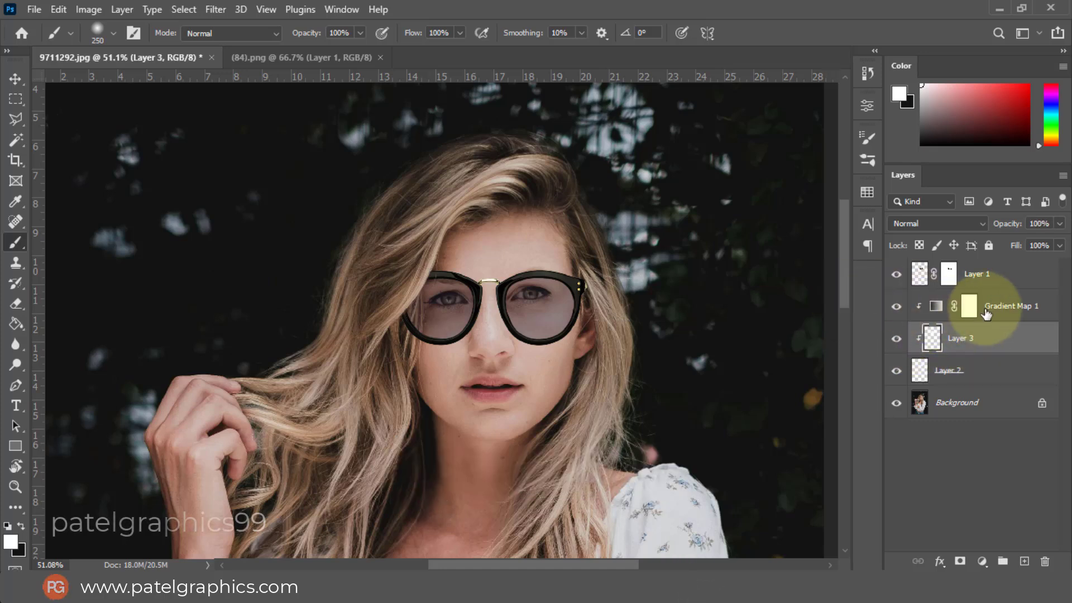
left_click(969, 305)
- Add Layer 4 clipped above Gradient Map 1 with colours reset and swapped
key("x")
left_click(1024, 561)
right_click(952, 315)
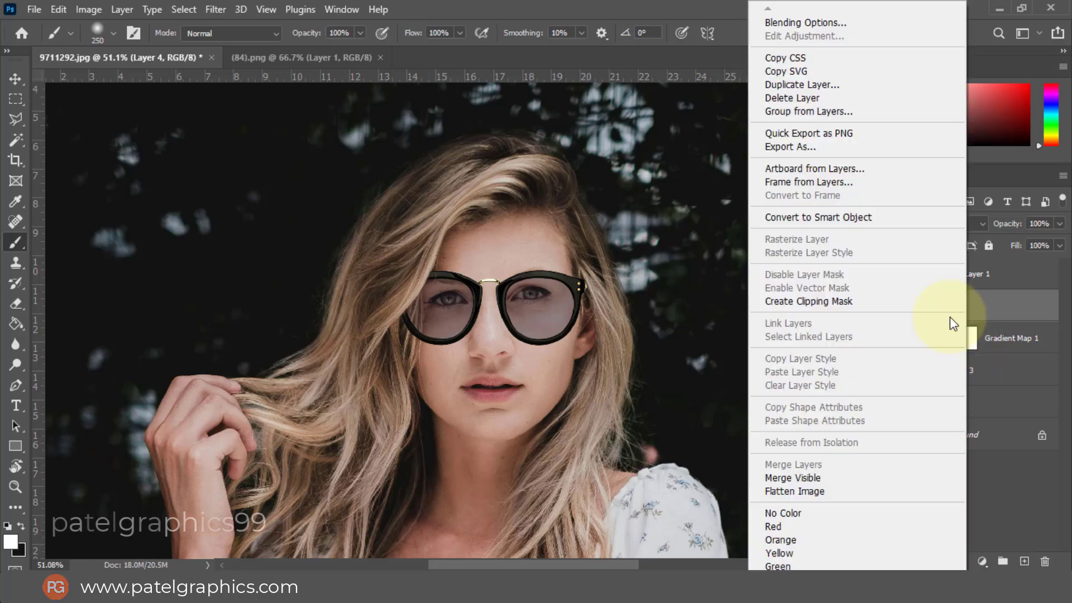
left_click(795, 301)
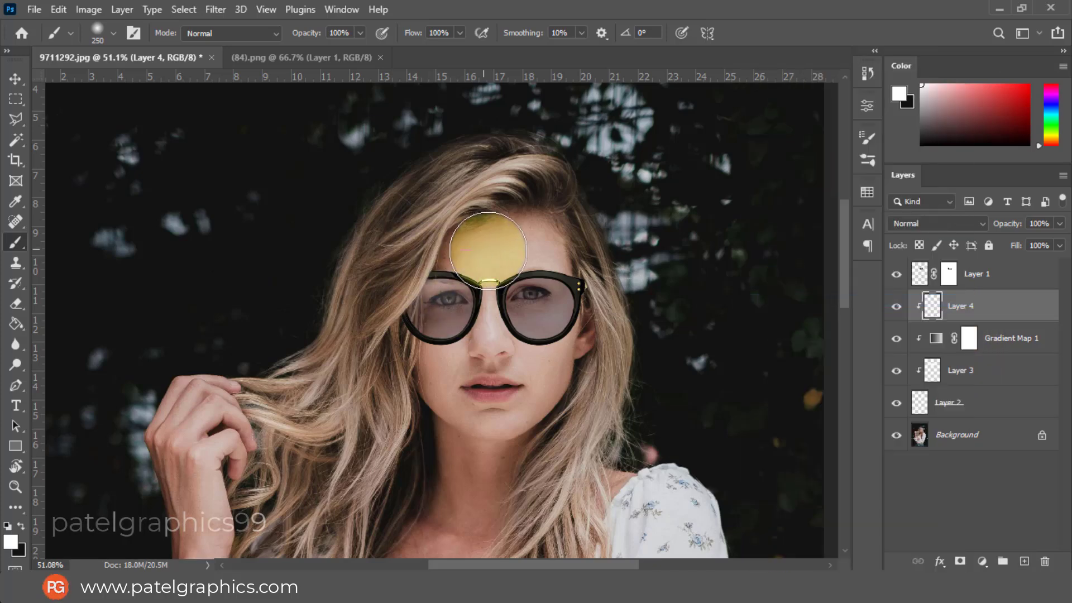
left_click(10, 526)
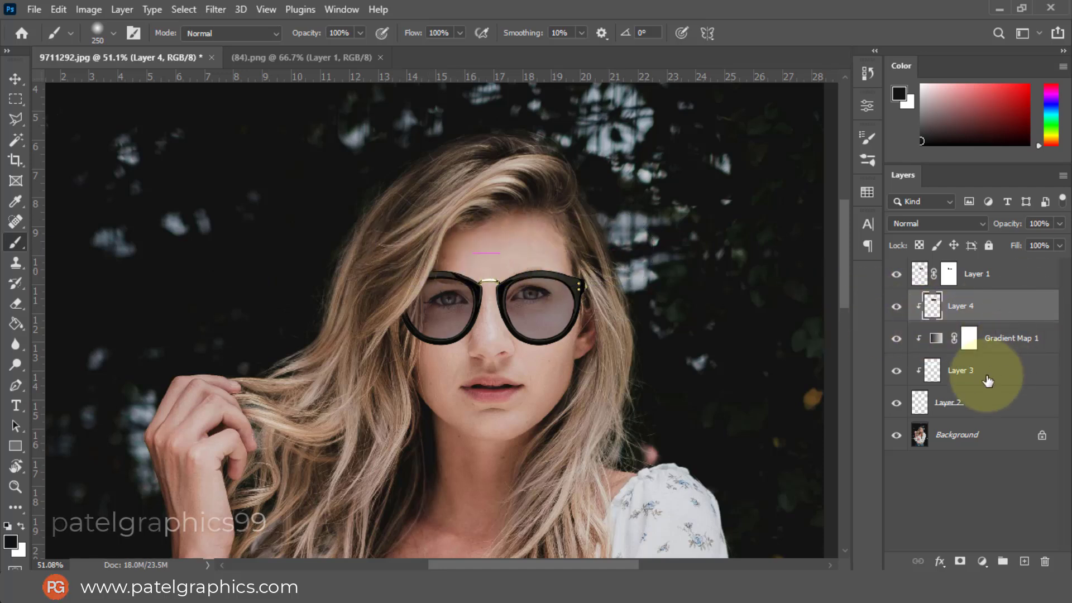
- Group the glasses layers from the top down to Layer 2 into Group 1
left_click(924, 375)
scroll(536, 299, "up", 2)
key("v")
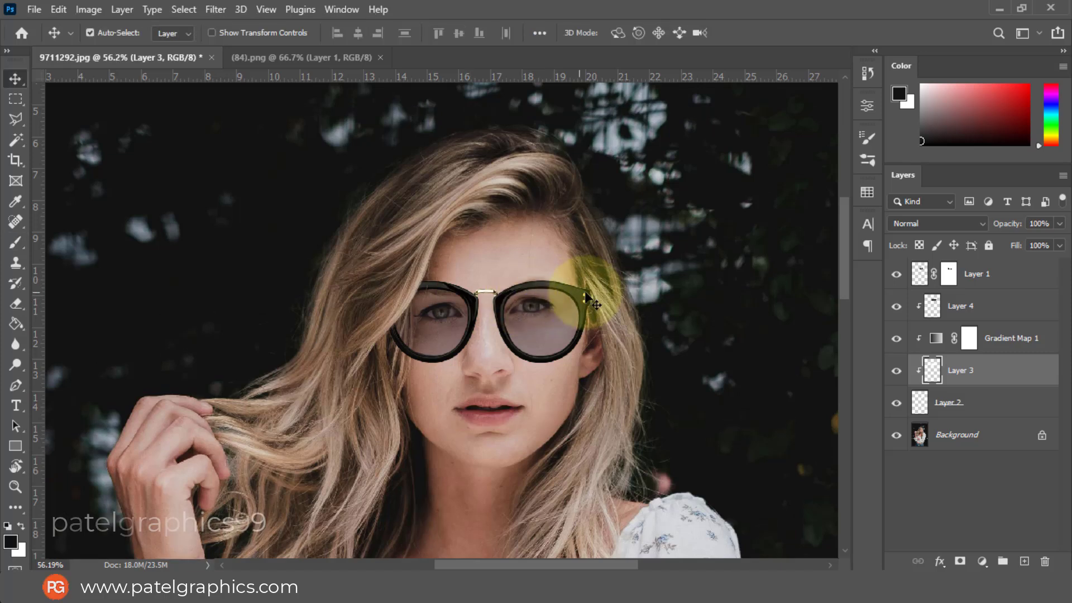
left_click(983, 274)
left_click(955, 403, "shift")
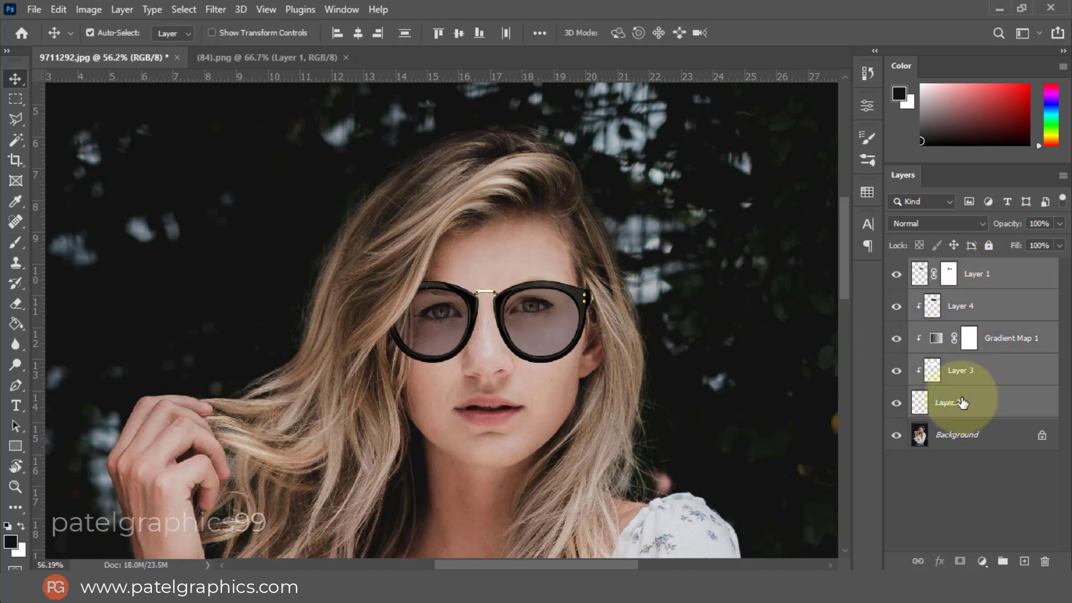
left_click_drag(949, 403, 924, 386)
key("ctrl+g")
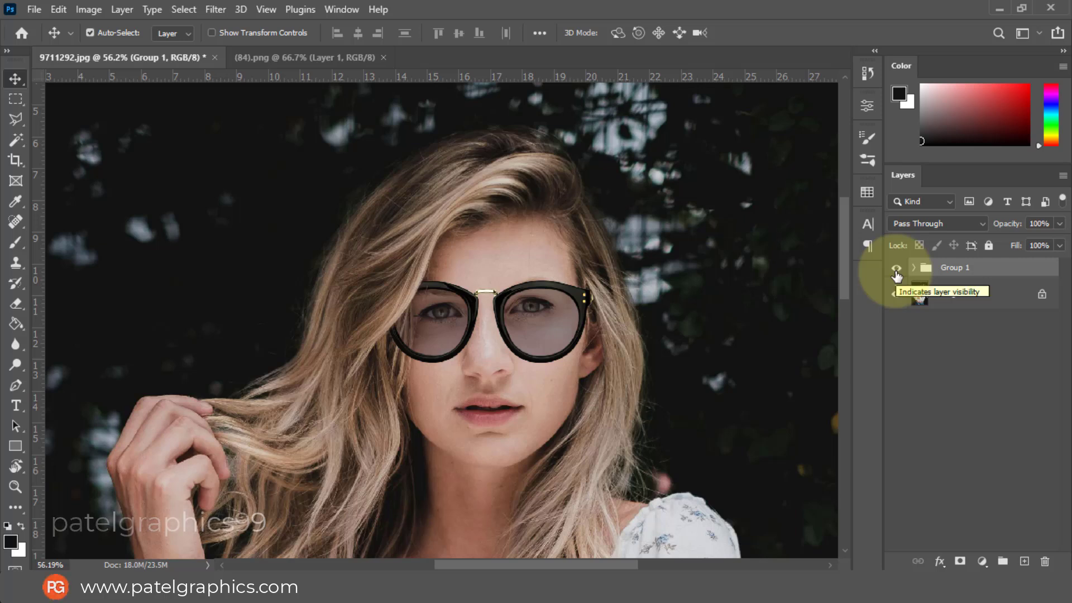
left_click(914, 268)
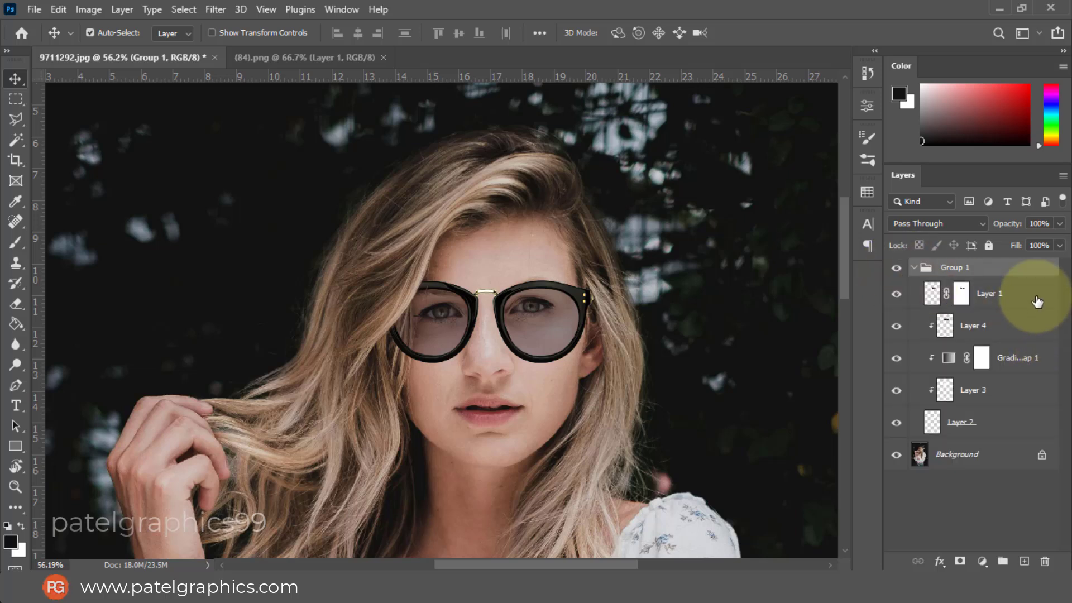
left_click(1037, 301)
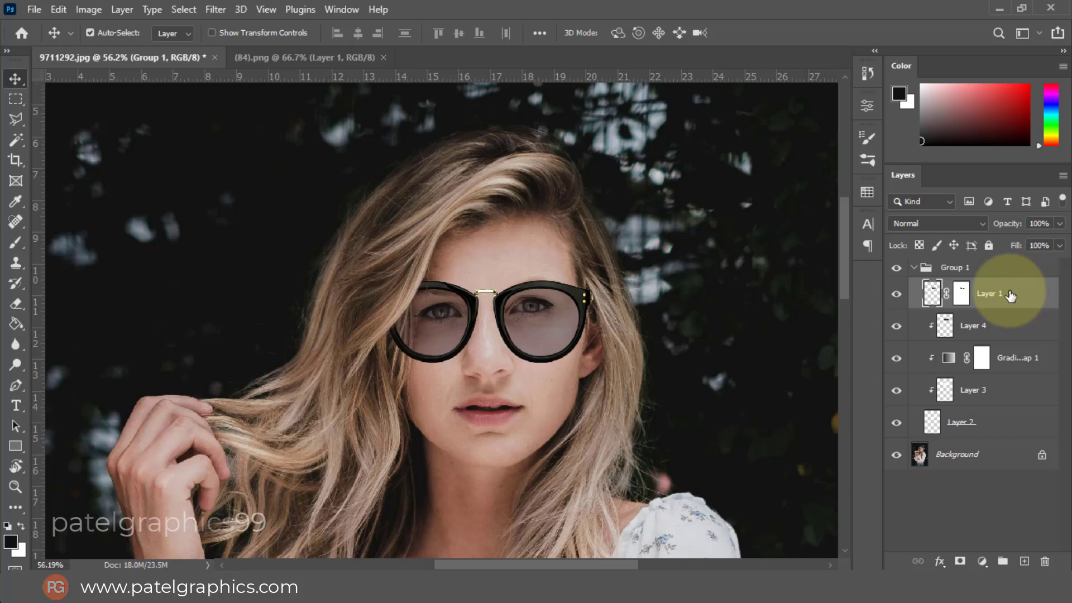
- Give Layer 1 a drop shadow with 9 px distance, 6 px size, 16% opacity
double_click(1012, 296)
left_click_drag(601, 111, 836, 123)
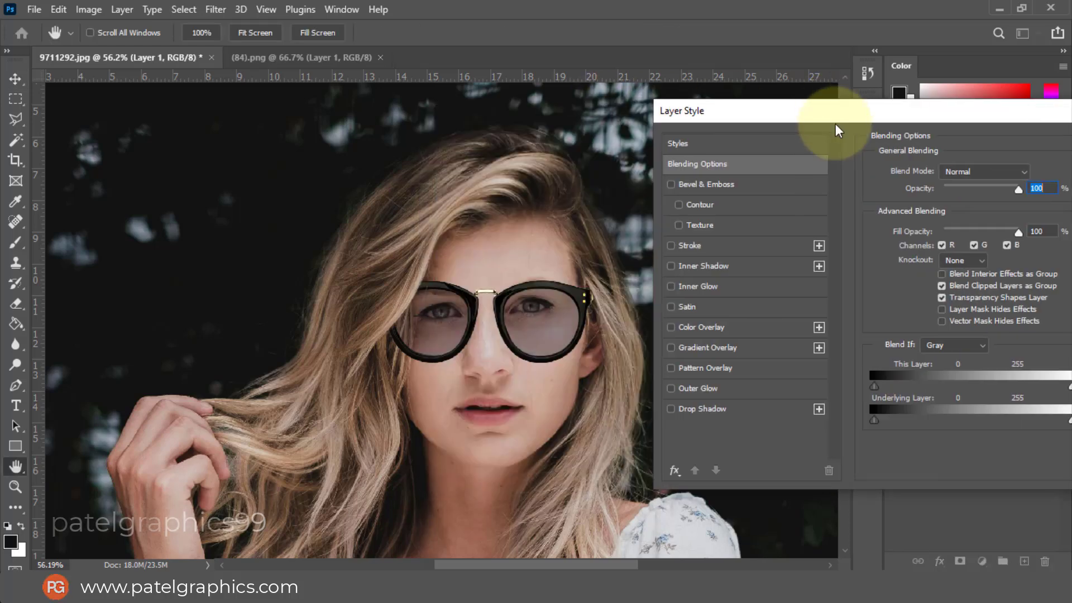
left_click(713, 407)
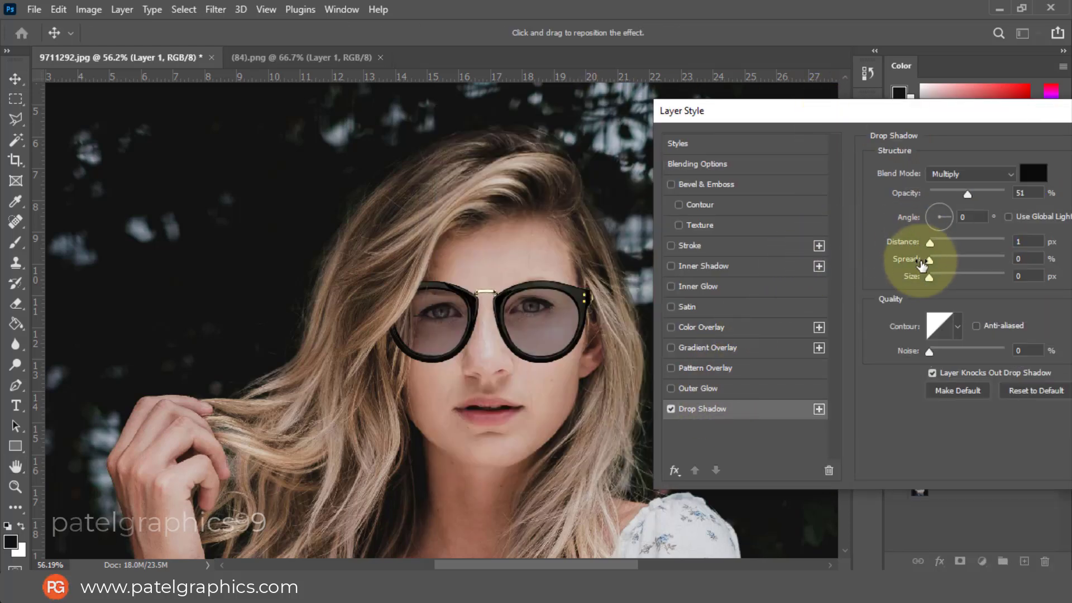
left_click_drag(929, 277, 938, 282)
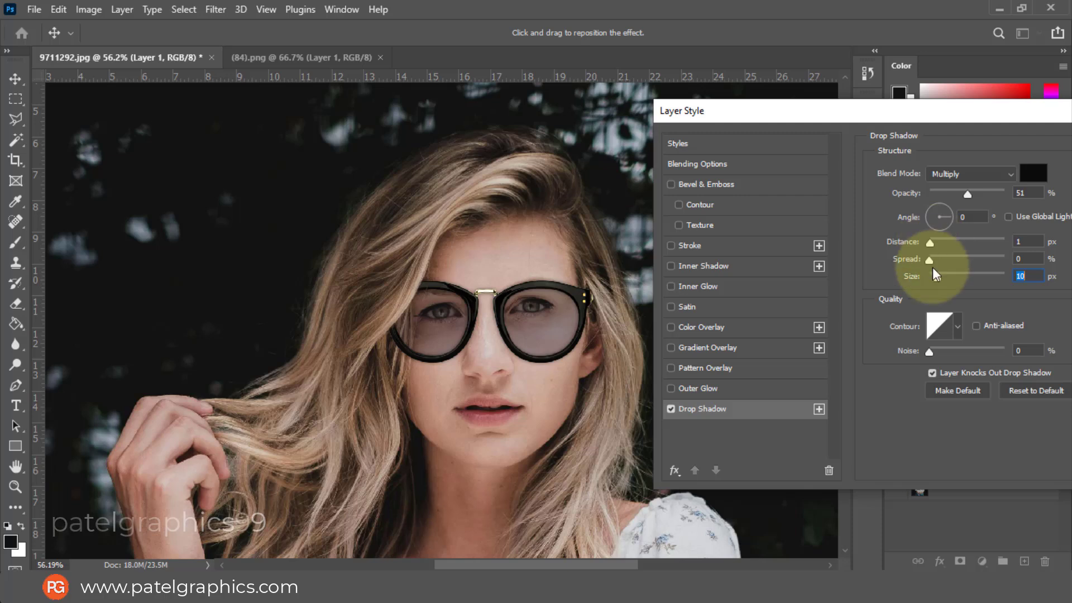
mouse_move(936, 278)
left_mouse_down()
mouse_move(937, 239)
mouse_move(946, 244)
mouse_move(936, 243)
left_mouse_up()
mouse_move(953, 193)
left_mouse_down()
mouse_move(933, 193)
mouse_move(941, 196)
left_mouse_up()
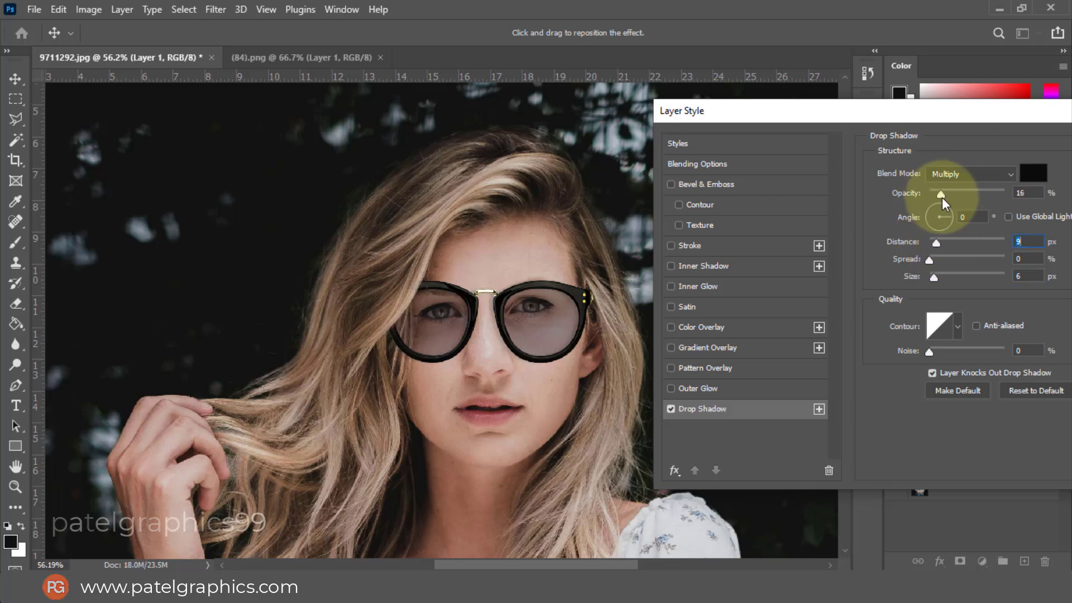
left_click(1032, 173)
- Set the shadow colour to a dark skin brown and opacity to about 29%
left_click(437, 250)
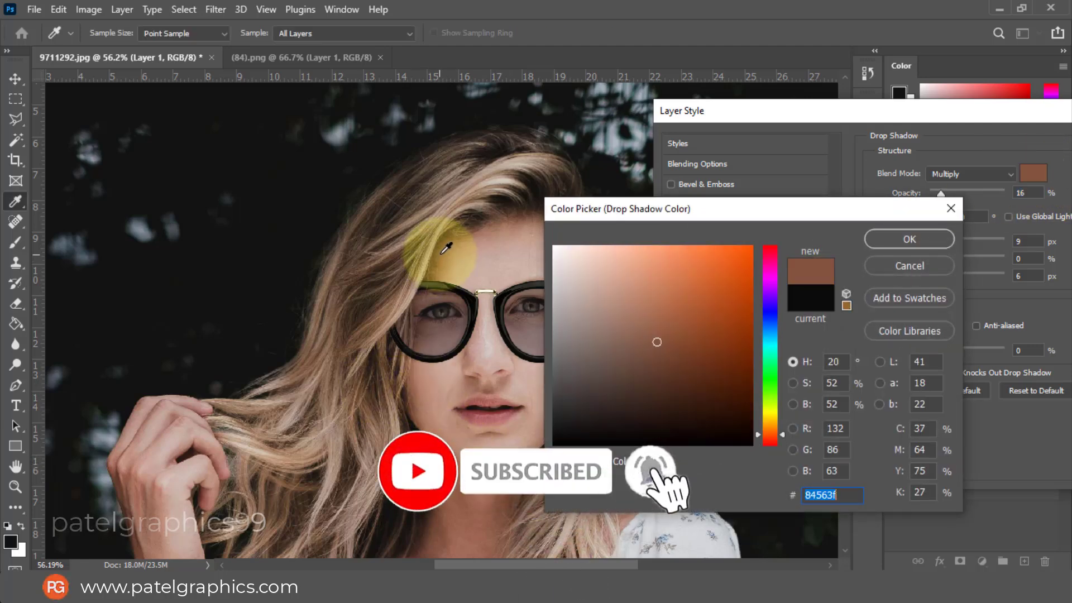
left_click(724, 374)
left_click(879, 239)
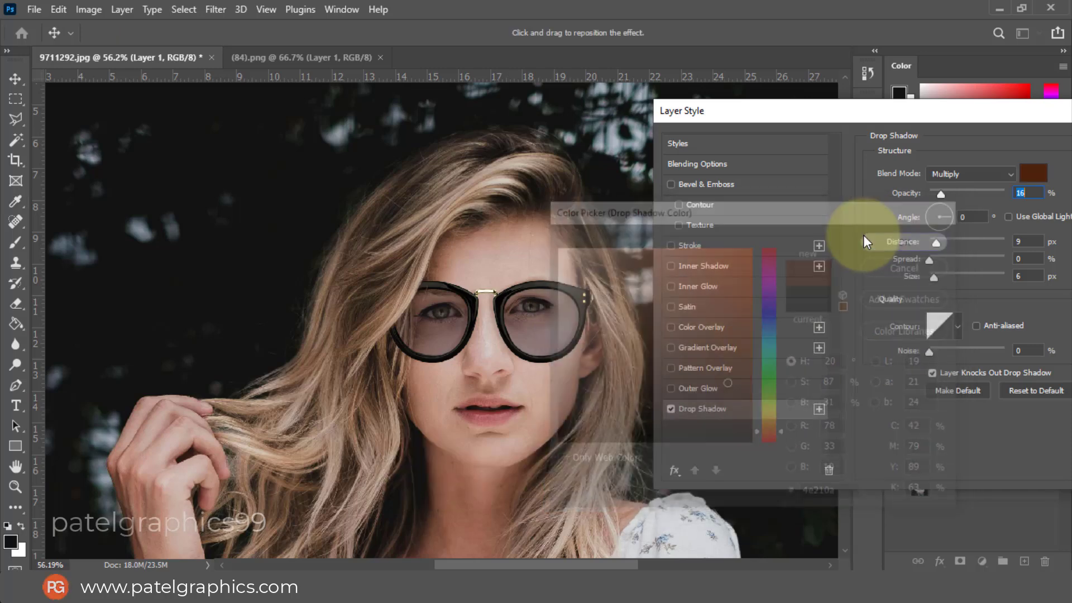
left_click_drag(942, 192, 953, 193)
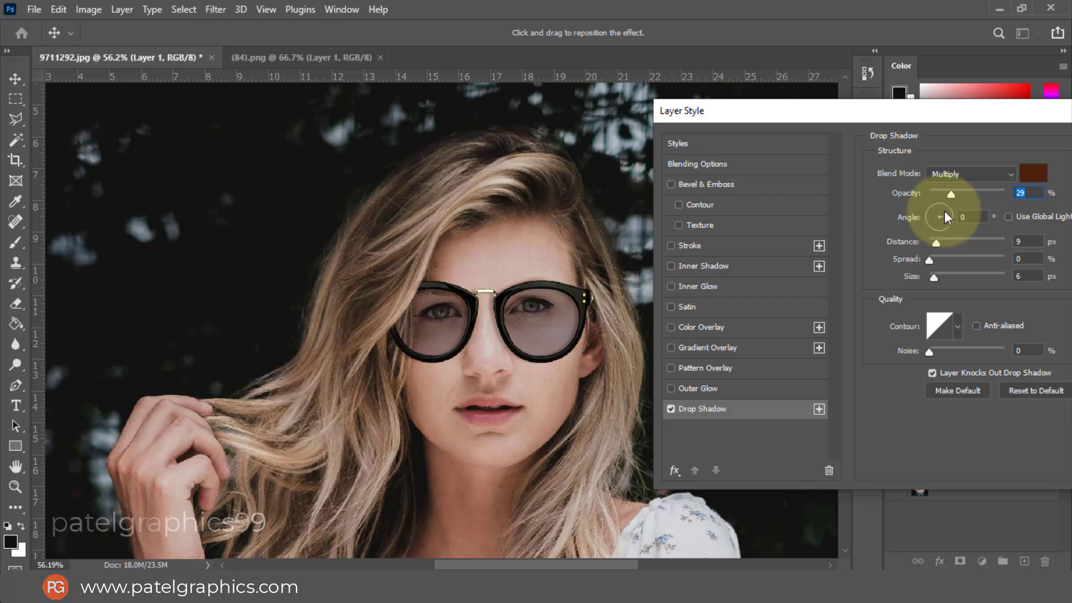
- Set the shadow angle to 78° and size to 8 px, then apply it
left_click(944, 209)
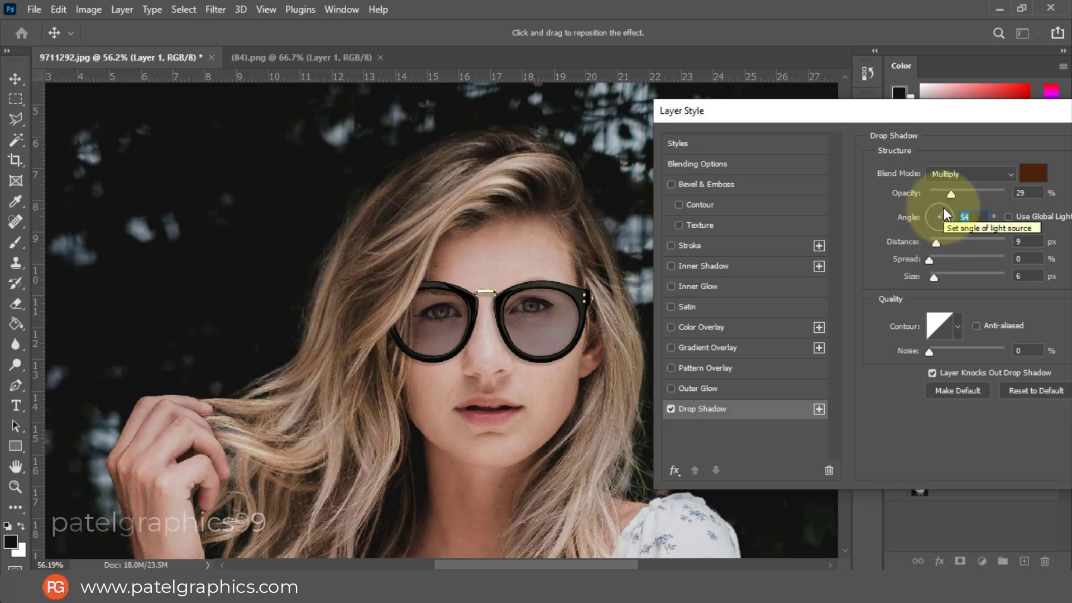
mouse_move(944, 214)
left_mouse_down()
mouse_move(954, 245)
mouse_move(934, 240)
mouse_move(937, 206)
mouse_move(929, 214)
left_mouse_up()
left_click(941, 209)
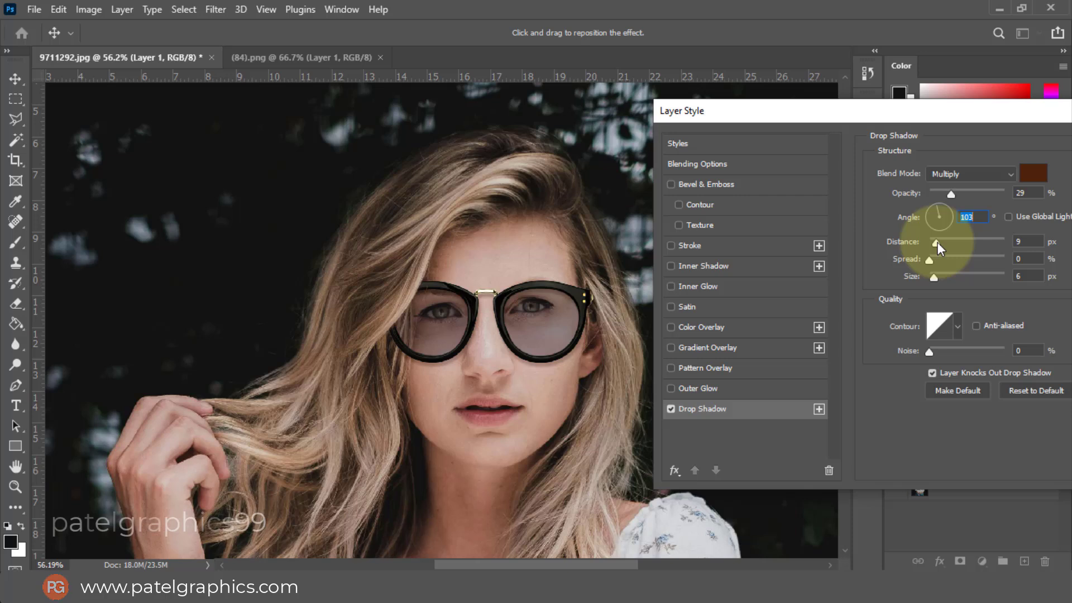
left_click_drag(939, 222, 943, 206)
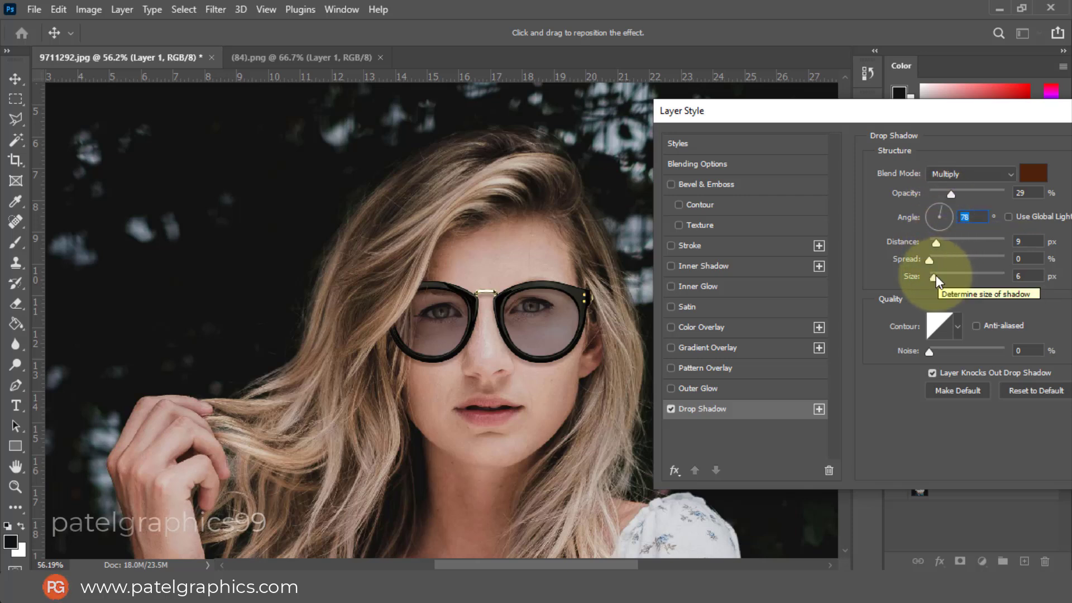
left_click_drag(936, 276, 937, 278)
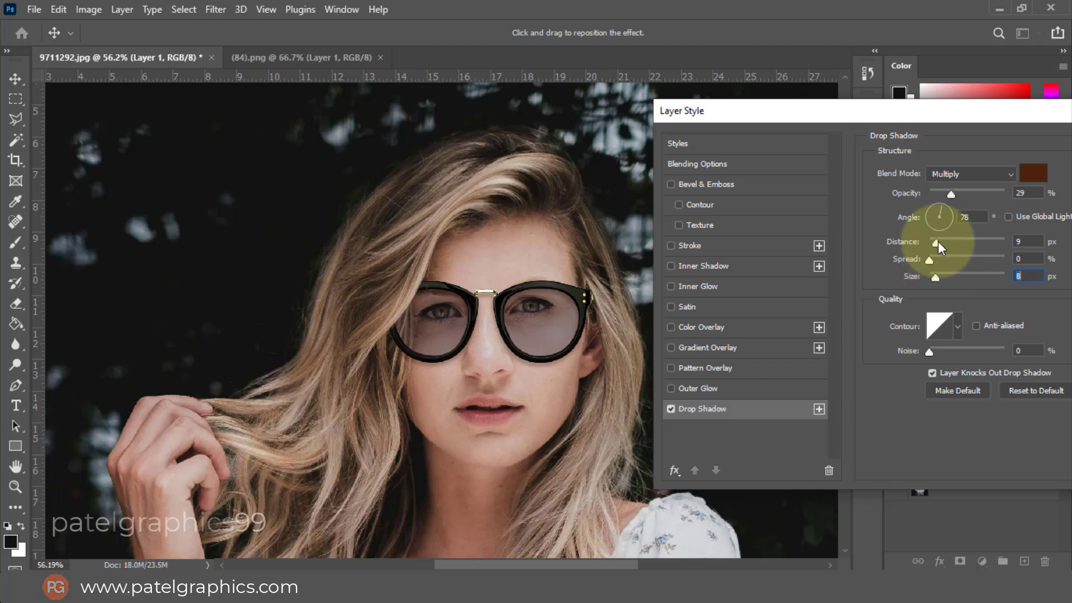
left_click_drag(982, 117, 875, 121)
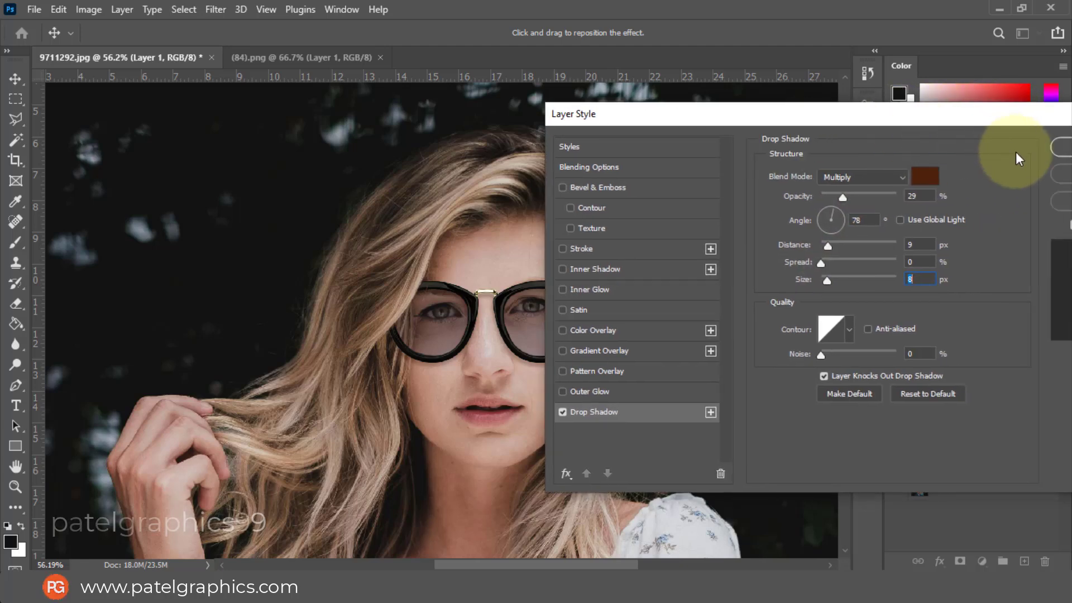
left_click(1061, 148)
- Select Layer 2 and settle its lens fill opacity at 50%
scroll(425, 285, "down", 2)
scroll(497, 304, "down", 2)
scroll(497, 305, "down", 2)
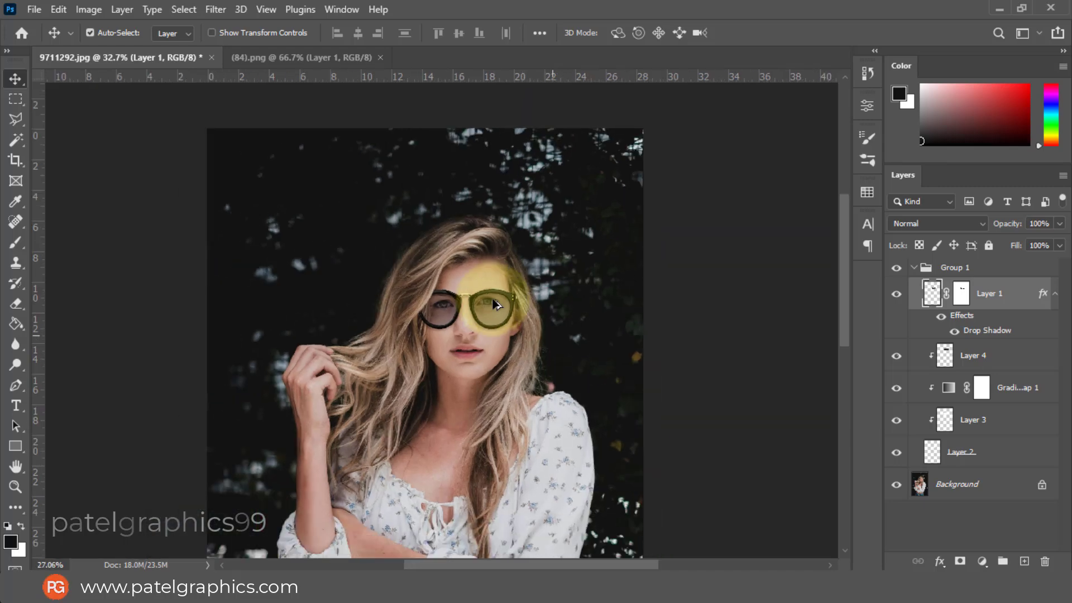
scroll(494, 302, "down", 2)
scroll(500, 324, "down", 1)
scroll(504, 358, "down", 1)
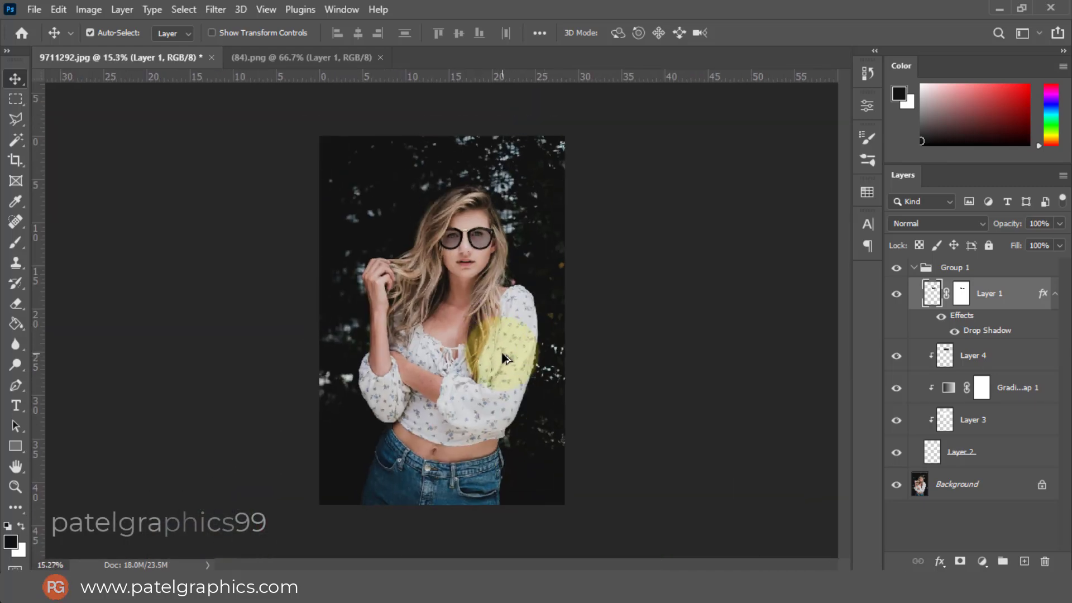
scroll(504, 358, "up", 1)
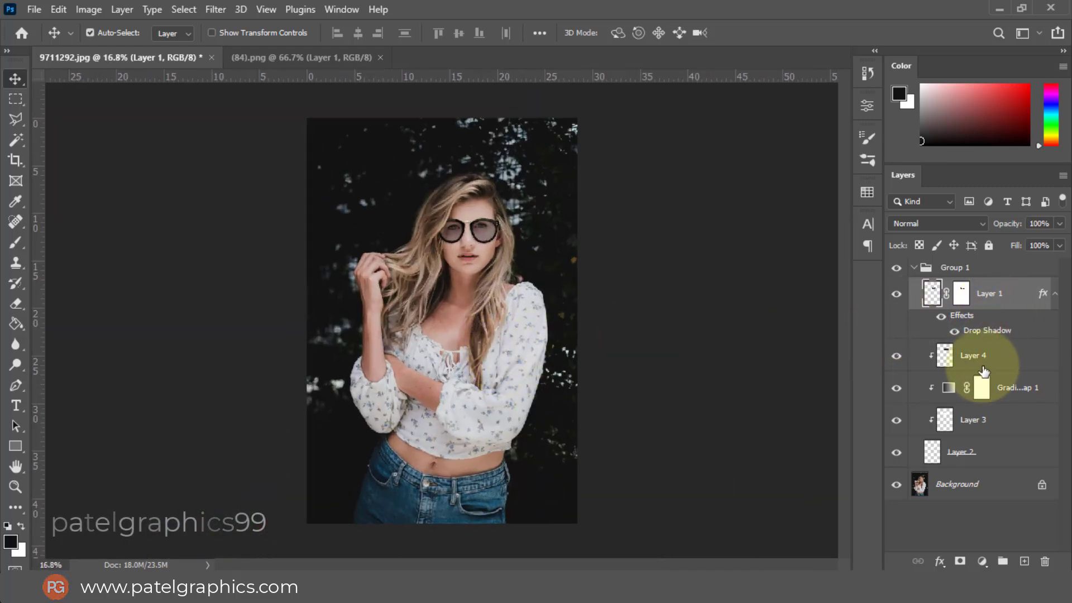
left_click(981, 388)
left_click(991, 420)
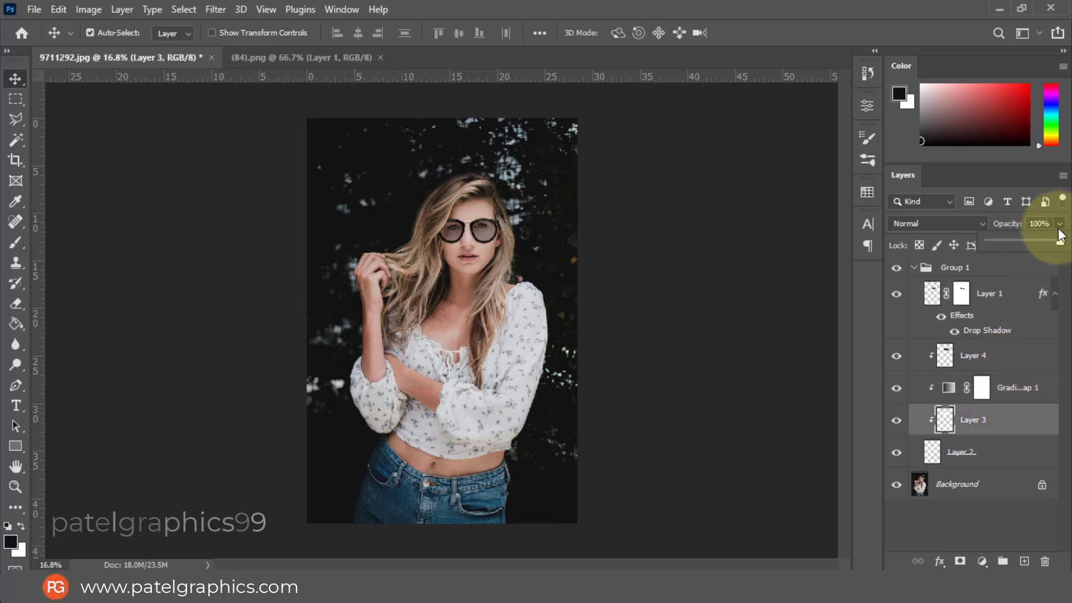
left_click(991, 452)
left_click(1060, 224)
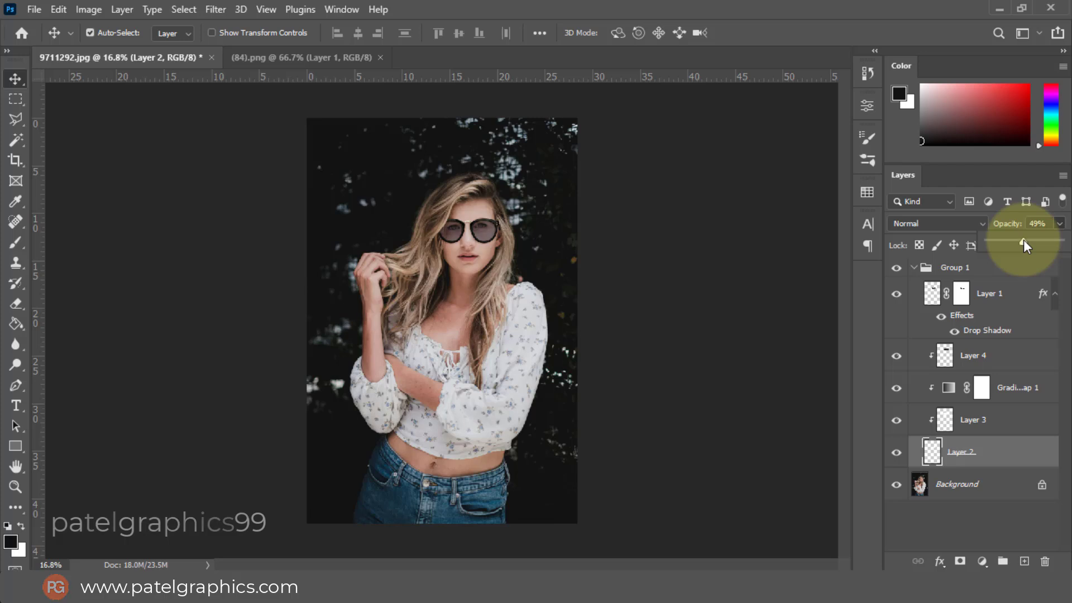
left_click_drag(1024, 244, 1036, 244)
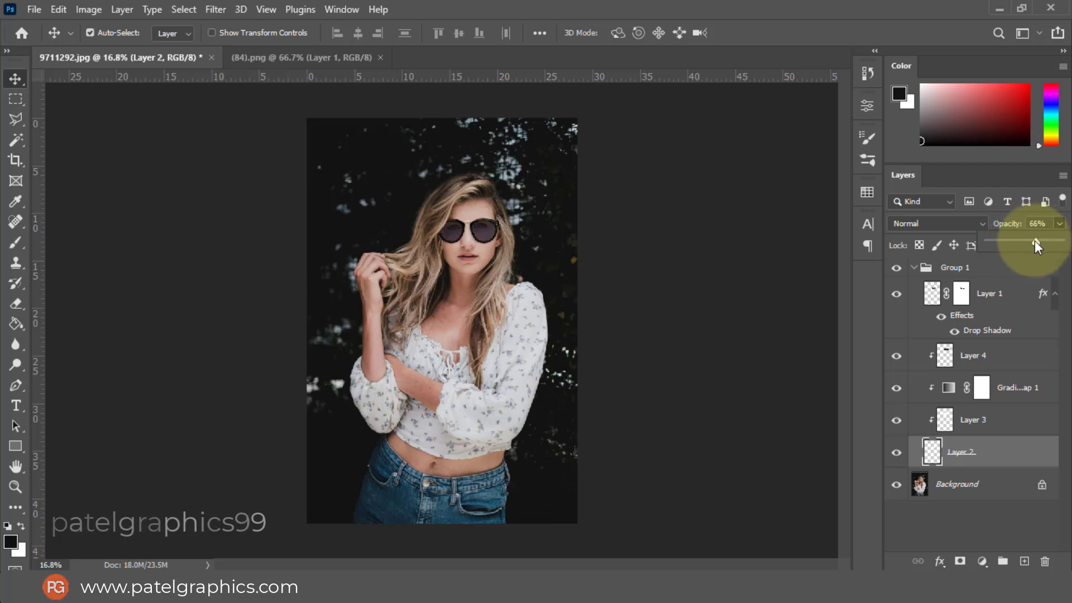
left_click_drag(1034, 242, 1044, 242)
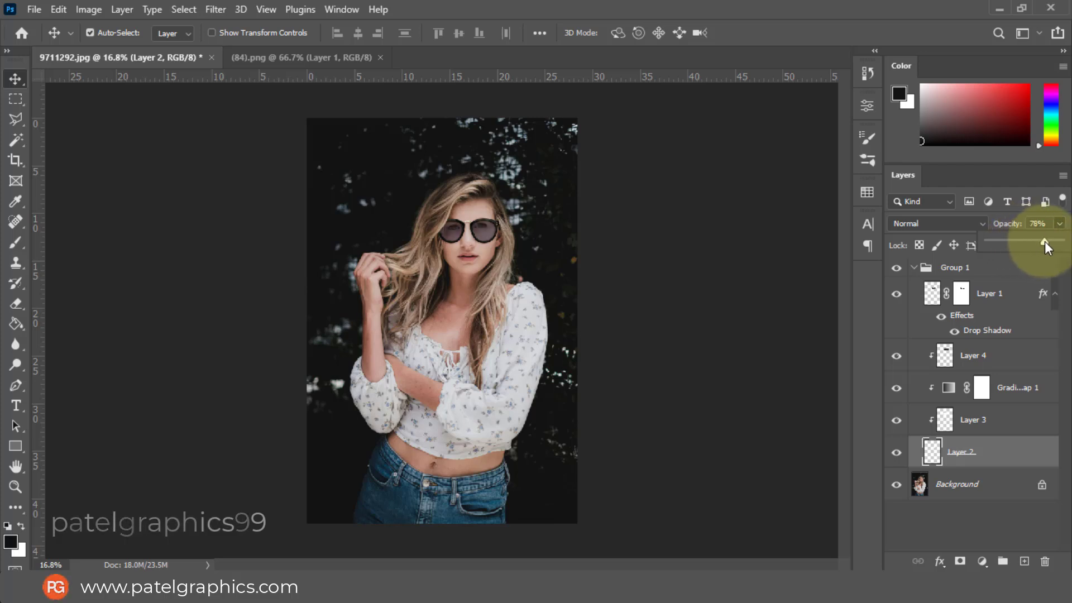
scroll(459, 247, "up", 2)
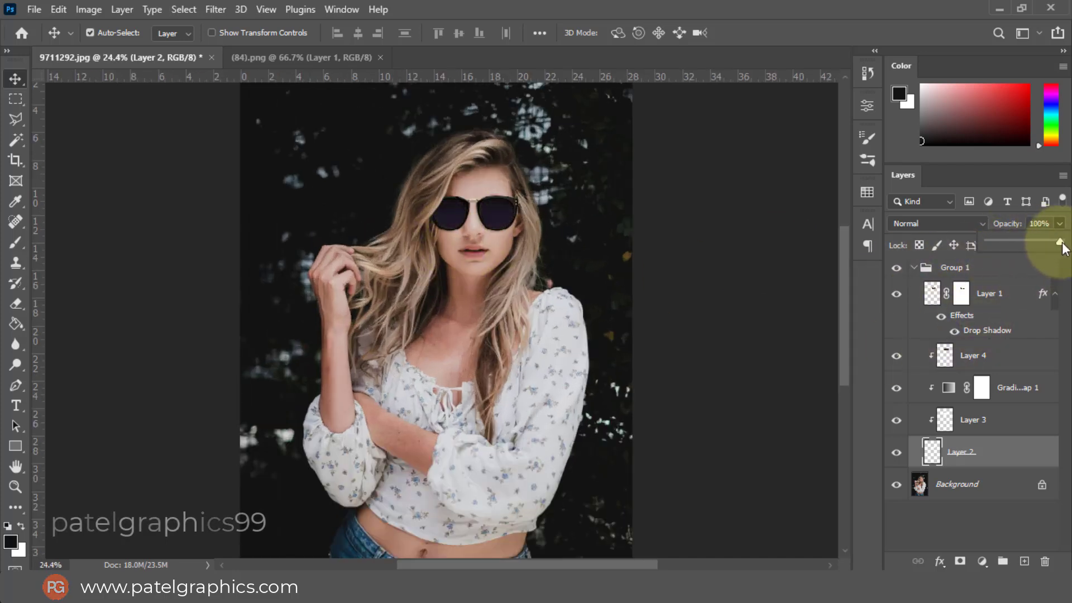
left_click_drag(1047, 242, 1024, 242)
key("ctrl+minus")
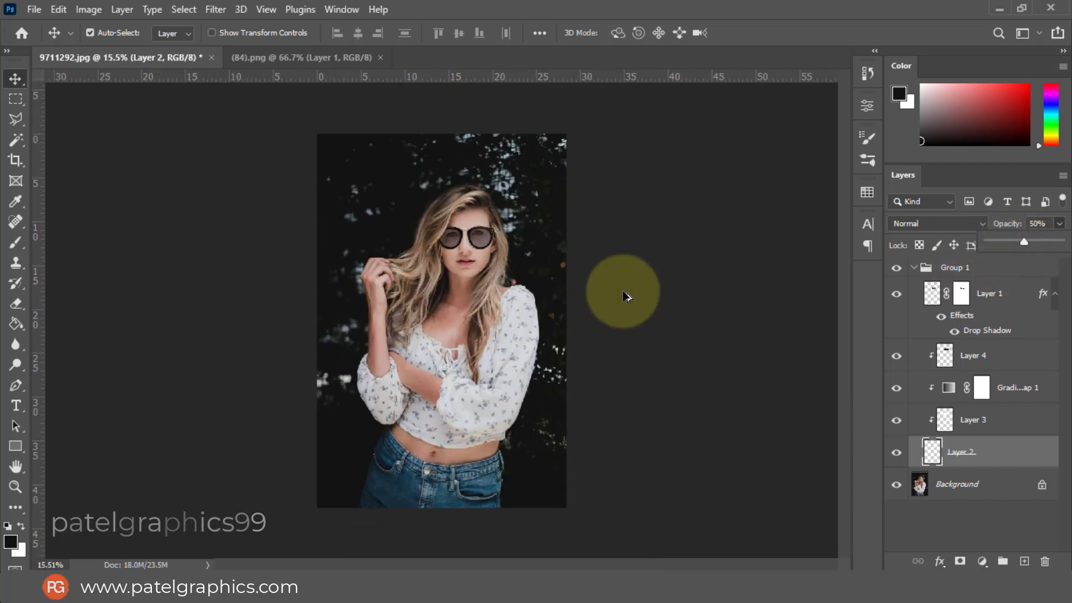
- Collapse Group 1 in the Layers panel and centre the face in view
left_click(917, 270)
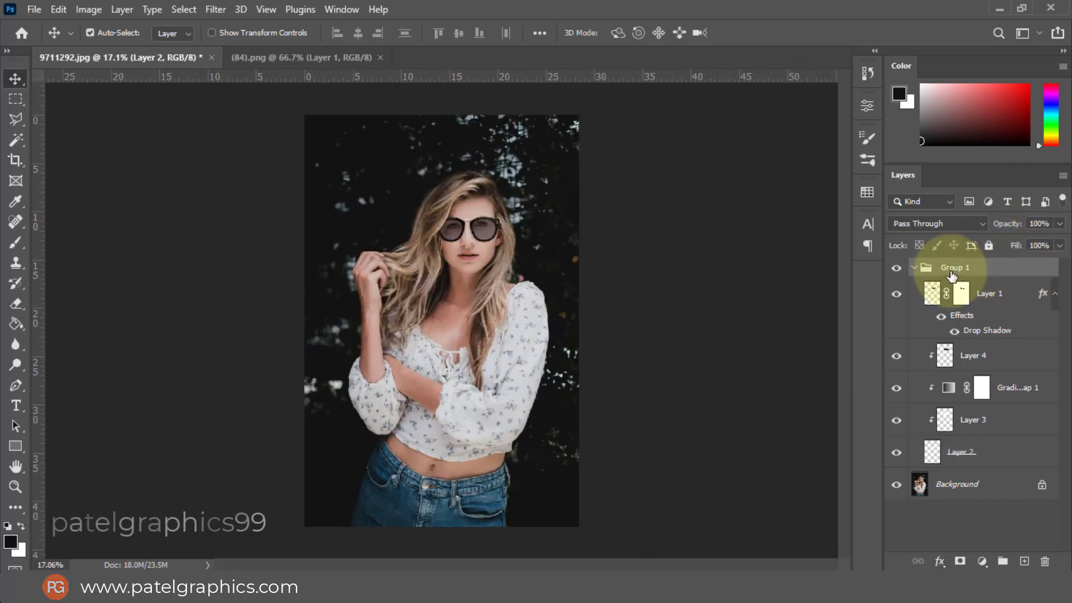
left_click(915, 268)
left_click(896, 268)
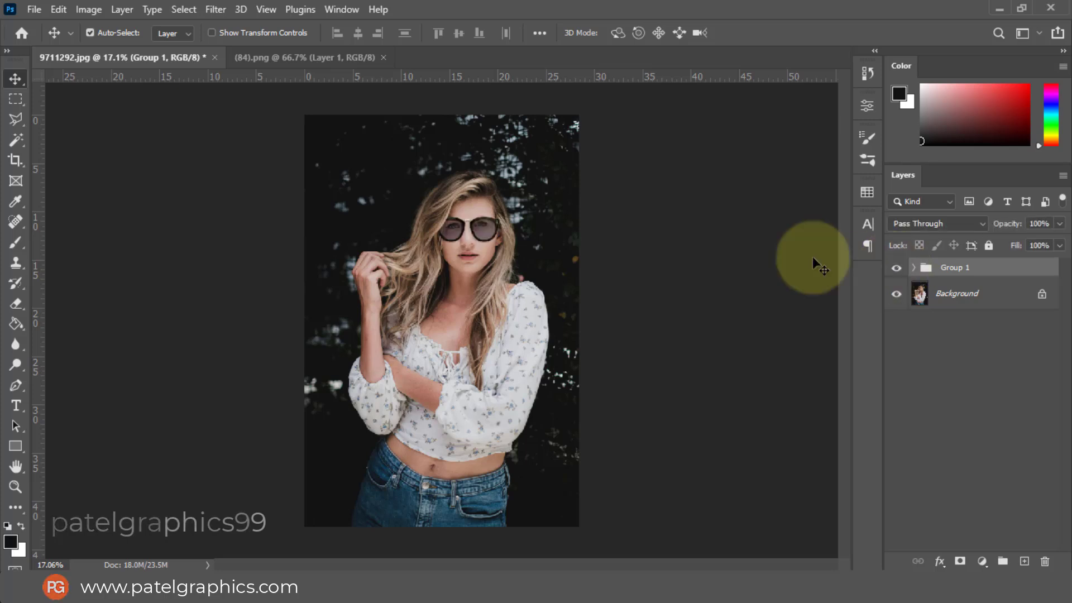
scroll(642, 240, "up", 1)
scroll(406, 249, "up", 1)
scroll(405, 249, "up", 1)
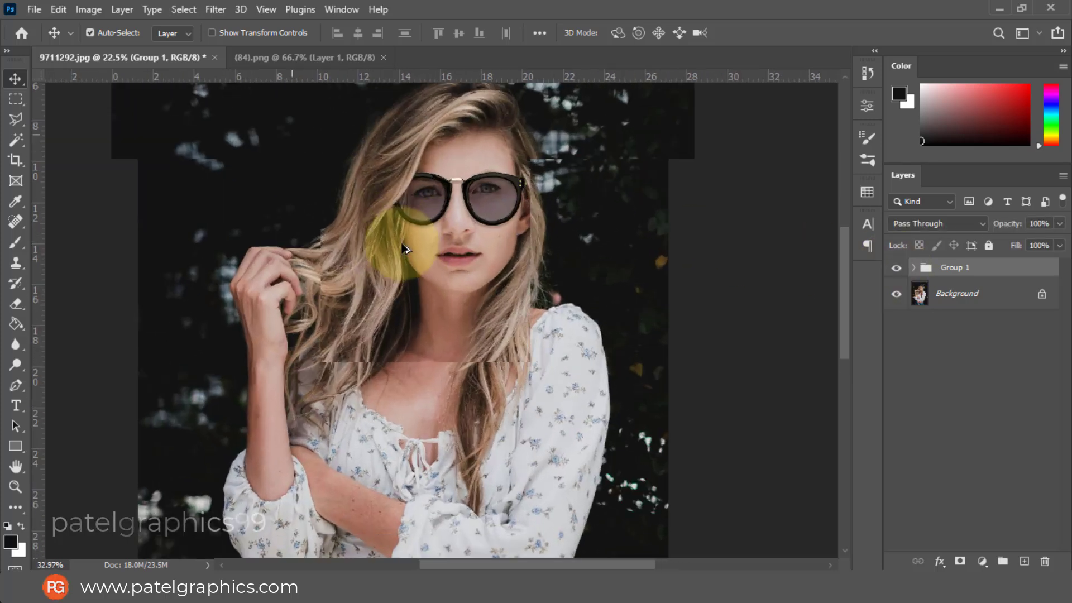
scroll(407, 248, "up", 1)
scroll(406, 247, "up", 1)
scroll(413, 252, "up", 1)
left_click_drag(416, 258, 453, 296)
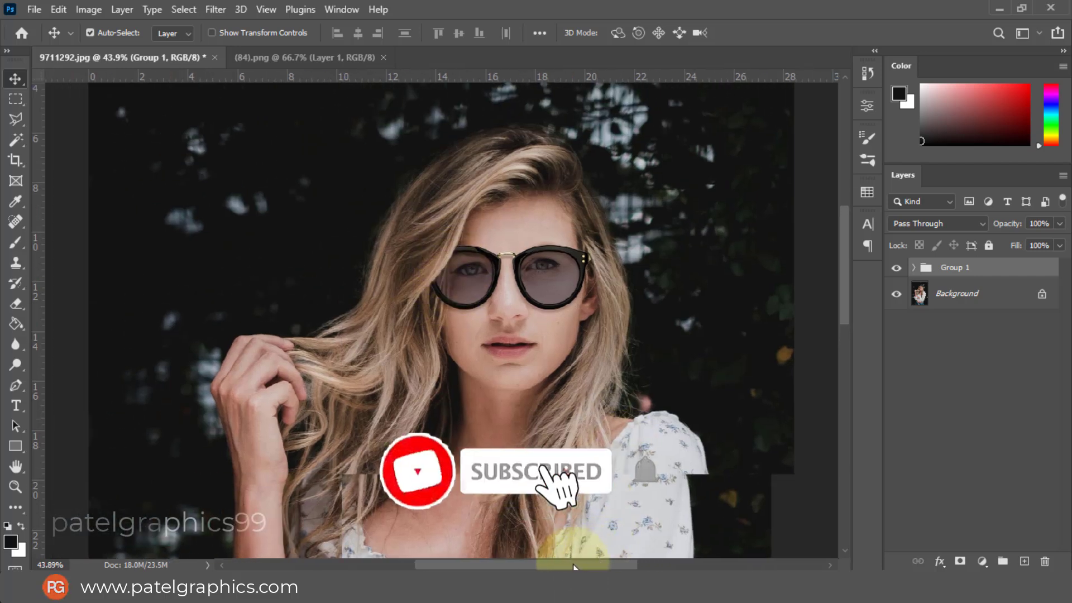
left_click_drag(573, 567, 571, 567)
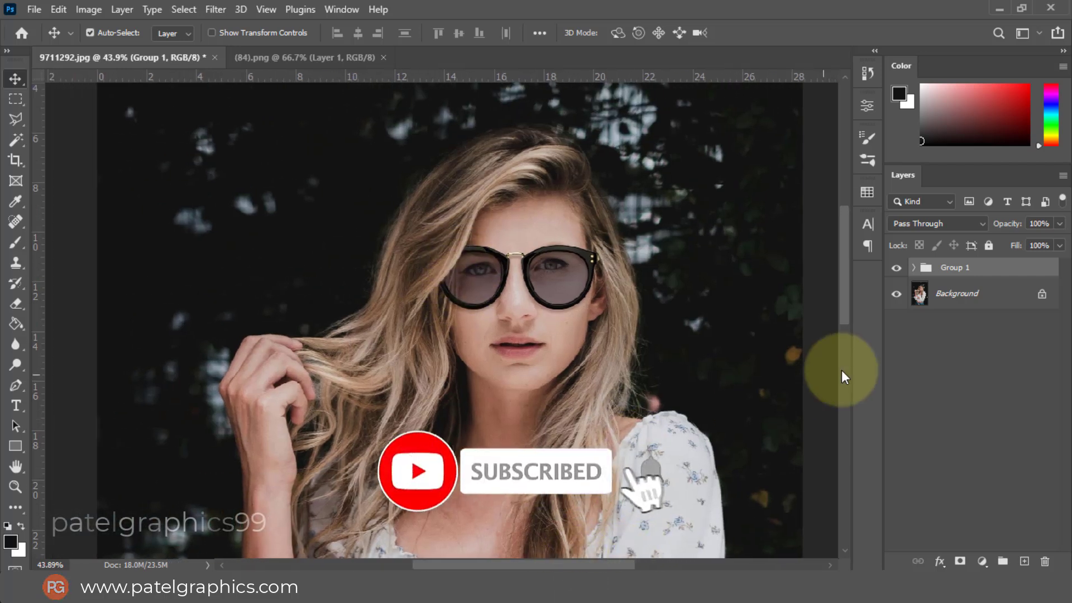
- Toggle Group 1's visibility off and on to compare with the original
left_click(896, 268)
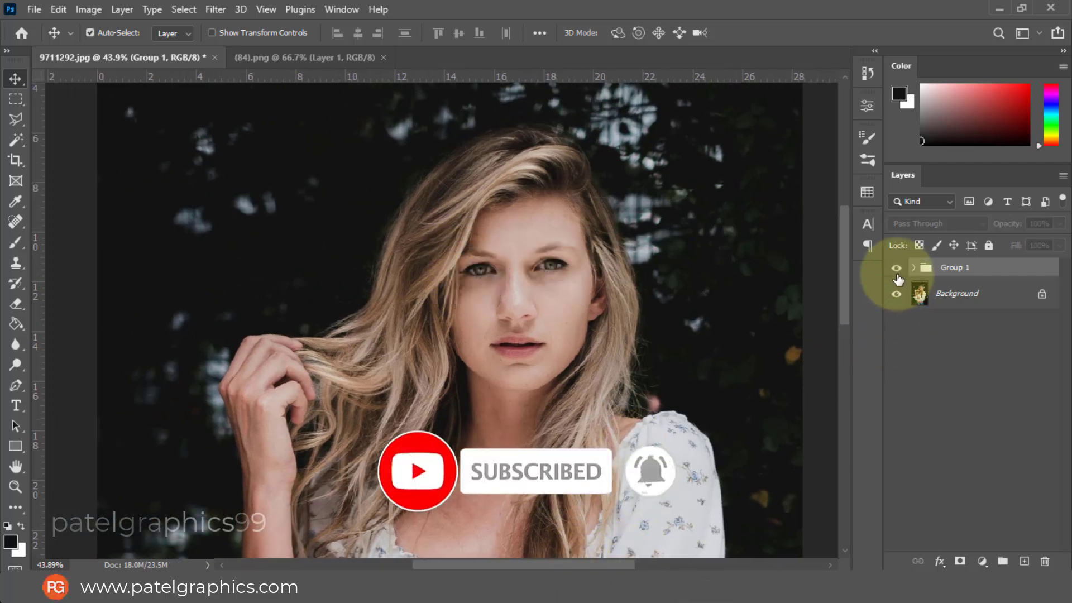
left_click(897, 274)
left_click(896, 273)
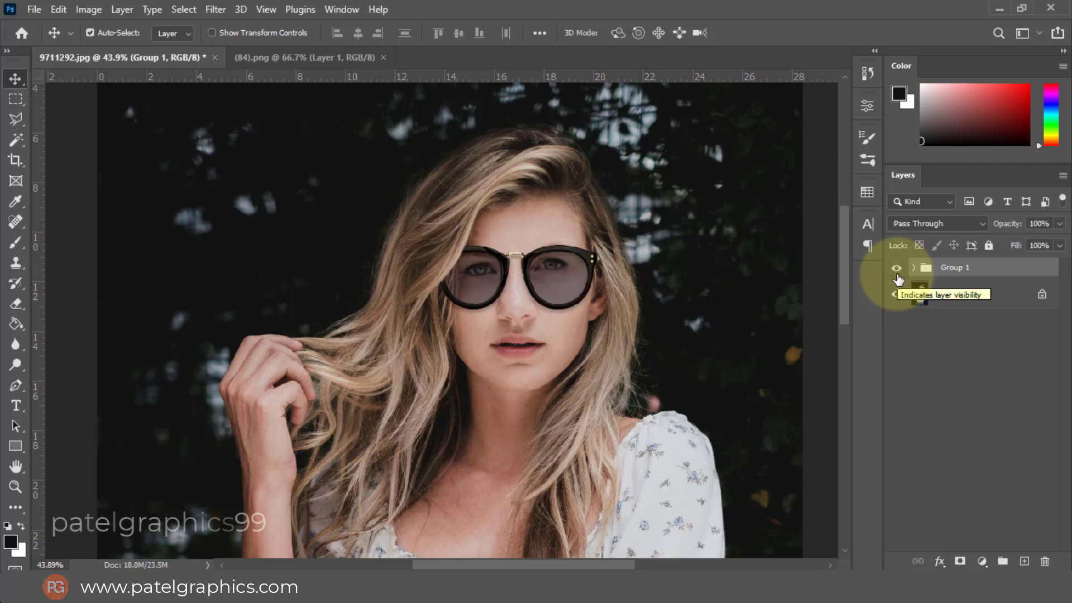
left_click(897, 274)
left_click(897, 273)
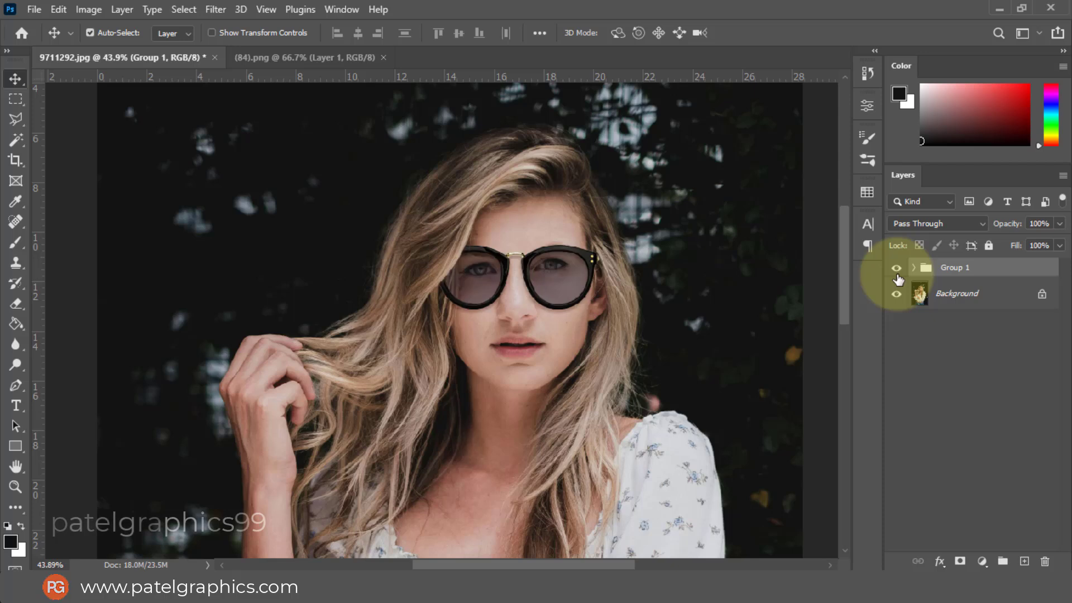
- Rotate Group 1's glasses about -1.39° and nudge them into place
key("ctrl+t")
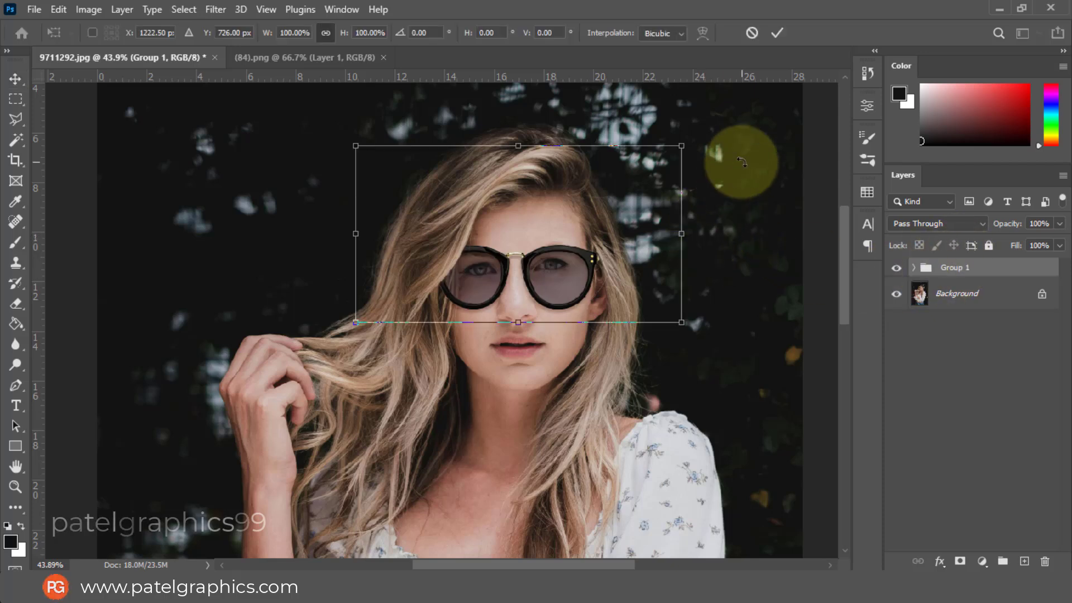
left_click_drag(741, 161, 740, 157)
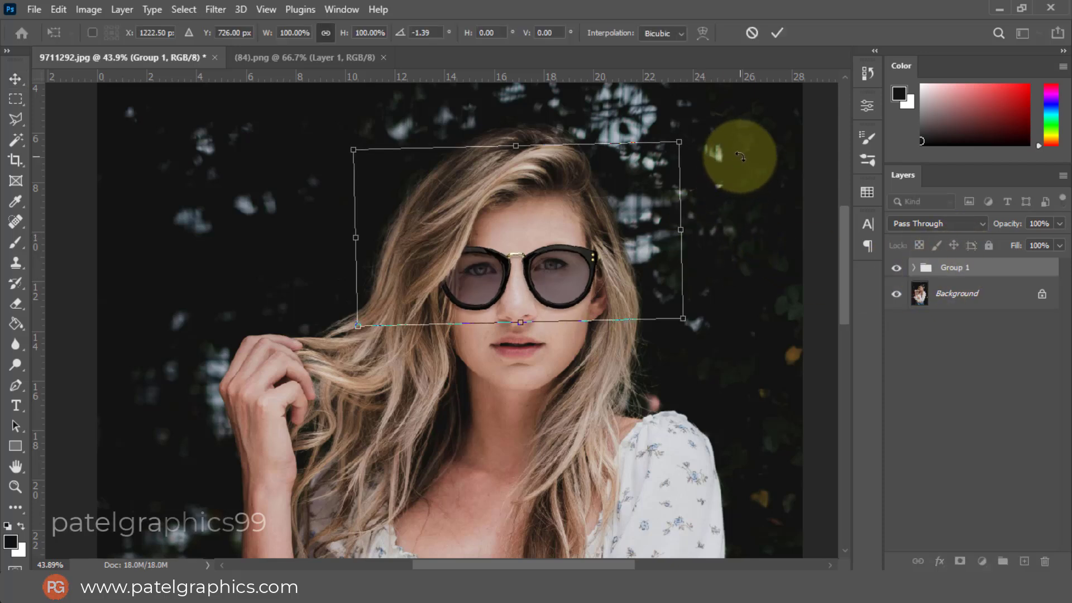
key("Left")
key("Left")
key("Left")
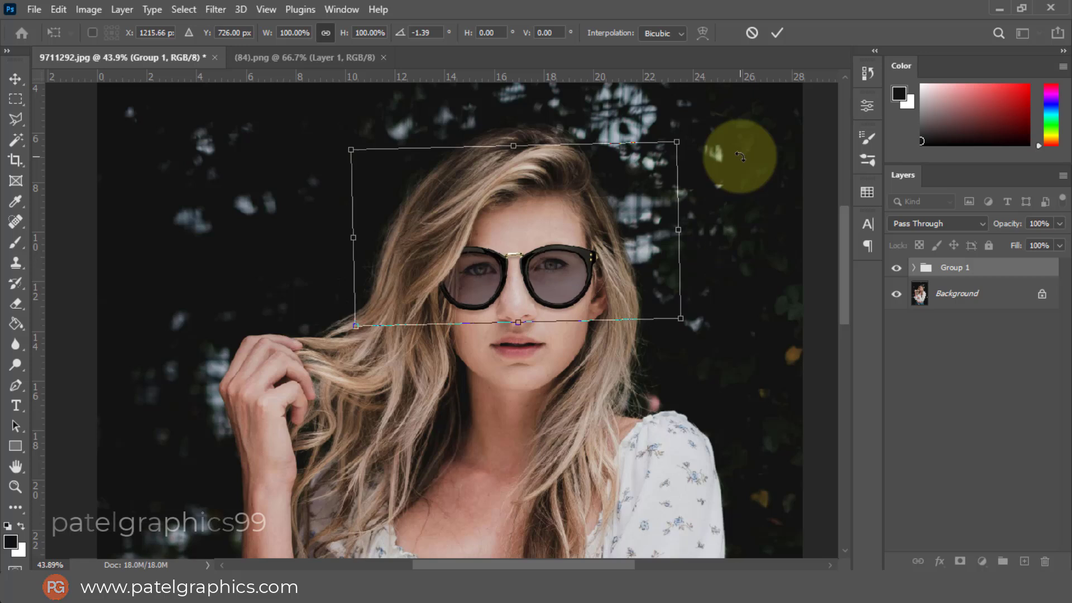
key("Right")
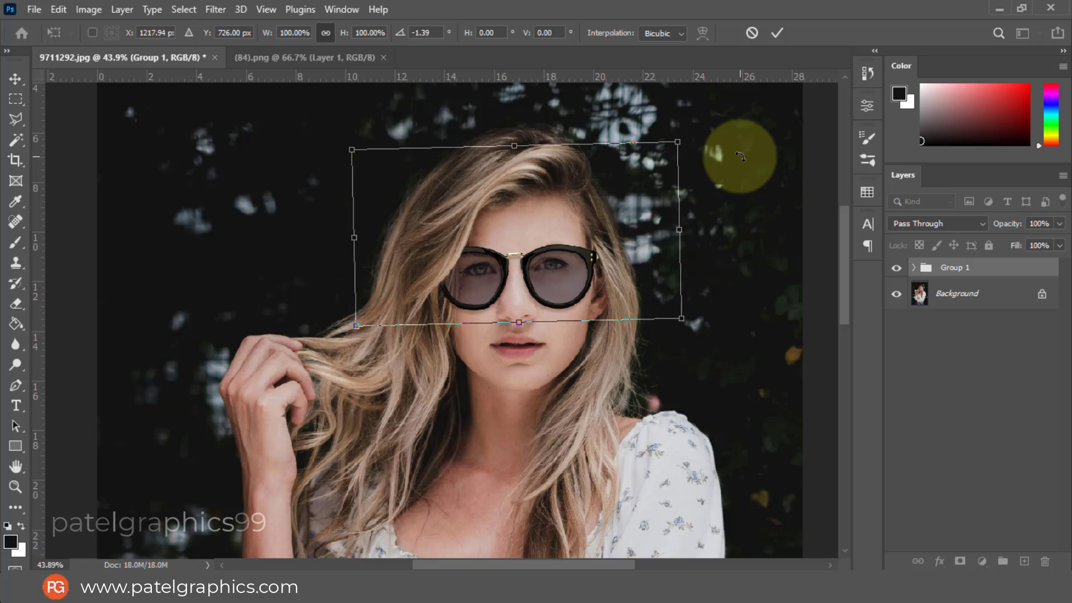
key("Return")
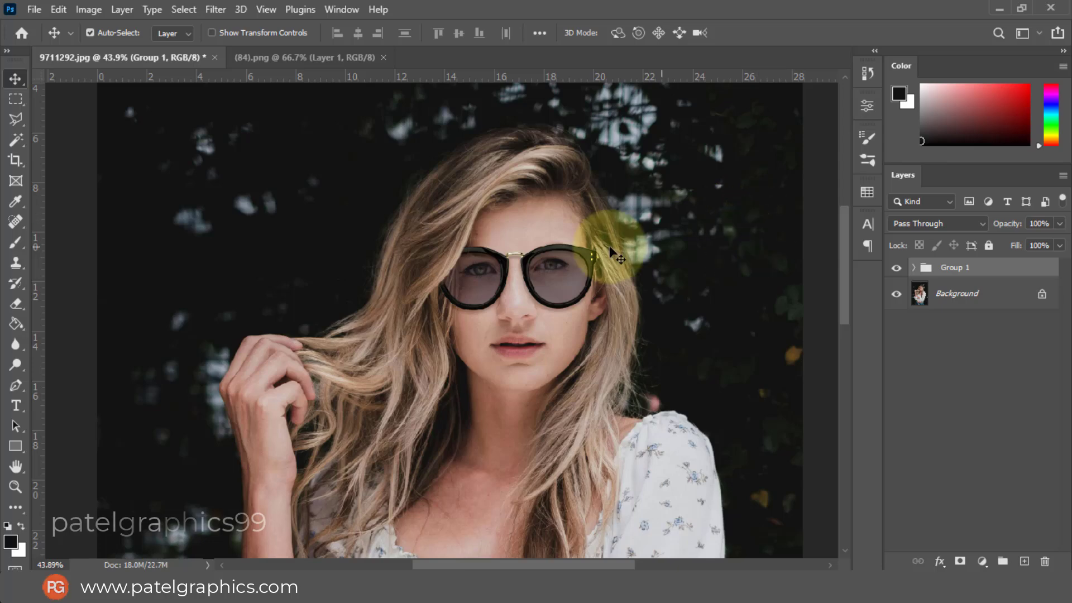
scroll(466, 279, "up", 1)
scroll(464, 279, "up", 3)
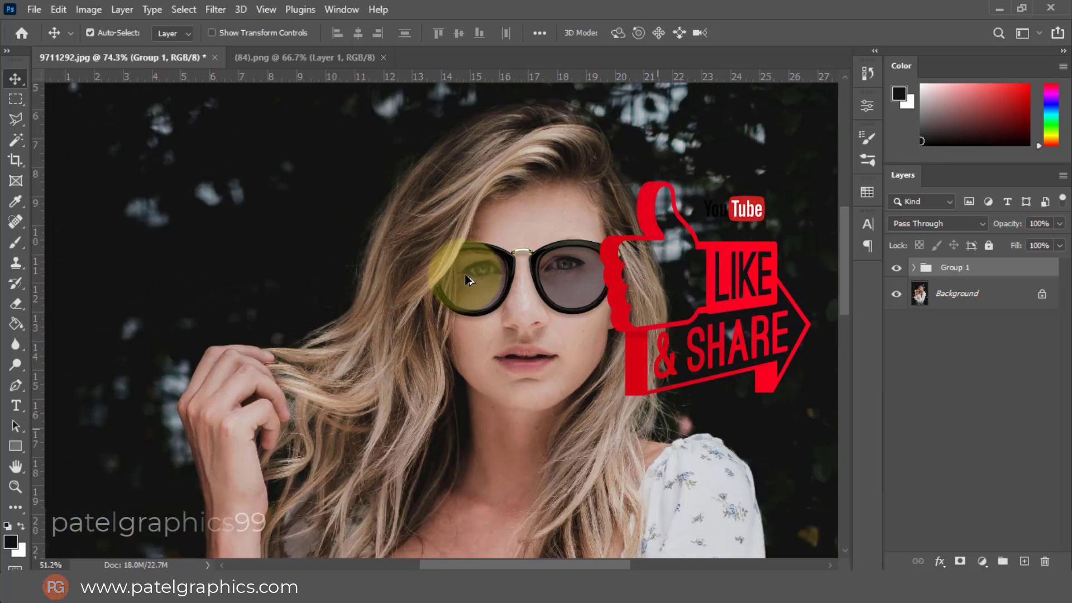
scroll(505, 273, "down", 4)
scroll(618, 232, "down", 2)
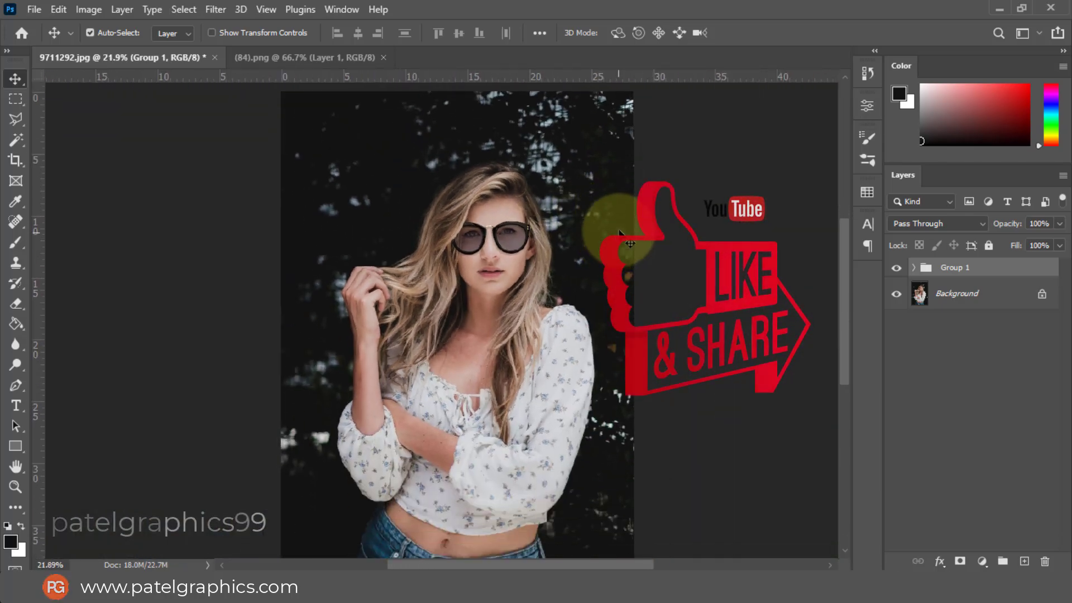
left_click(896, 268)
left_click(896, 268)
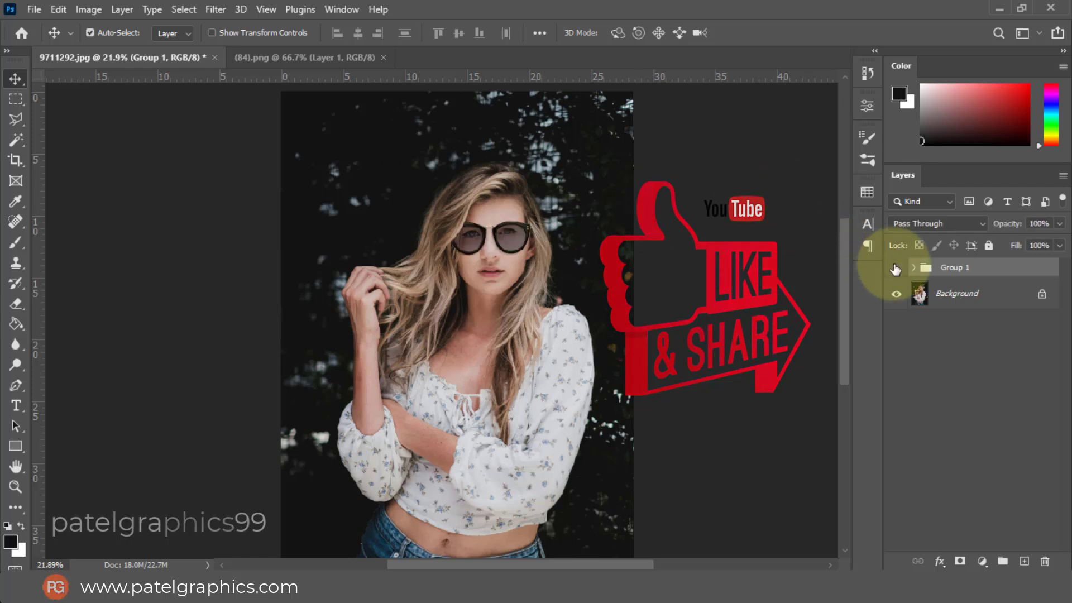
left_click(896, 268)
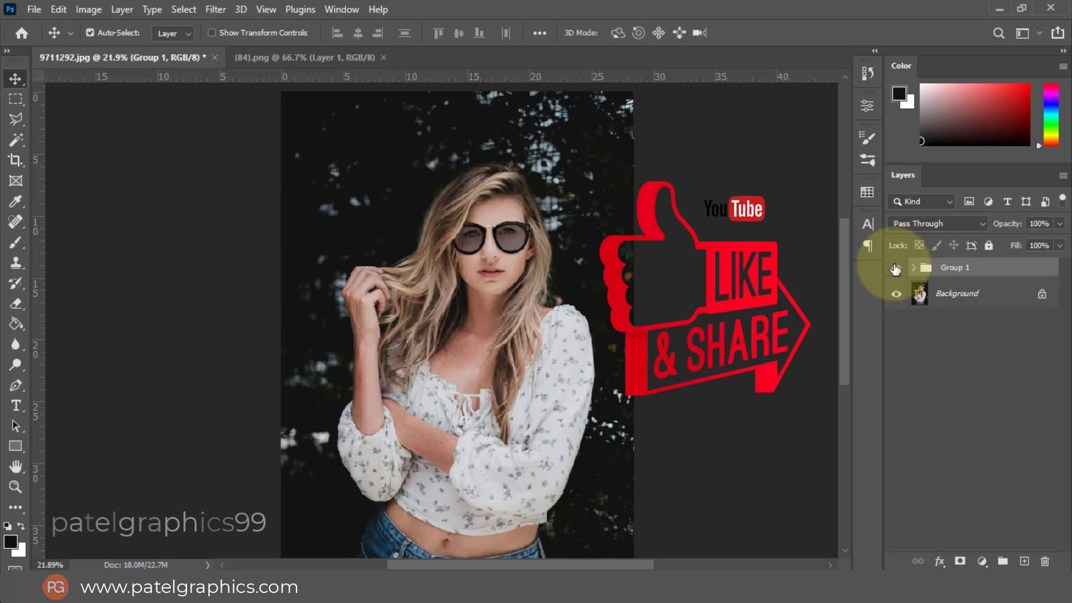